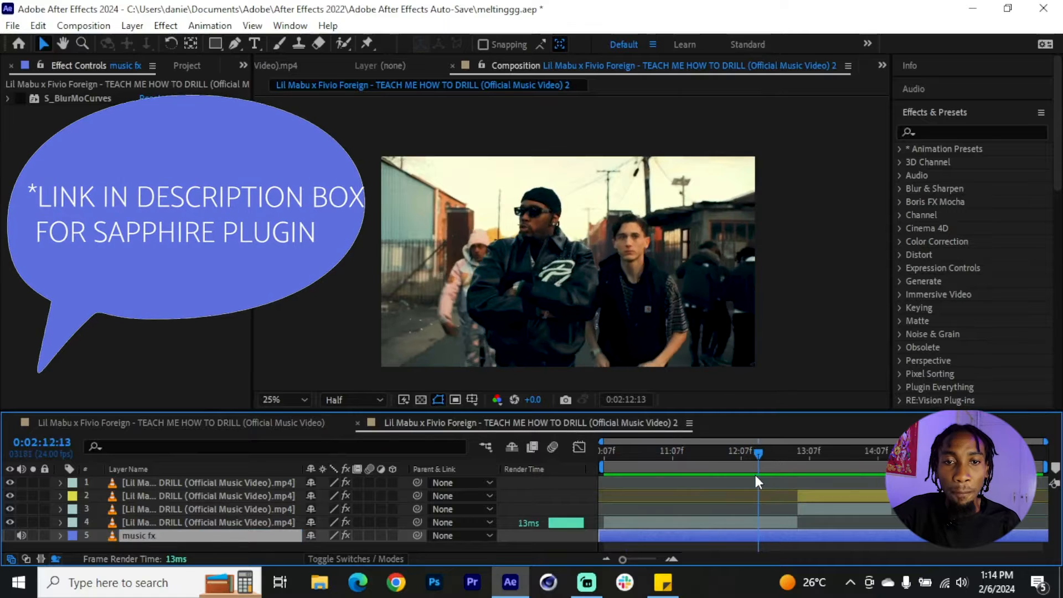
left_click(184, 522)
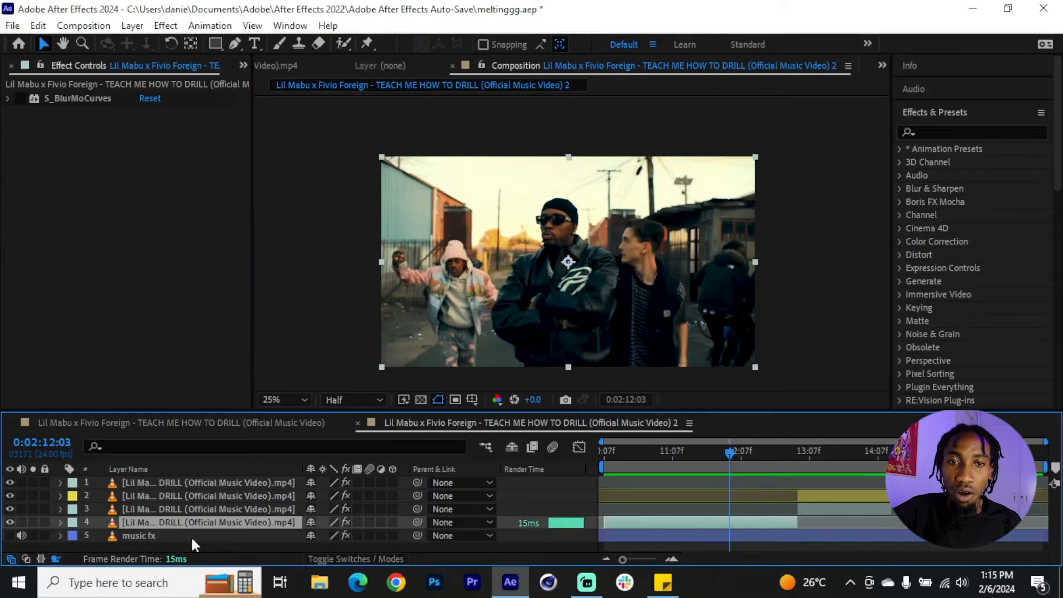
left_click(183, 535)
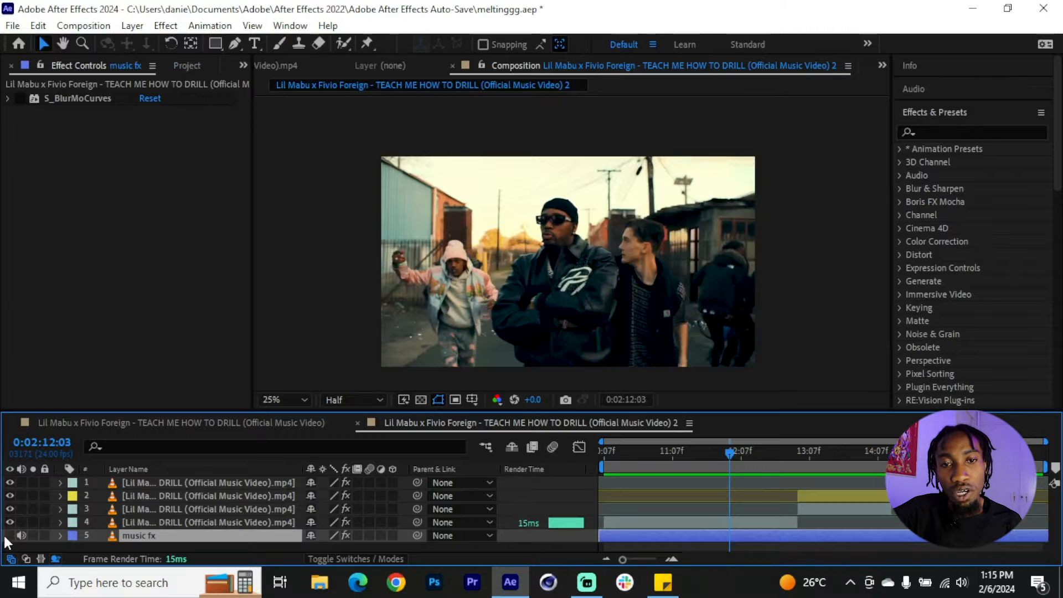
left_click(60, 536)
left_click(61, 482)
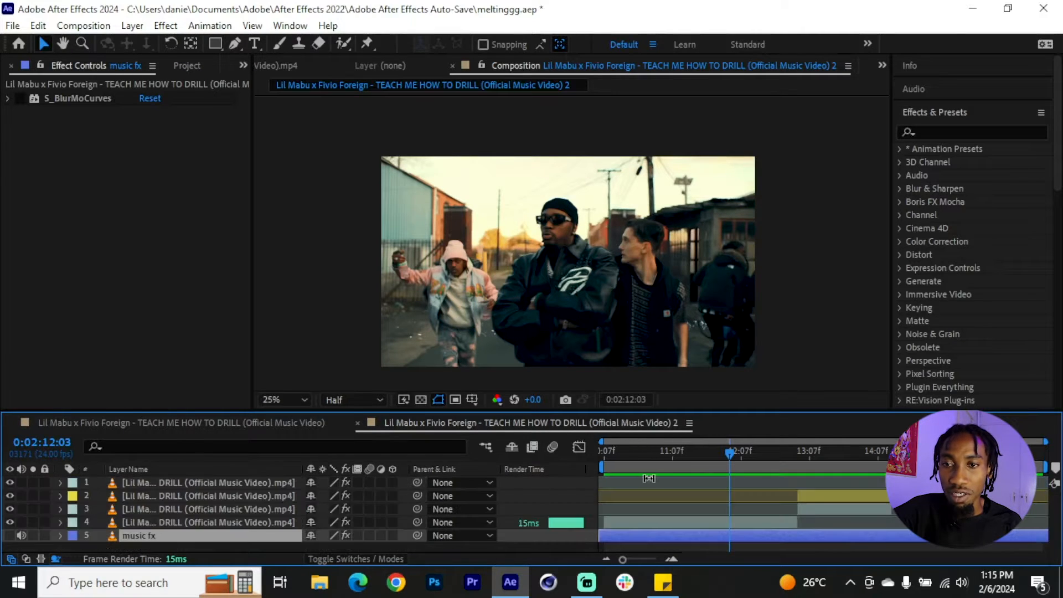
Find the Sapphire S_Rays effect by searching for s_ray and apply it to layer 4, the opening clip of the first composition
left_click(623, 451)
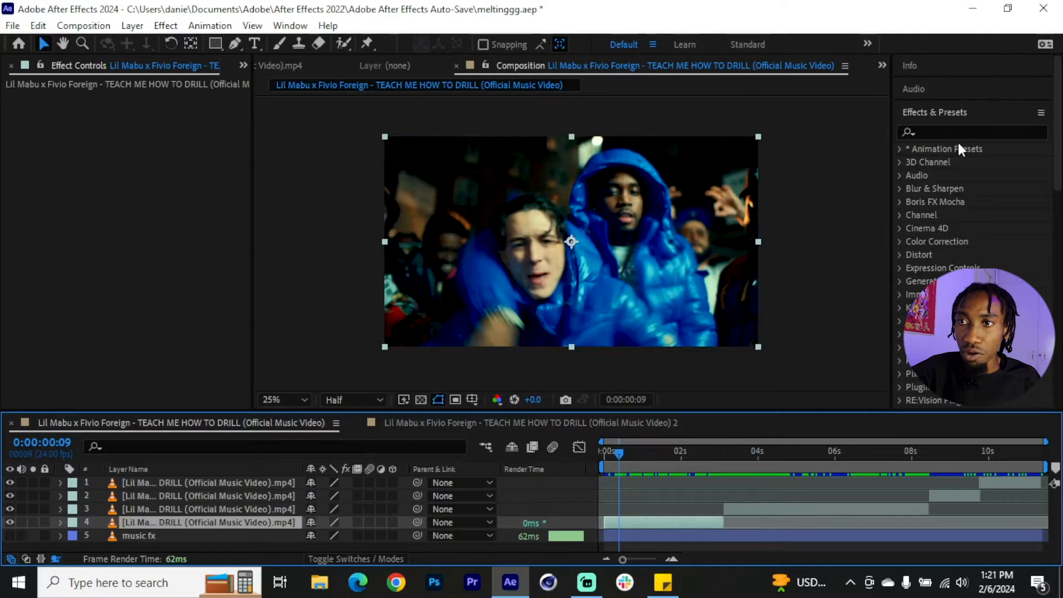
left_click(955, 132)
type("s_ray")
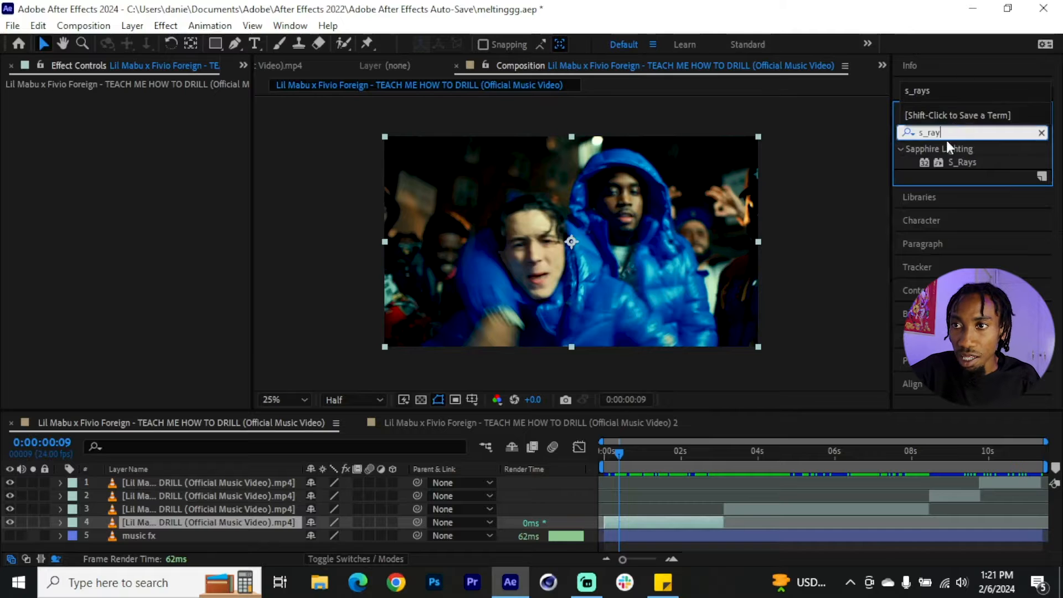
left_click_drag(944, 161, 669, 523)
At 0:00:01:09, set the S_Rays Rays Length to 0.421 and Center XY to 1229.0, 653.0
left_click_drag(626, 454, 657, 454)
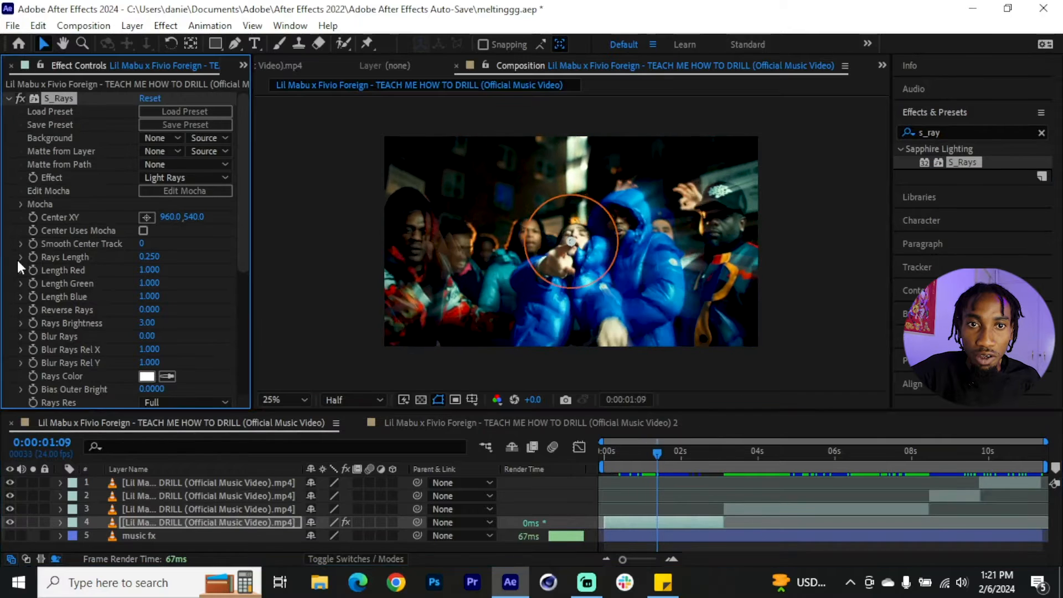
left_click(20, 257)
left_click_drag(156, 277, 171, 277)
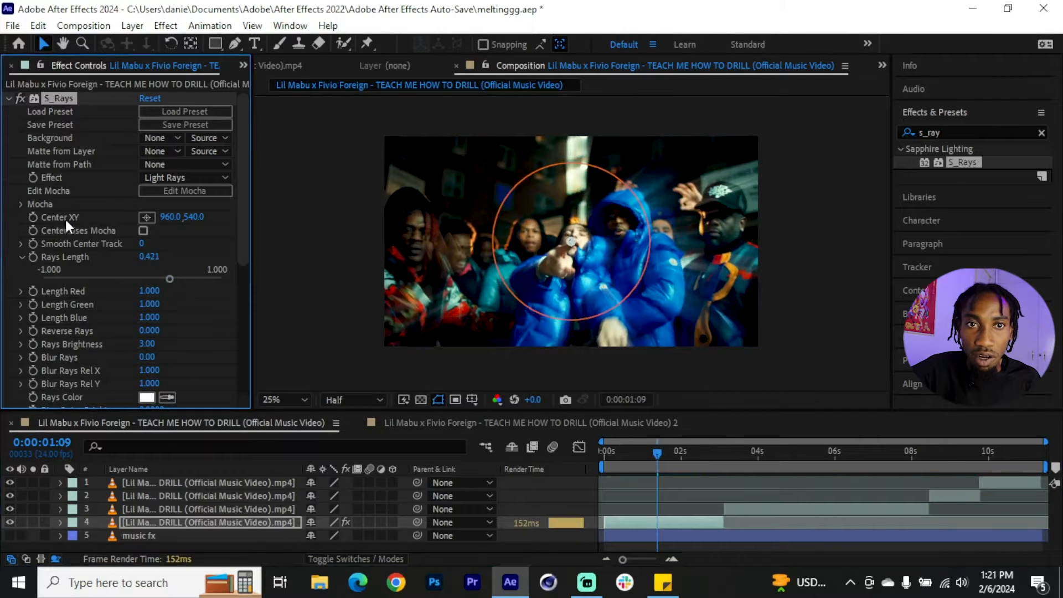
left_click_drag(169, 216, 376, 222)
left_click_drag(159, 219, 238, 341)
Set the S_Rays Rays Brightness to 3.51, judging it on the frame at 0:00:00:19
left_click_drag(240, 240, 242, 268)
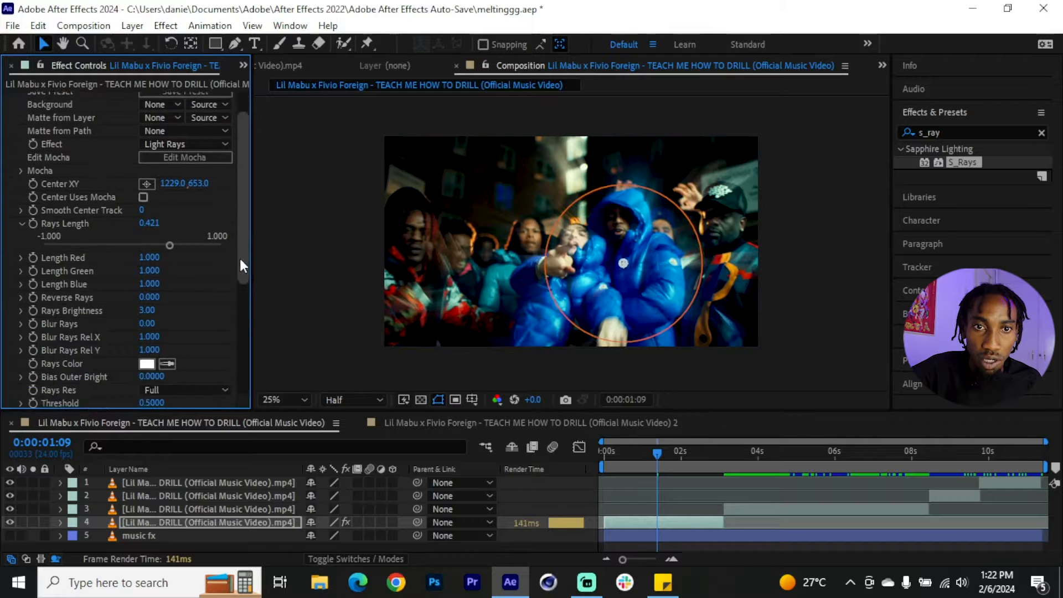
left_click(21, 307)
left_click_drag(71, 327, 99, 328)
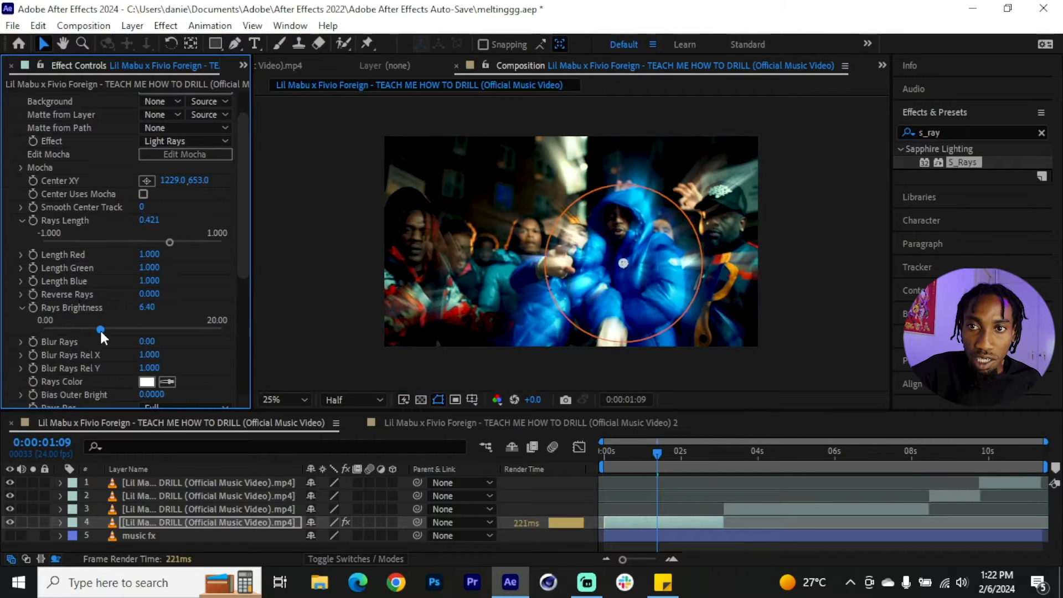
mouse_move(647, 458)
left_mouse_down()
mouse_move(614, 463)
mouse_move(634, 462)
left_mouse_up()
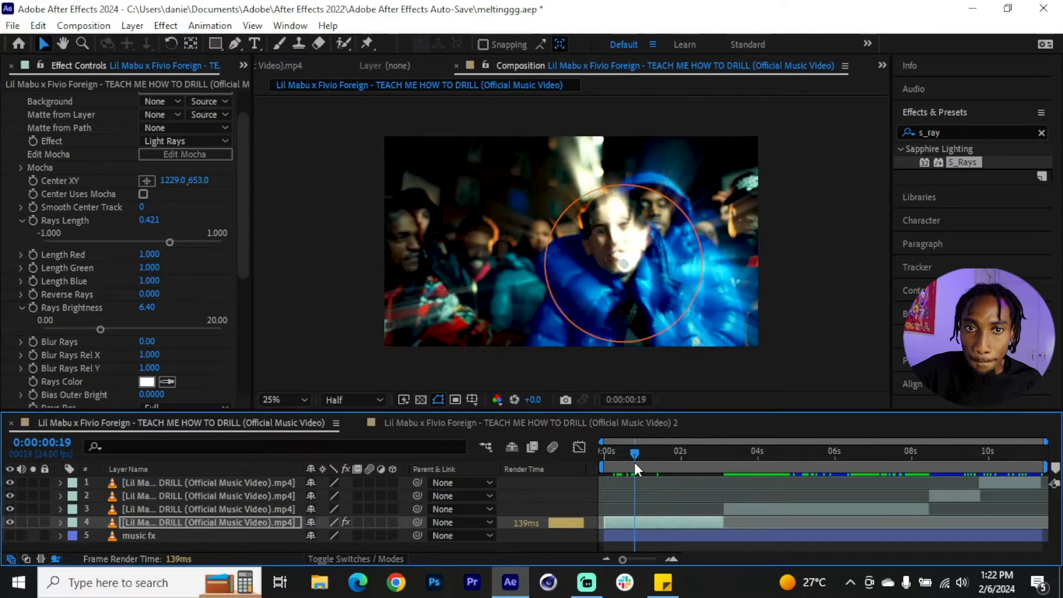
left_click_drag(95, 328, 75, 330)
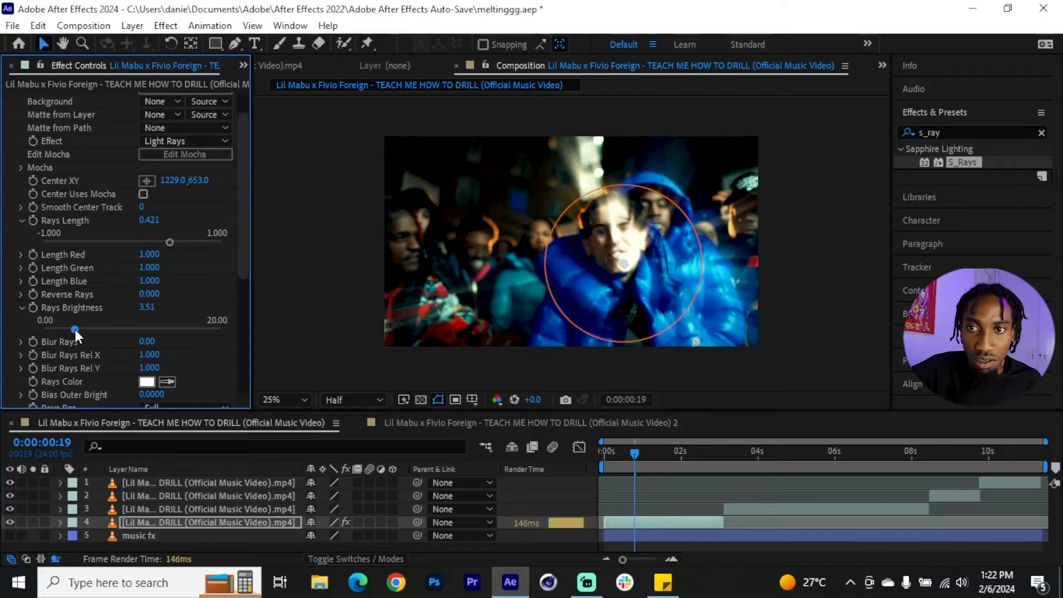
left_click(21, 308)
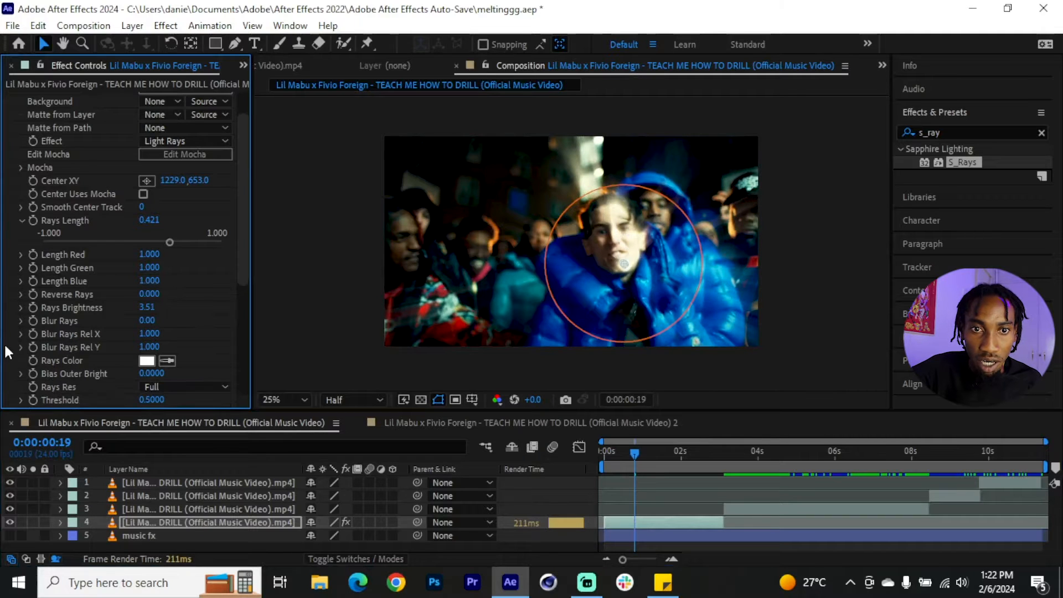
Set the S_Rays Threshold to 0.3596 and play back the opening clip, ending at 0:00:02:02
scroll(47, 327, "down", 3)
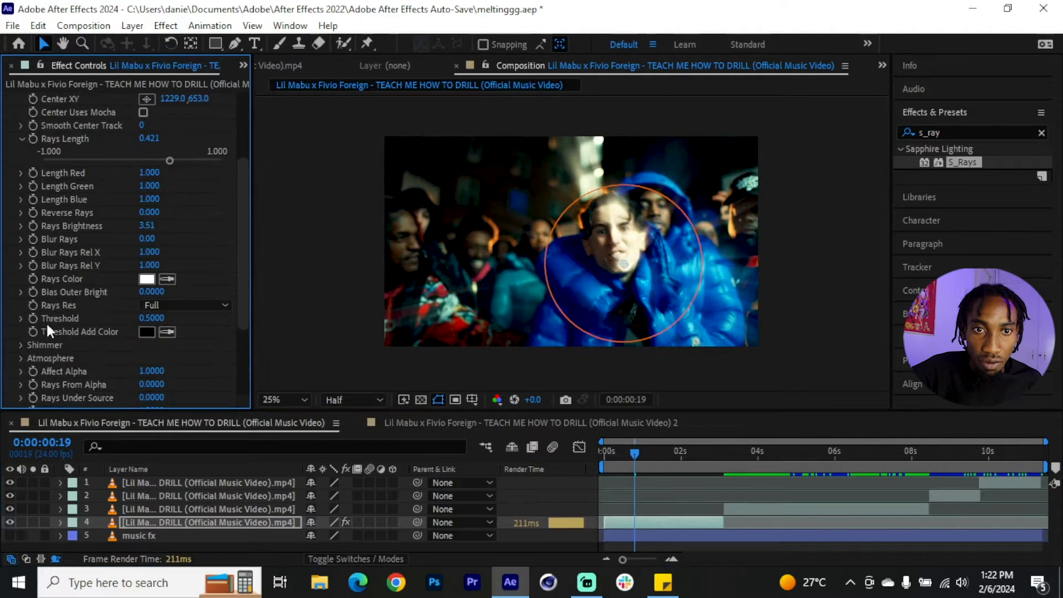
left_click(21, 319)
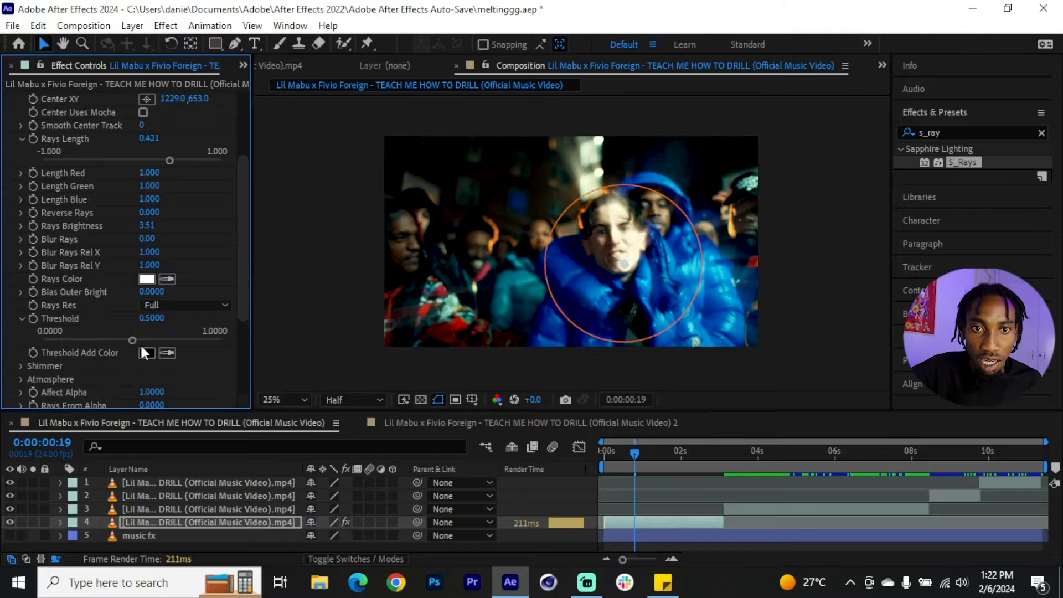
left_click_drag(135, 341, 107, 343)
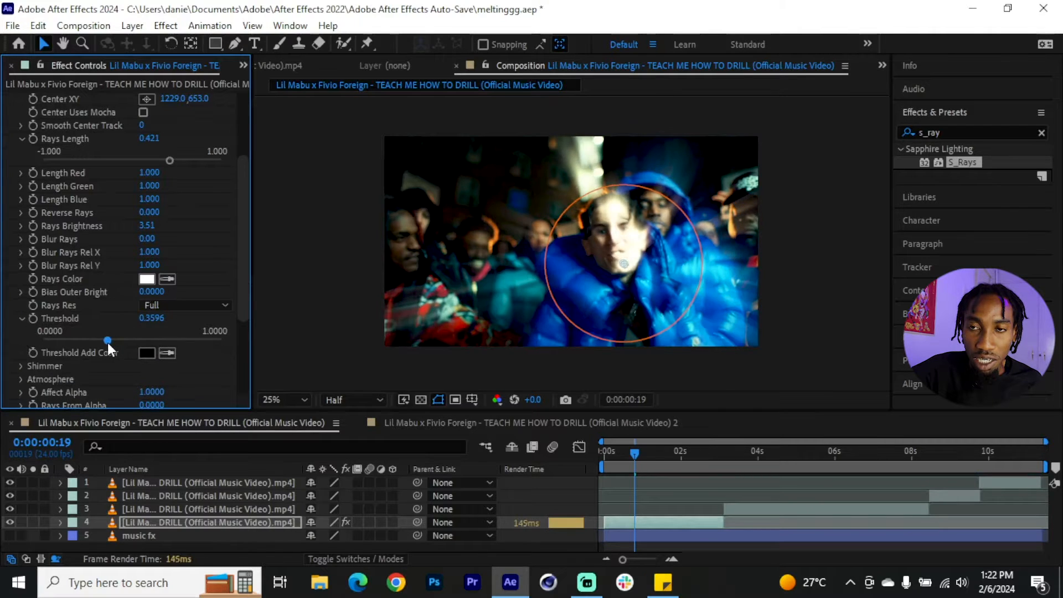
key("space")
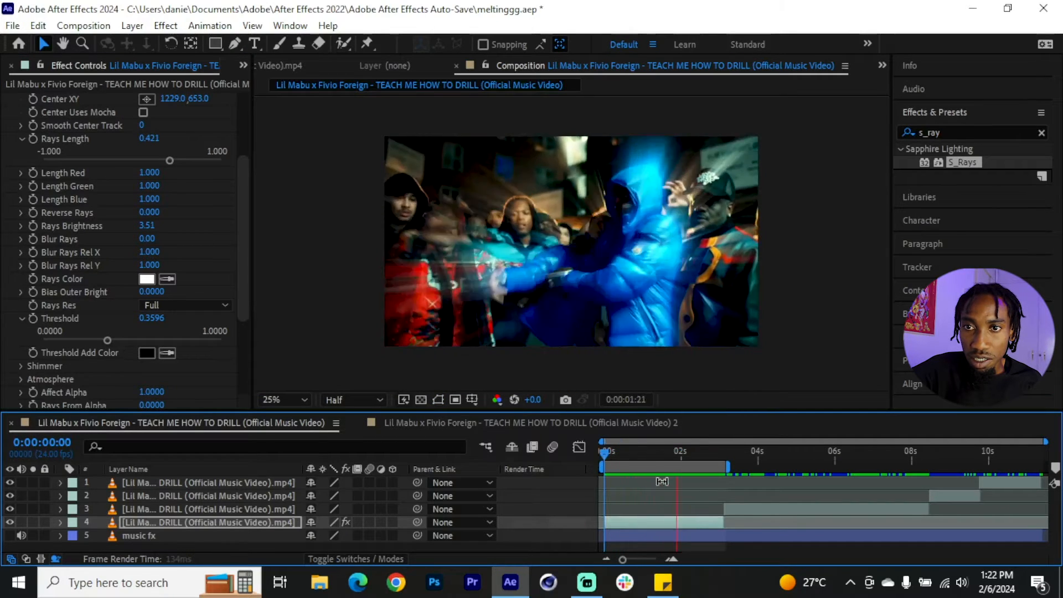
mouse_move(668, 460)
left_mouse_down()
mouse_move(666, 451)
mouse_move(713, 454)
mouse_move(684, 456)
left_mouse_up()
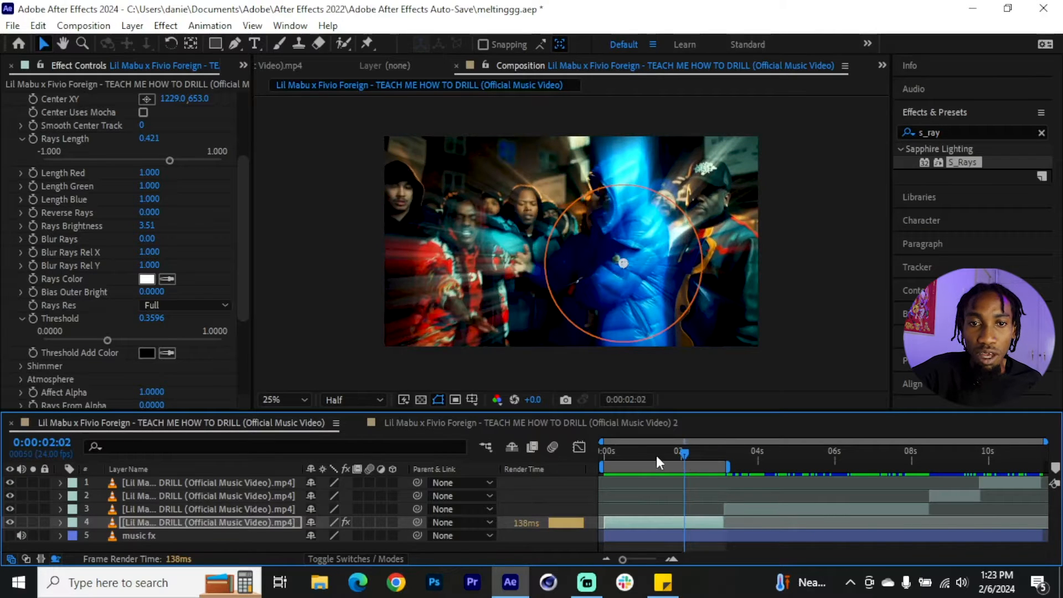
Copy the S_Rays effect and paste it onto the rotoscoped layer 2 in the second composition, with that layer's solo turned off
scroll(71, 161, "up", 4)
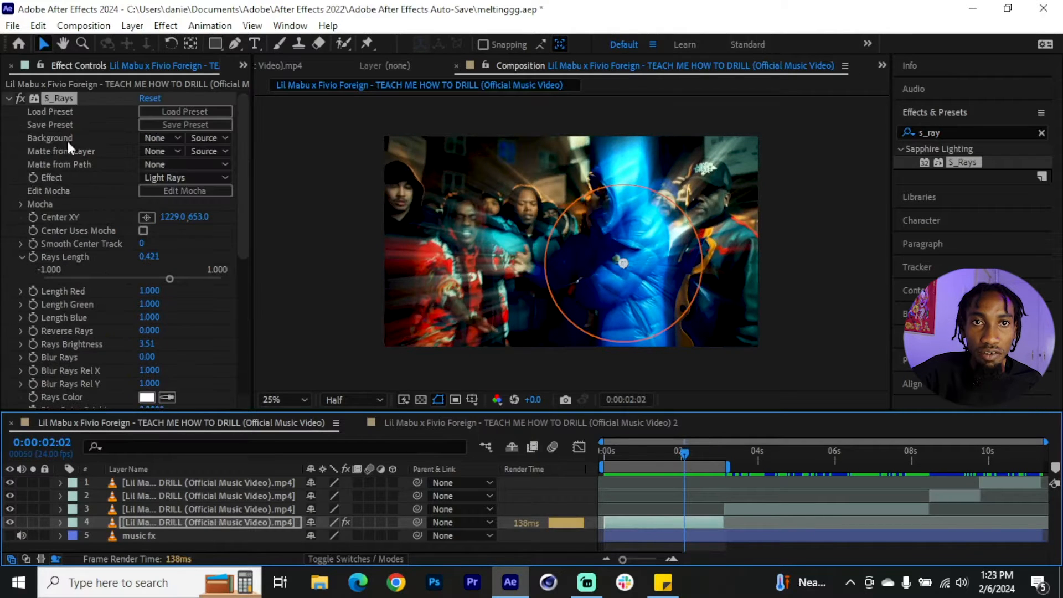
left_click(53, 98)
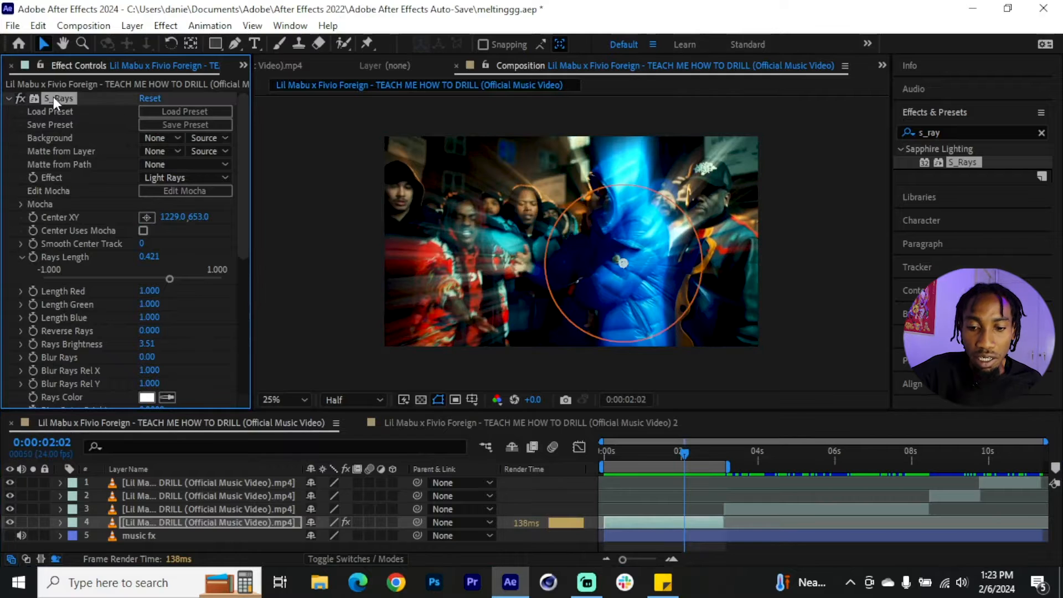
left_click(535, 425)
mouse_move(857, 459)
left_mouse_down()
mouse_move(874, 457)
mouse_move(867, 451)
mouse_move(944, 468)
mouse_move(924, 473)
left_mouse_up()
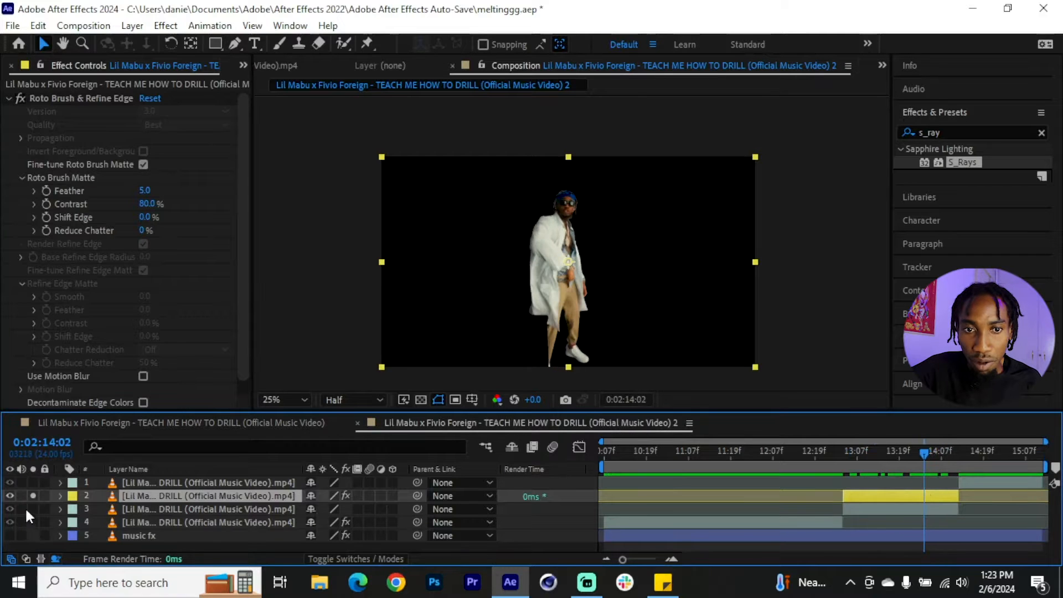
left_click(34, 496)
left_click(7, 99)
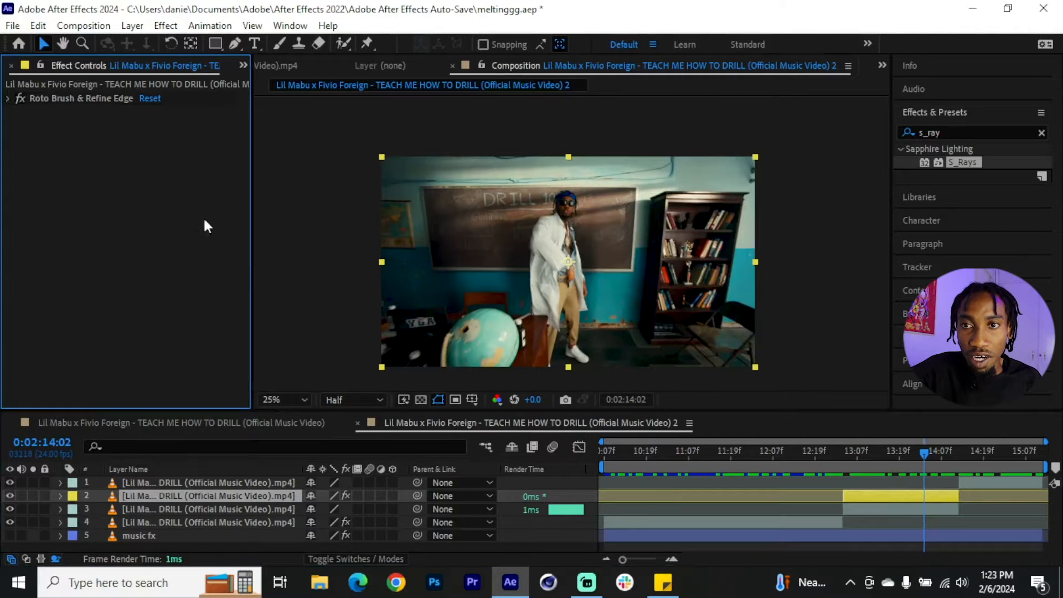
key("ctrl+v")
Move the S_Rays center on the rotoscoped layer to 1011.0, 558.0
left_click_drag(619, 283, 570, 283)
left_click_drag(3, 257, 5, 257)
left_click_drag(192, 231, 108, 242)
left_click_drag(171, 232, 189, 233)
Play back the rays on the rotoscoped subject from 0:02:13:06
left_click(853, 458)
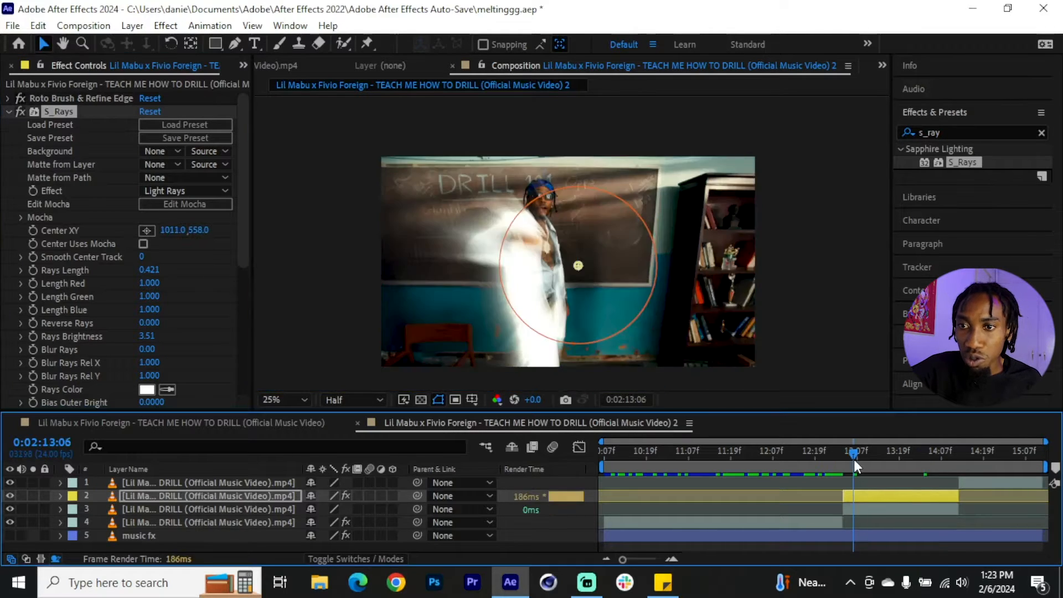
key("space")
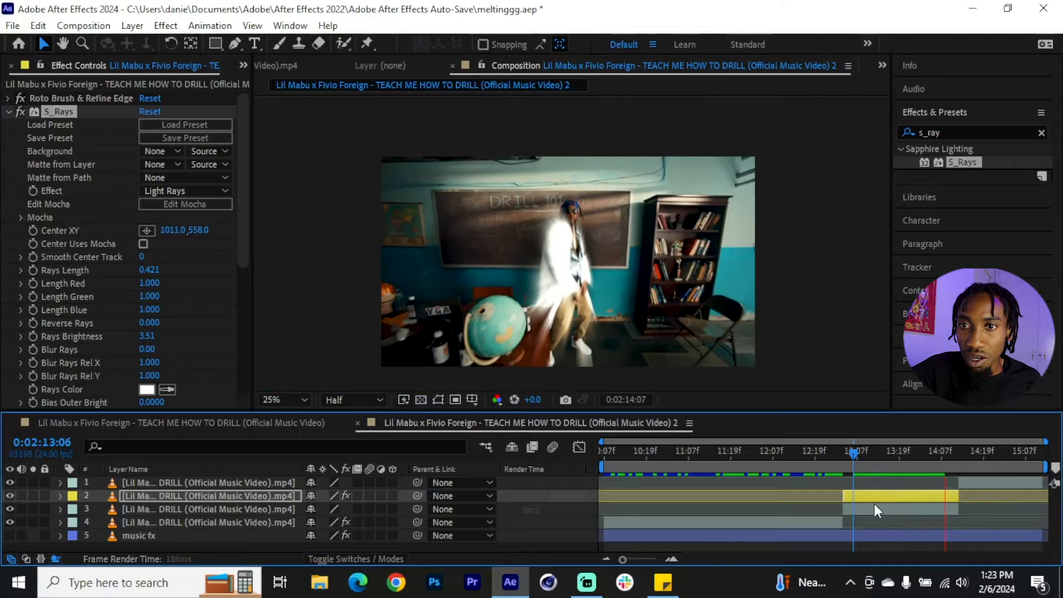
key("space")
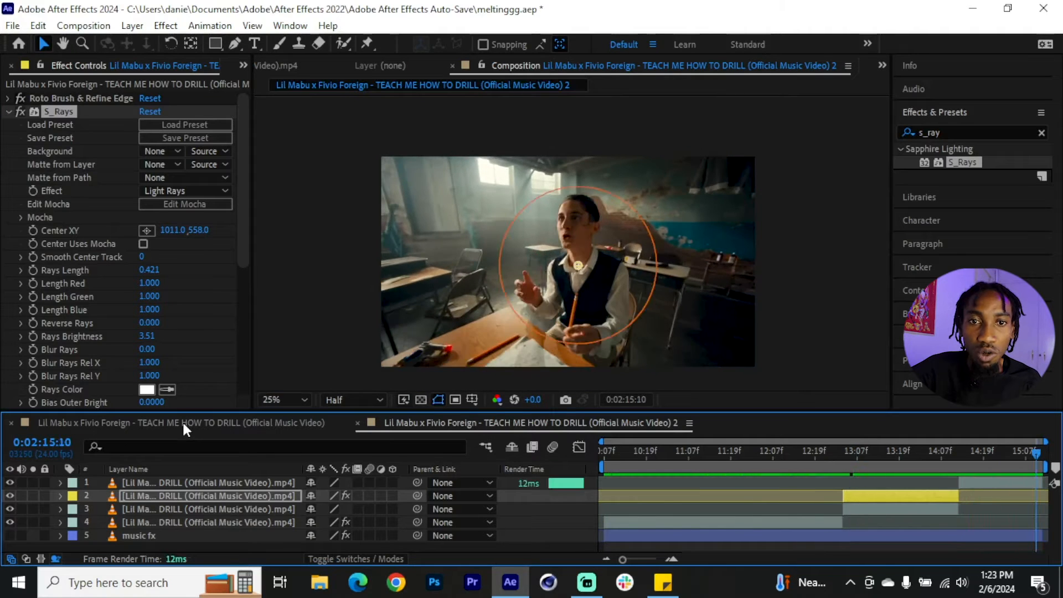
In the first composition, find S_Flicker by searching for s_flick and apply it to layer 3, with the work area around that clip
left_click(182, 422)
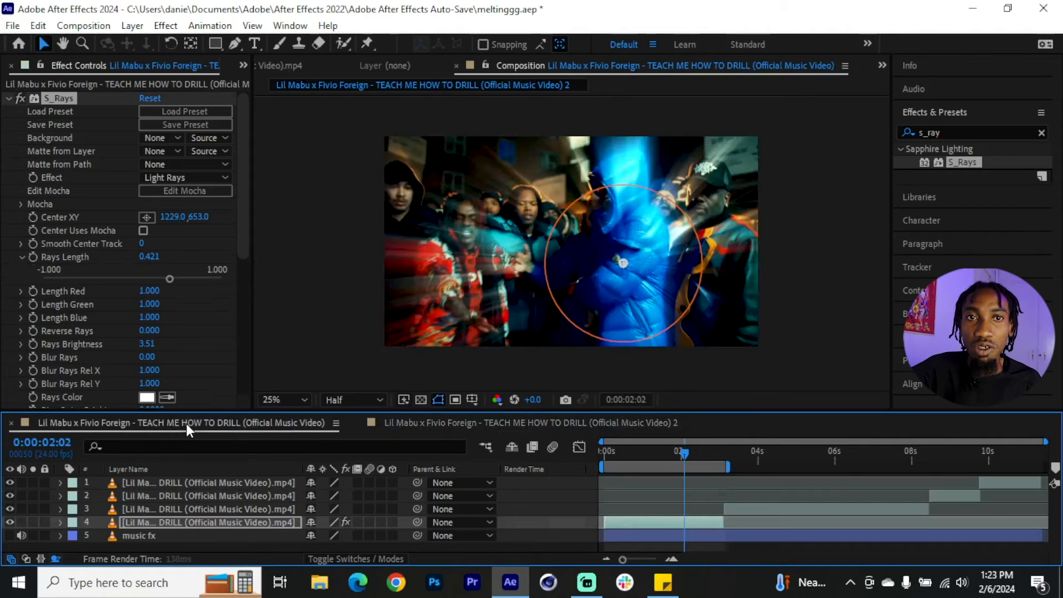
left_click(957, 131)
key("BackSpace")
key("BackSpace")
key("BackSpace")
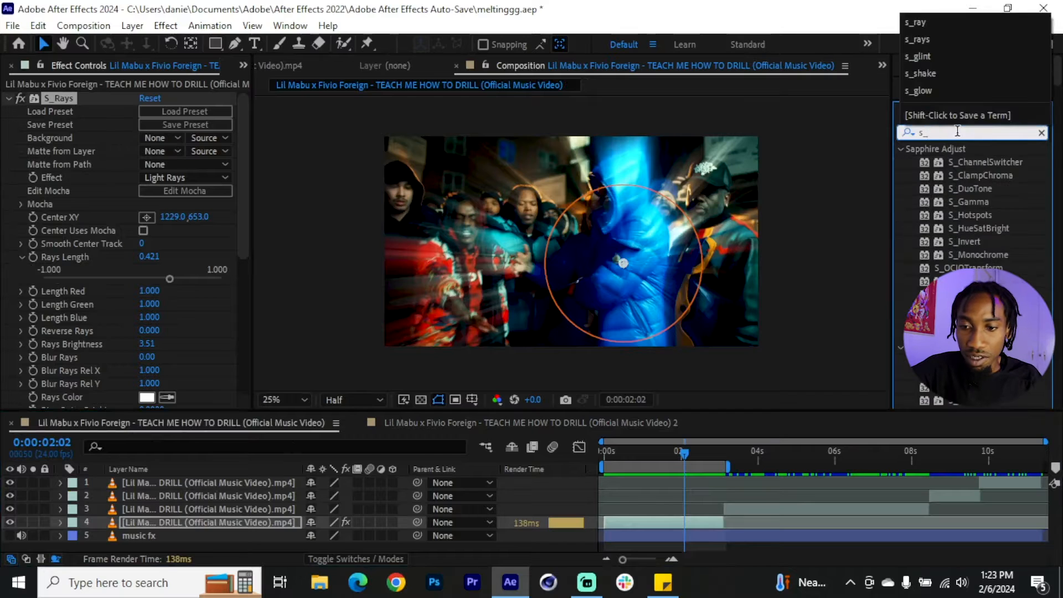
type("flick")
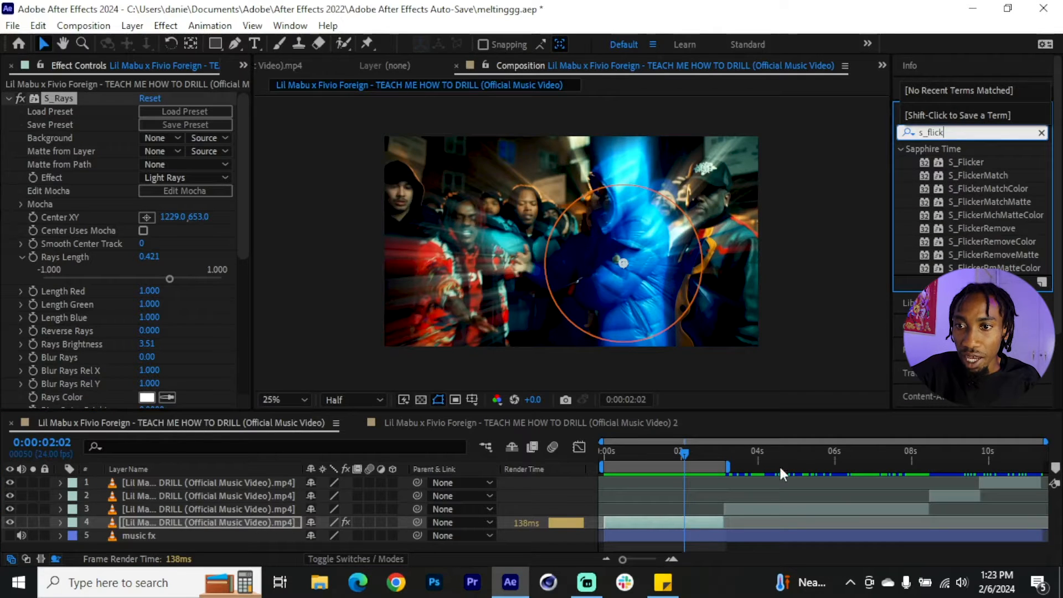
left_click_drag(731, 467, 960, 468)
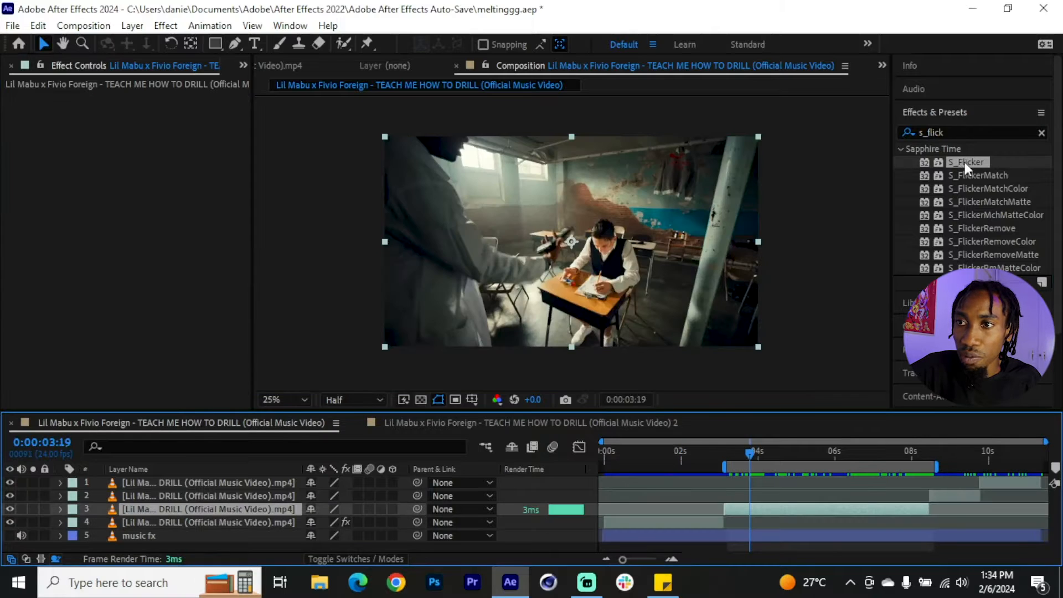
left_click_drag(967, 166, 800, 508)
Set the S_Flicker Amplitude to 1.0000 with the playhead at 0:00:04:00
left_click(765, 453)
left_click_drag(765, 454, 741, 454)
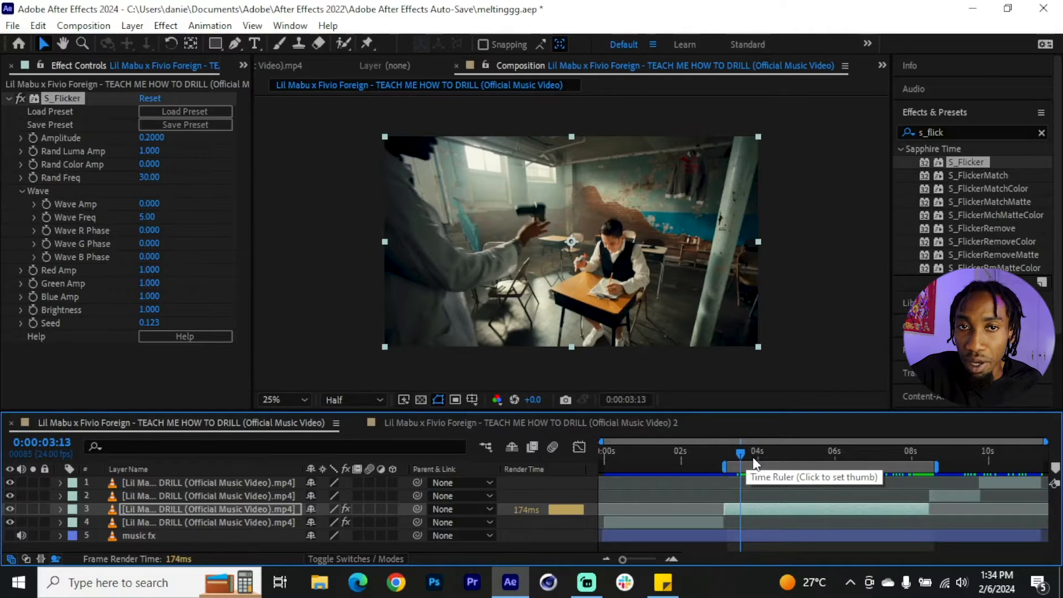
left_click(754, 460)
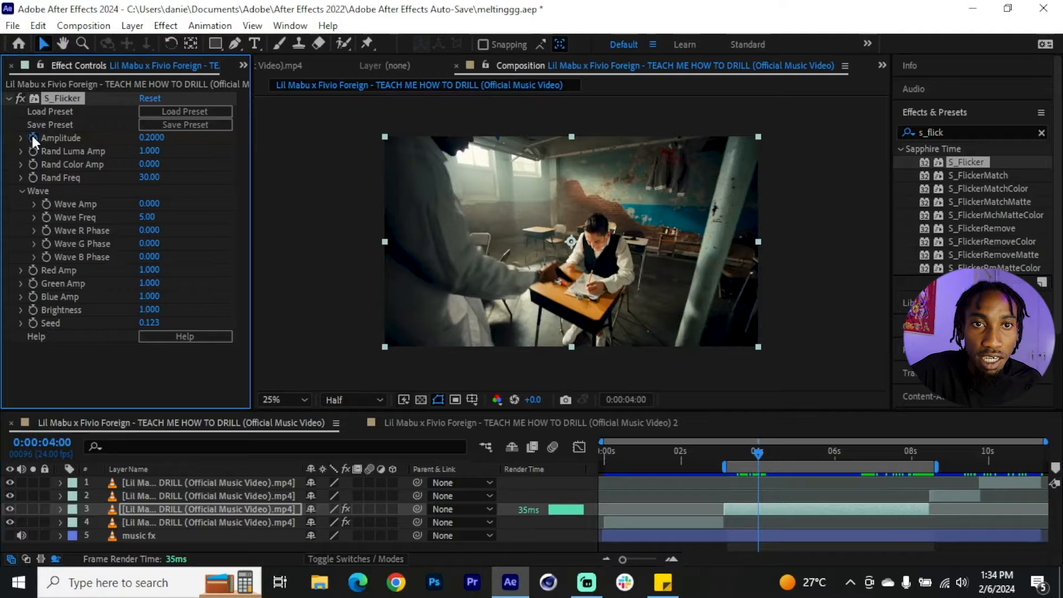
left_click(21, 138)
left_click_drag(128, 160, 236, 162)
Set the S_Flicker Seed to 0.000 and expand the Wave Amp and Wave Freq sliders
left_click(21, 344)
left_click_drag(48, 366, 3, 365)
left_click(21, 343)
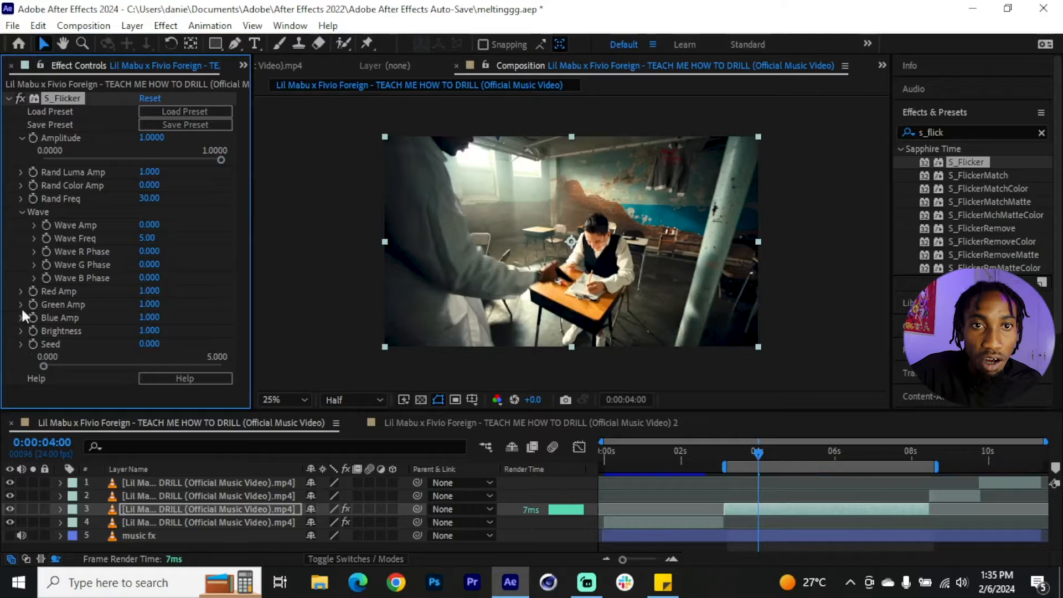
left_click(32, 224)
left_click(35, 260)
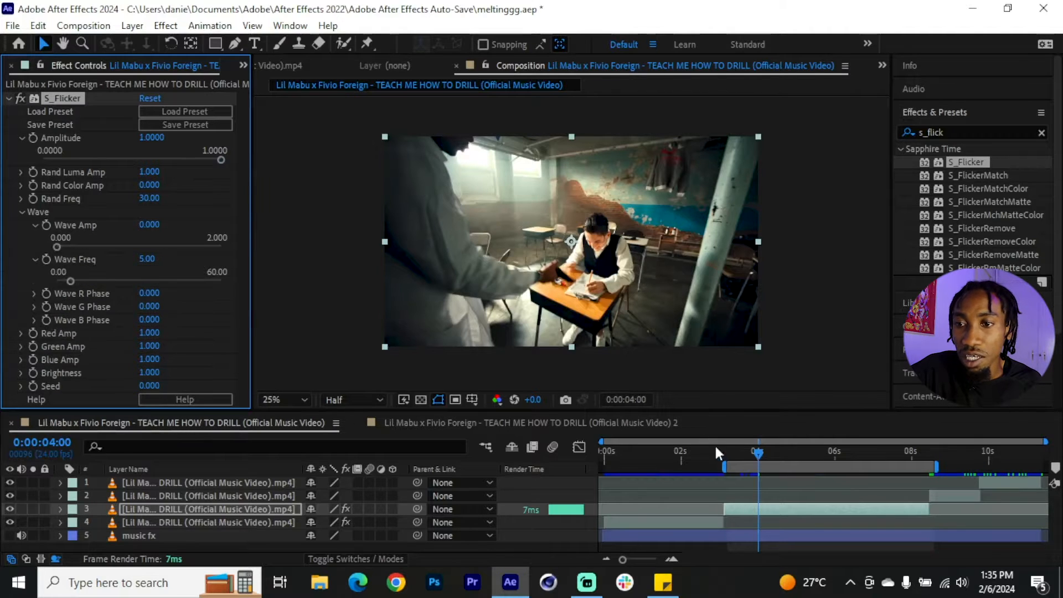
Trim the work area's end to the end of the layer 3 clip and play back the flicker from 0:00:03:09, stopping at 0:00:04:01
left_click(732, 449)
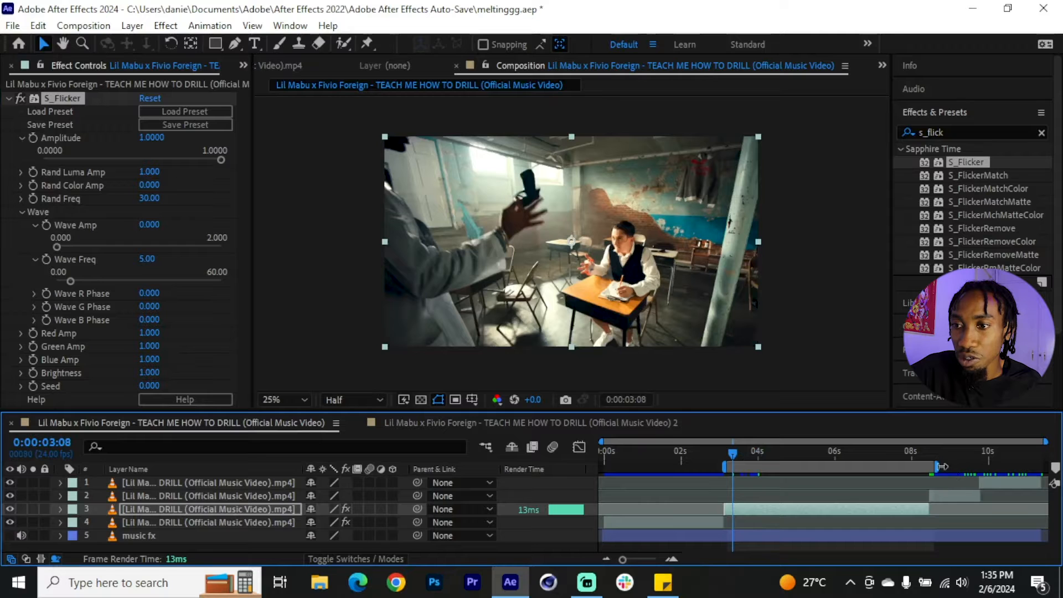
left_click_drag(931, 469, 926, 468)
left_click(734, 460)
key("space")
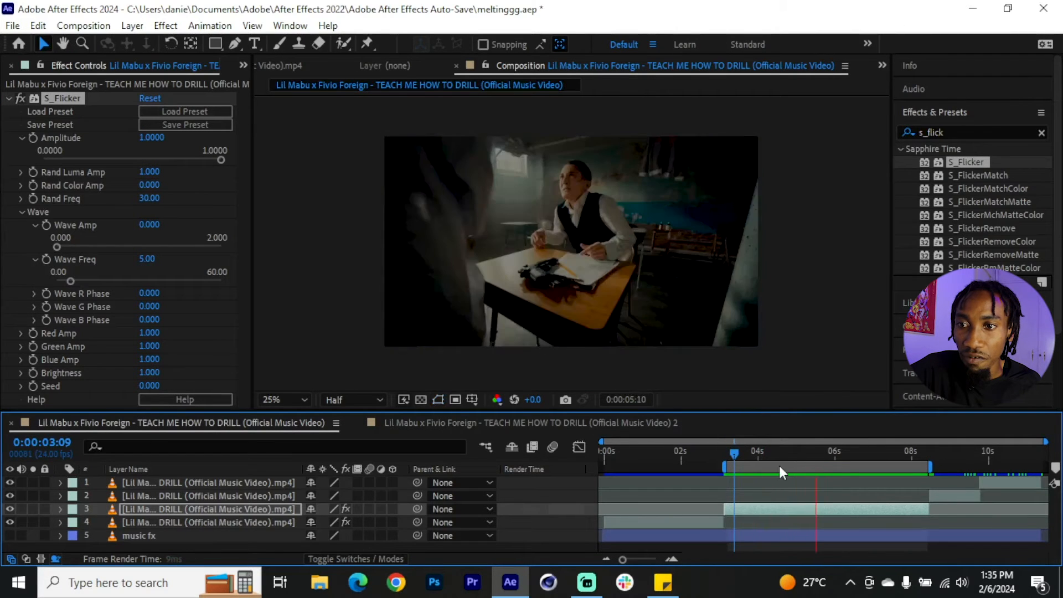
left_click(758, 452)
key("Page_Down")
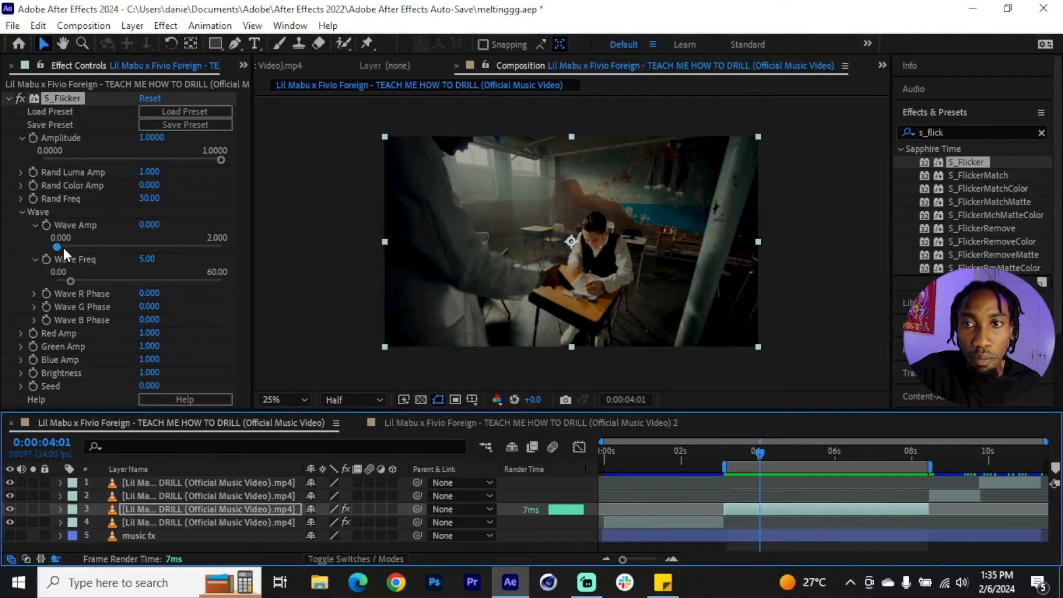
Set the S_Flicker Wave Amp to 1.062 with the playhead at 0:00:04:02 and preview the flicker from 0:00:03:11
mouse_move(759, 449)
left_mouse_down()
mouse_move(749, 448)
mouse_move(758, 453)
left_mouse_up()
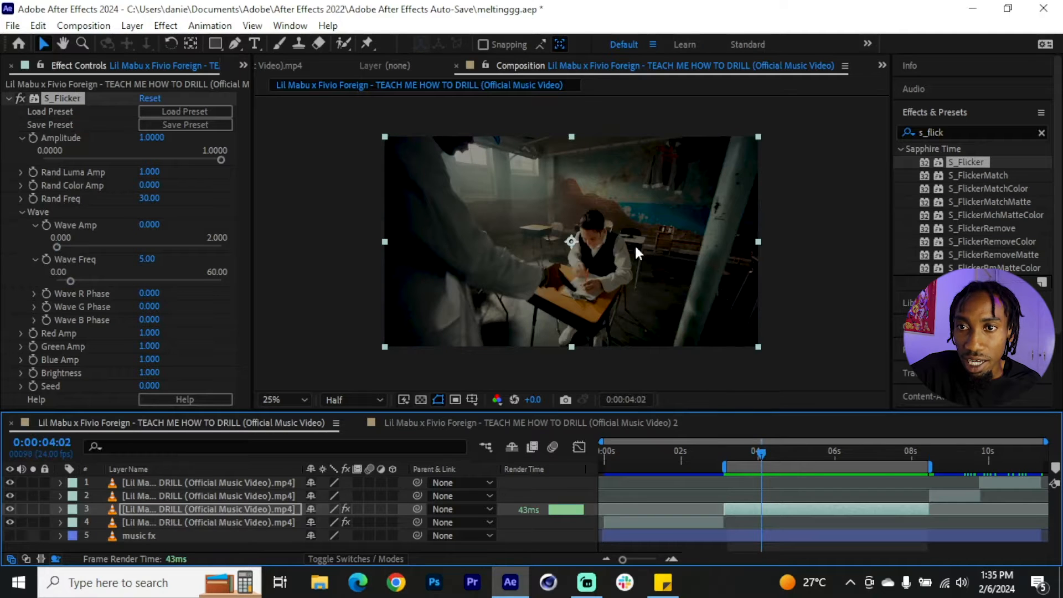
left_click_drag(57, 246, 136, 247)
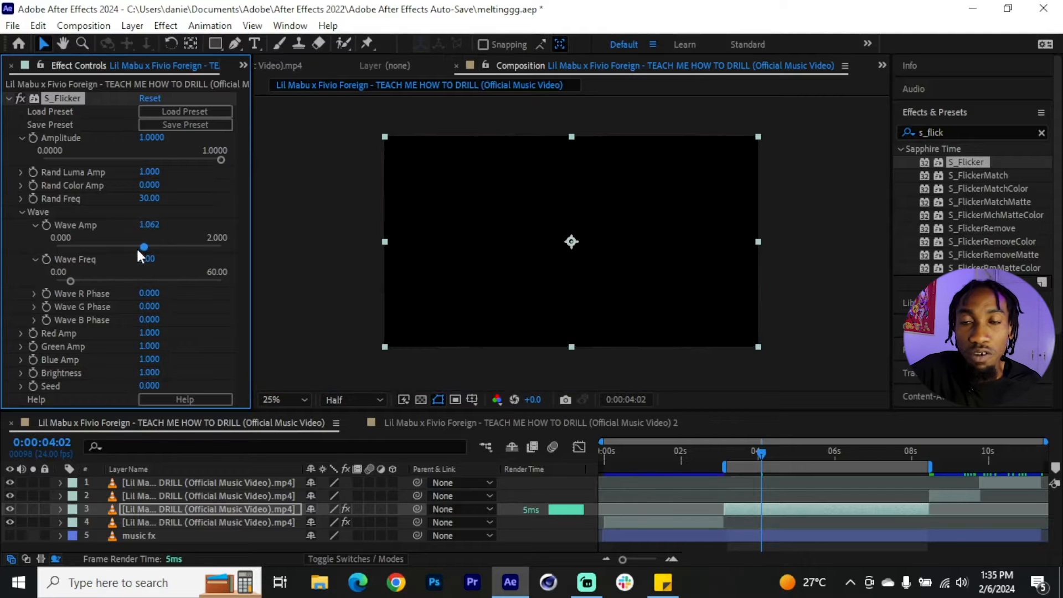
left_click(741, 450)
left_click(737, 448)
key("space")
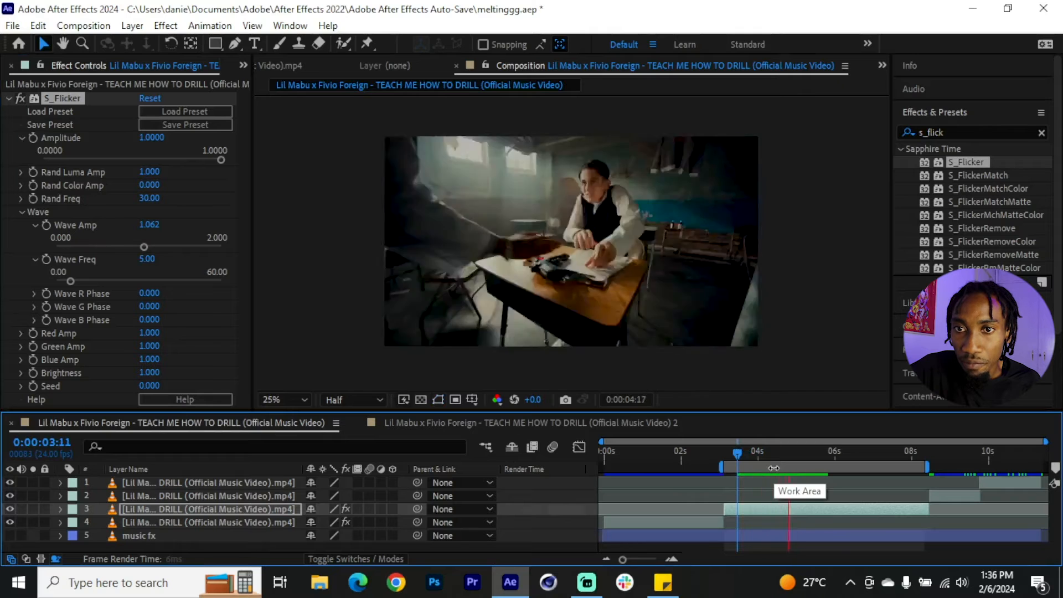
Try a Wave Freq of 9.10 on S_Flicker and preview the flicker from 0:00:03:09
left_click_drag(71, 281, 82, 281)
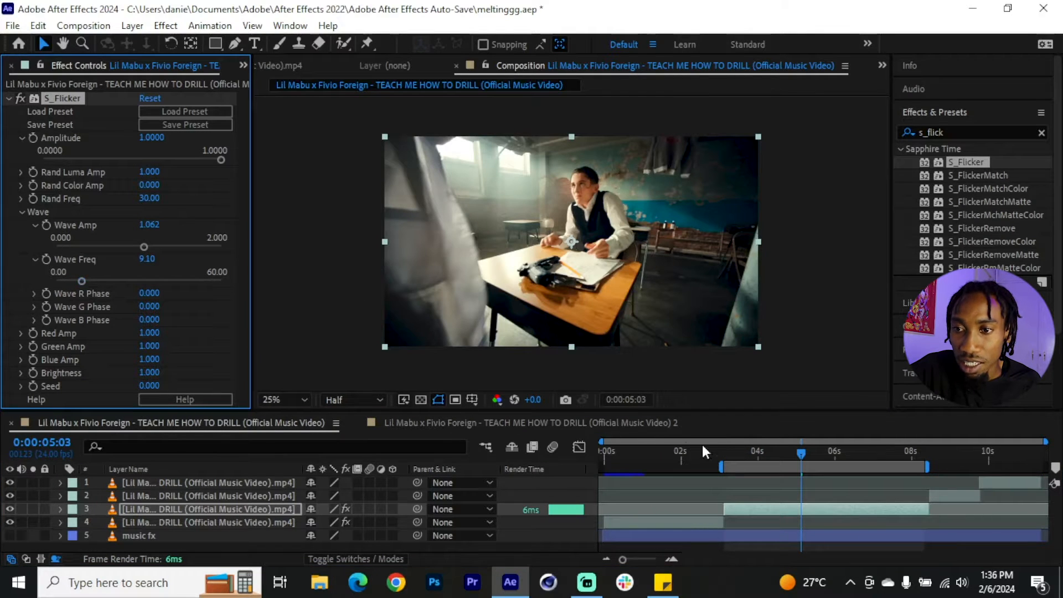
left_click(734, 448)
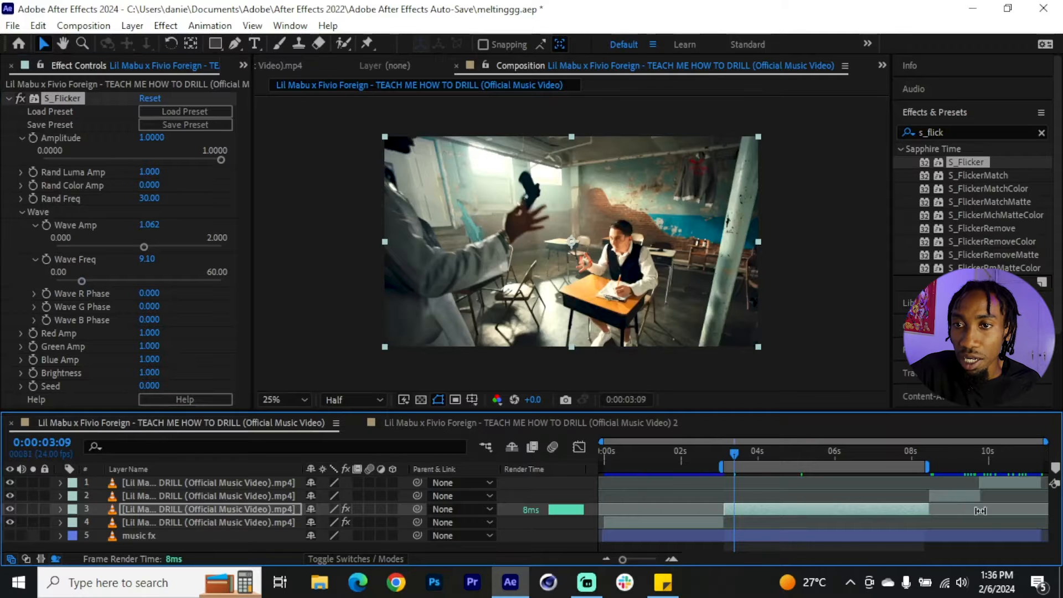
key("space")
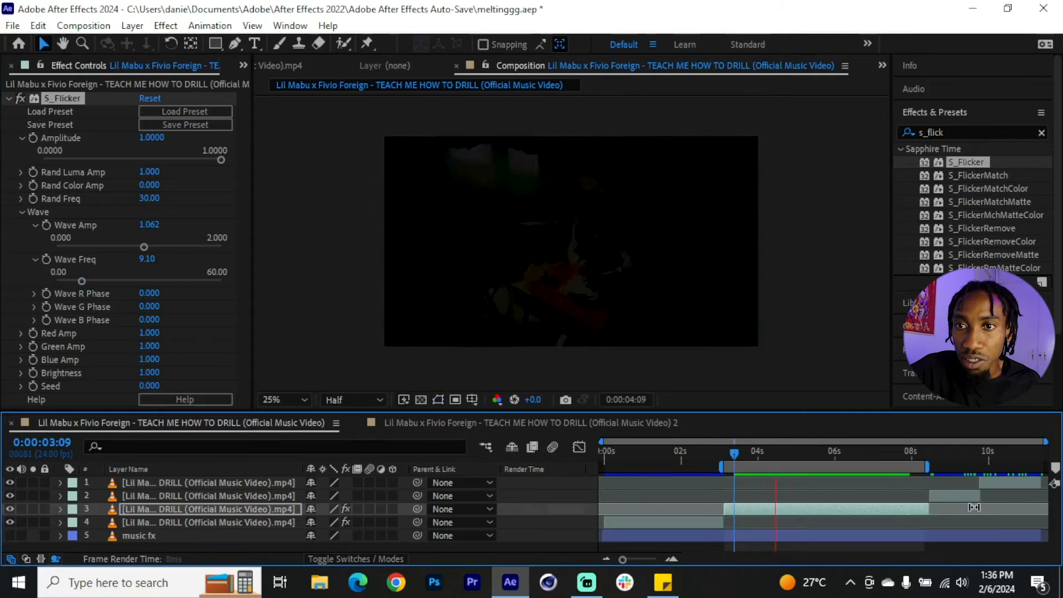
key("space")
Set the S_Flicker Wave Freq to 5.40 and preview the flicker from 0:00:03:14
left_click_drag(85, 281, 73, 282)
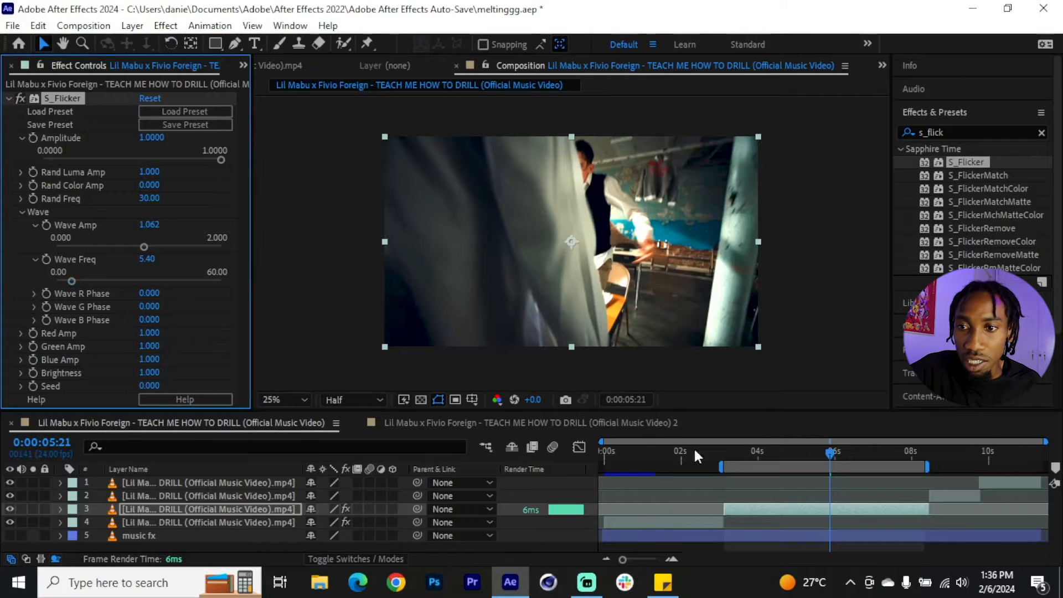
left_click(742, 454)
key("space")
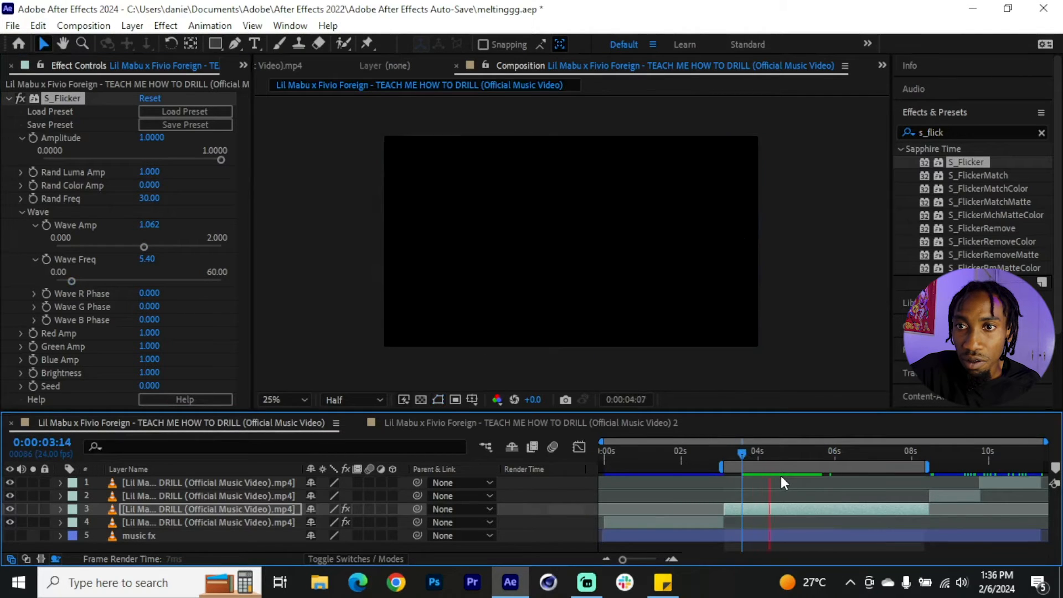
key("space")
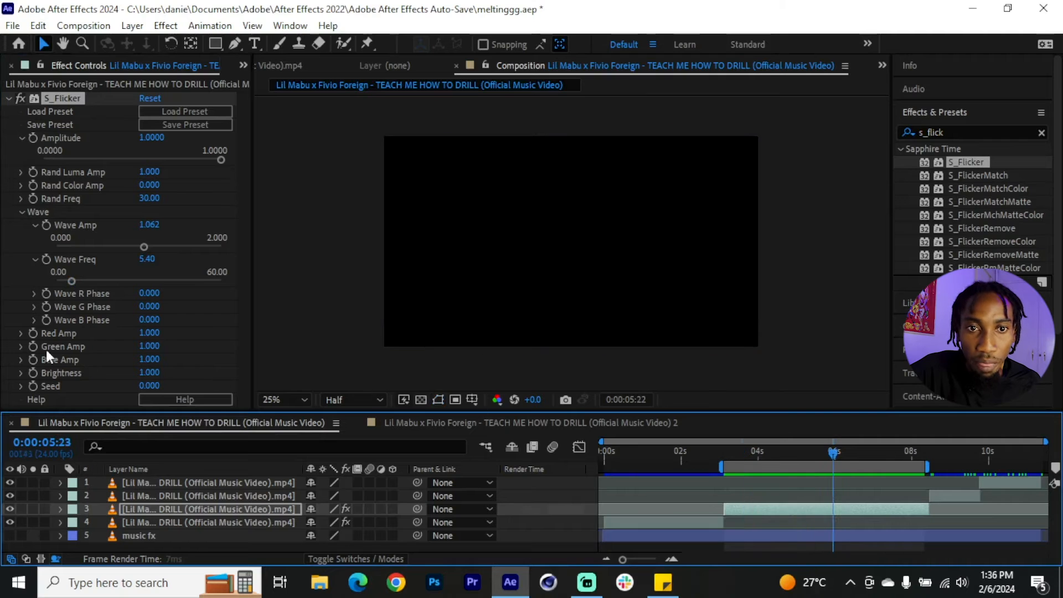
Expand the S_Flicker Brightness slider and set it to 0.000 with the playhead at 0:00:04:14
left_click(73, 386)
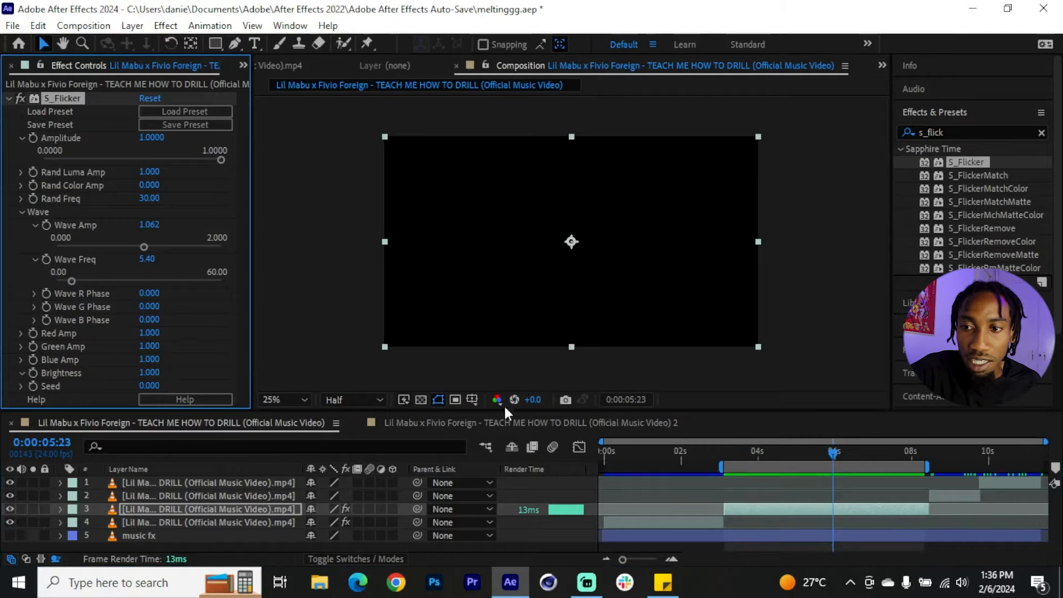
left_click(782, 453)
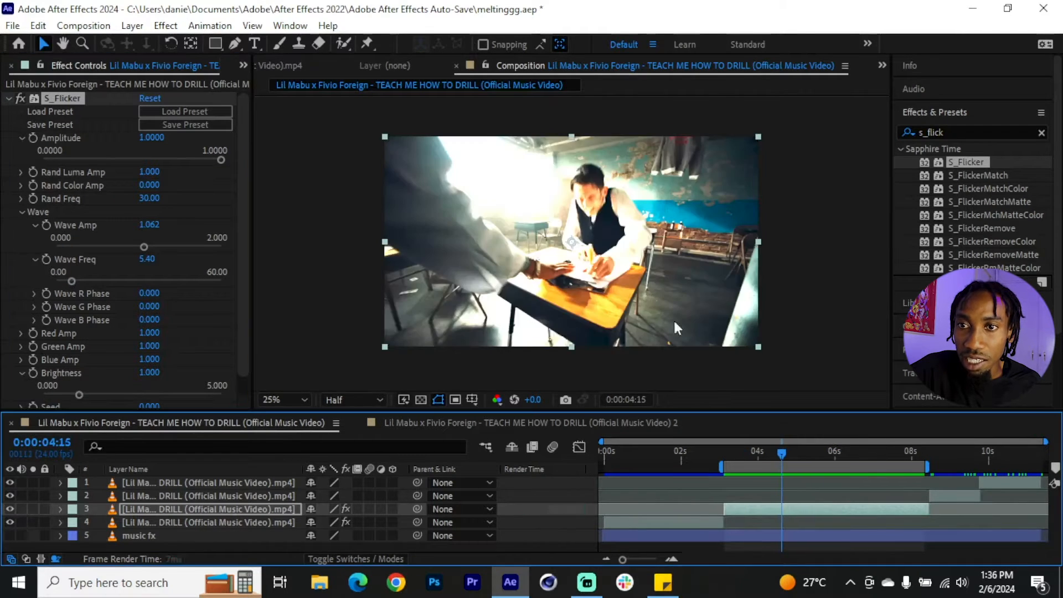
left_click_drag(776, 456, 775, 453)
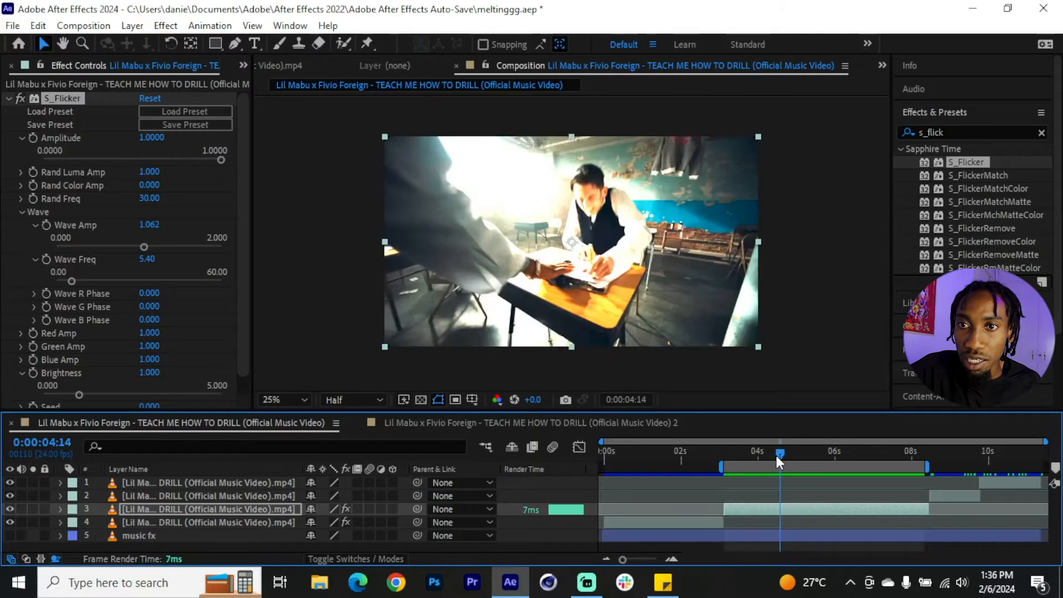
left_click_drag(79, 393, 31, 393)
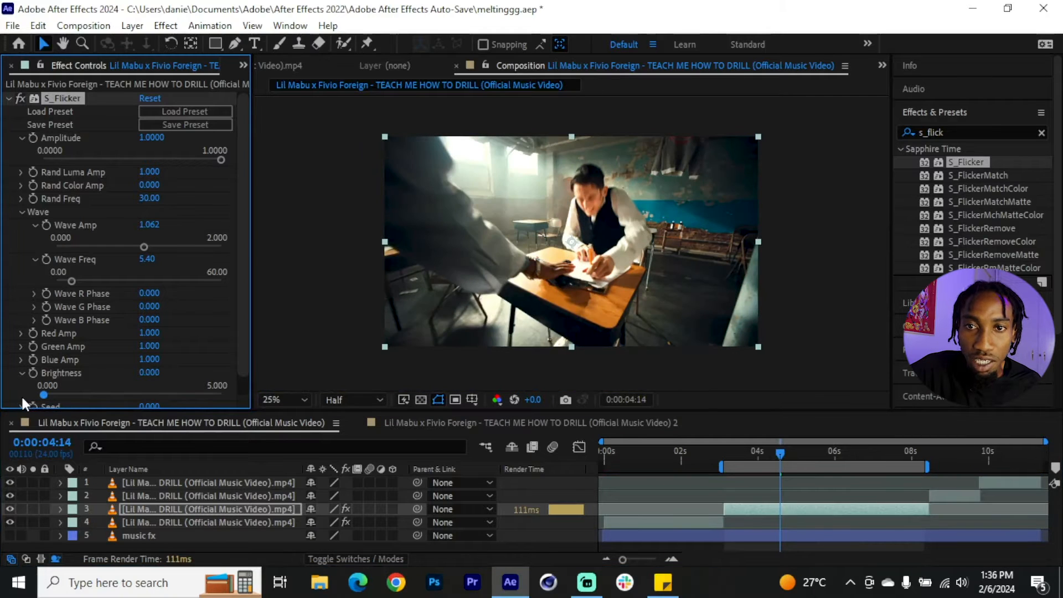
Play back the flickering layer 3 clip from 0:00:03:09 and again from 0:00:03:10
left_click(736, 445)
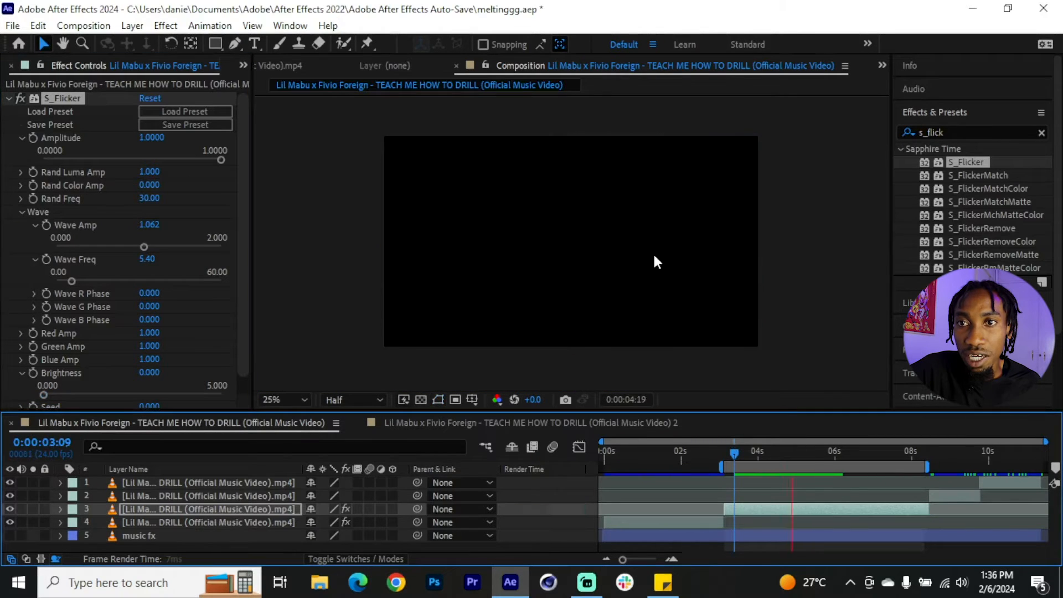
key("space")
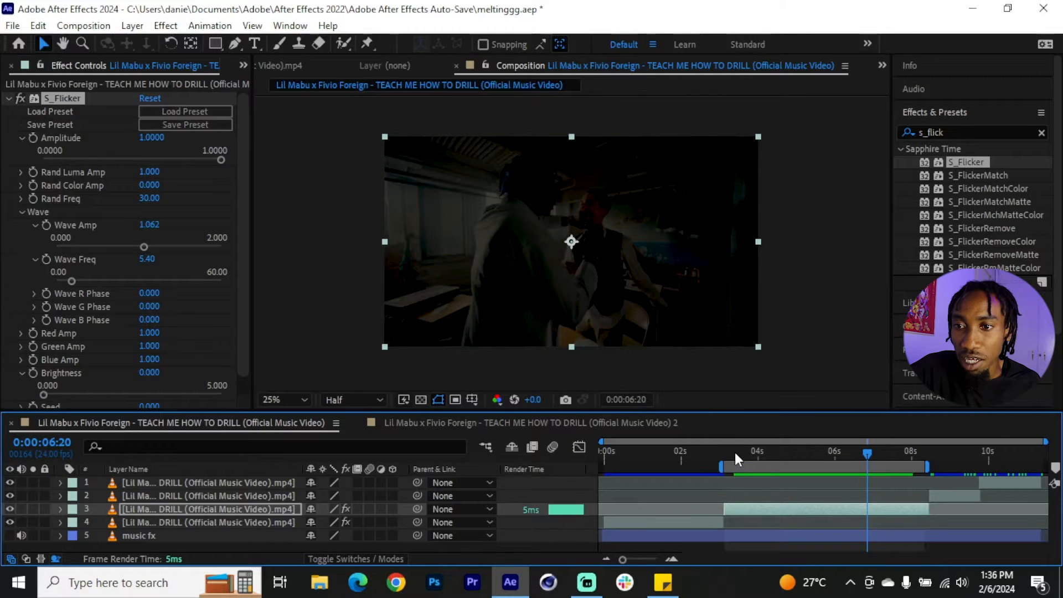
left_click(736, 453)
key("space")
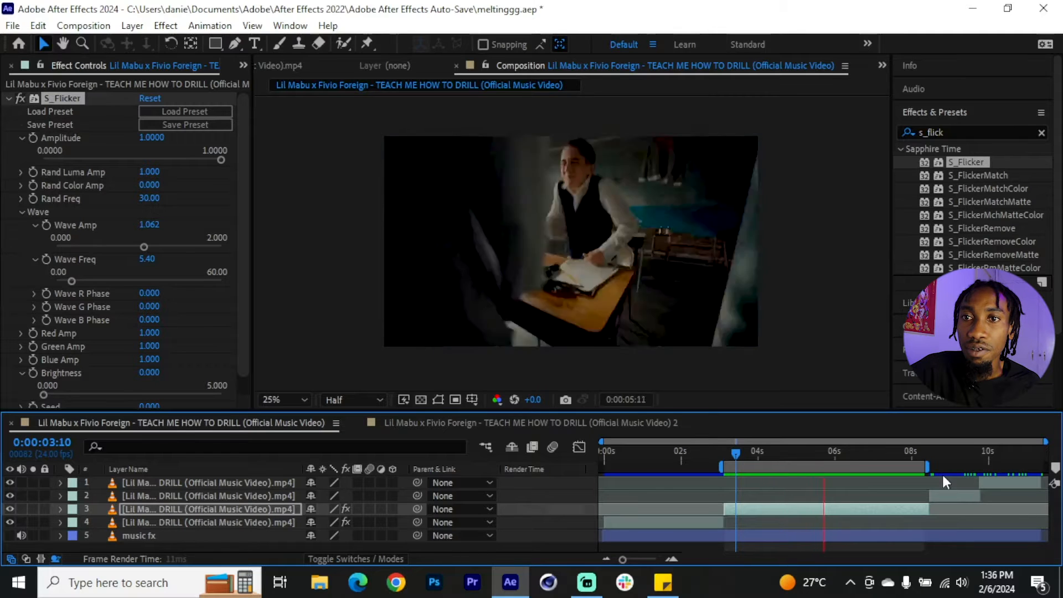
key("space")
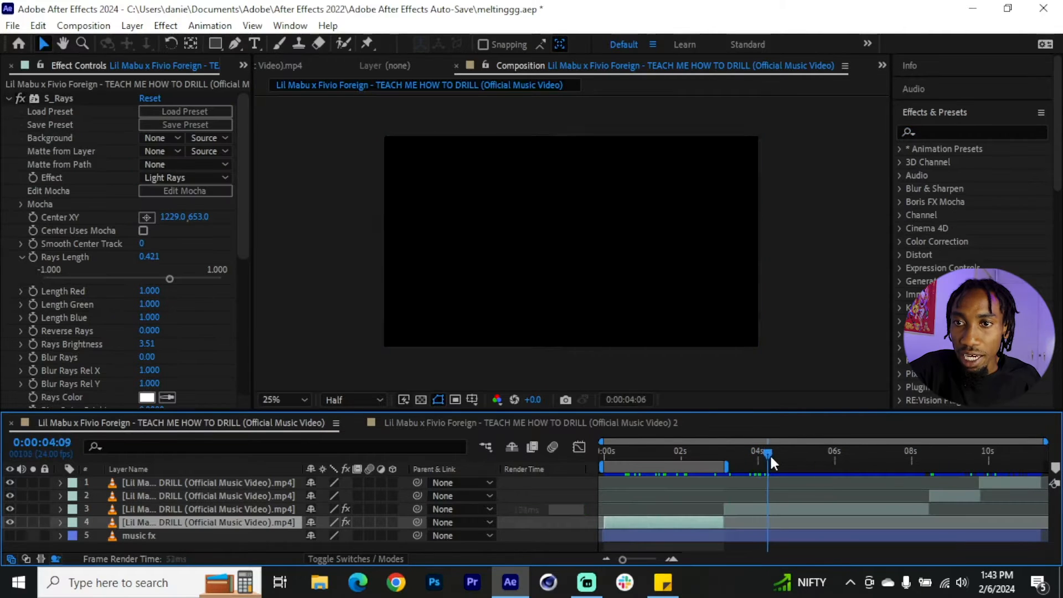
At 0:00:00:16, turn off and collapse S_Rays on layer 4, and apply S_FreezeFrame to that layer by searching for s_free
left_click_drag(769, 454, 629, 457)
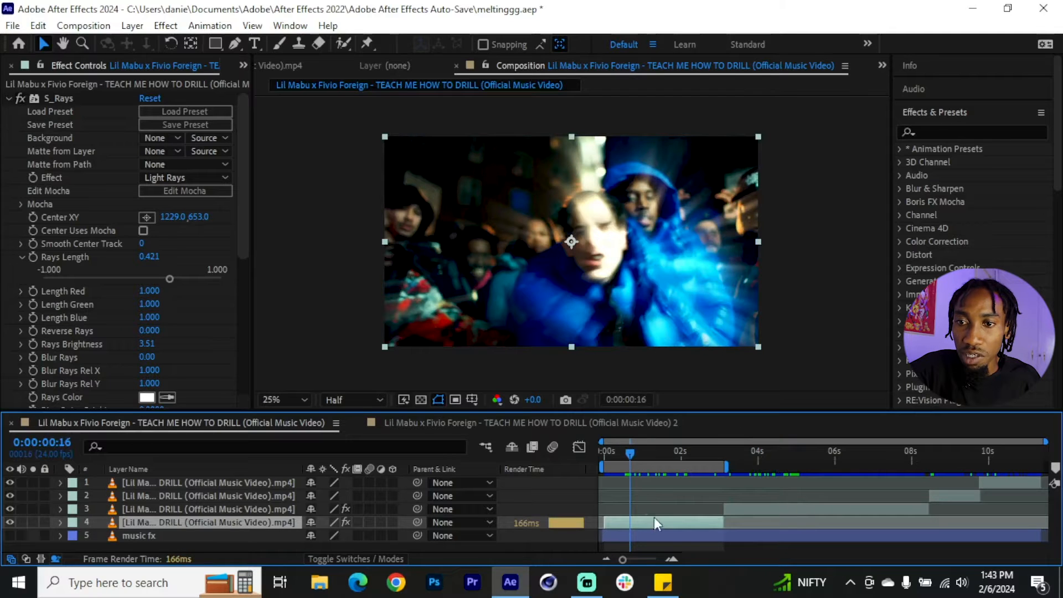
left_click(21, 99)
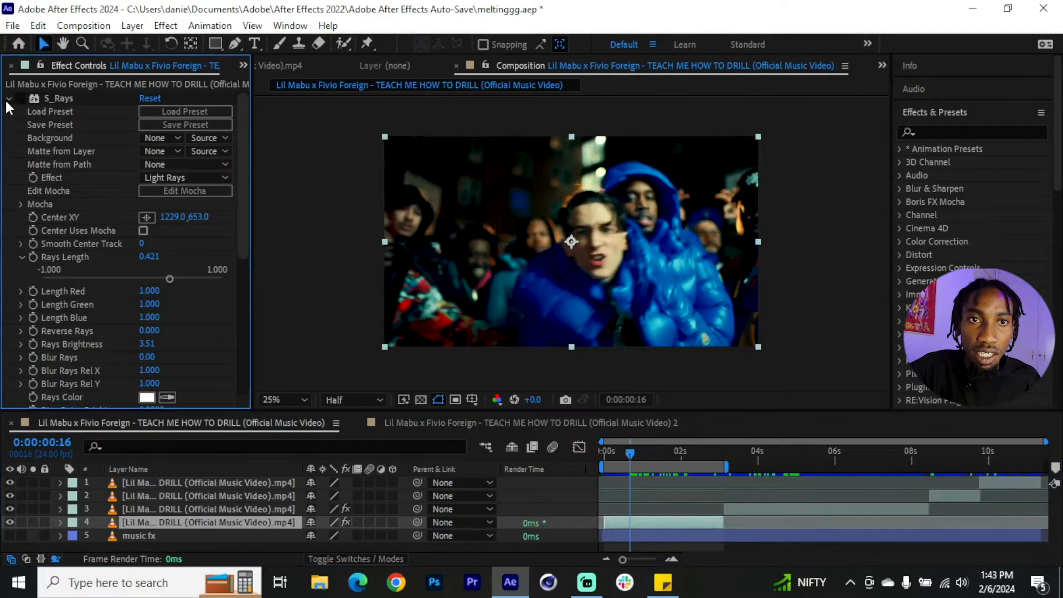
left_click(992, 133)
type("s_free")
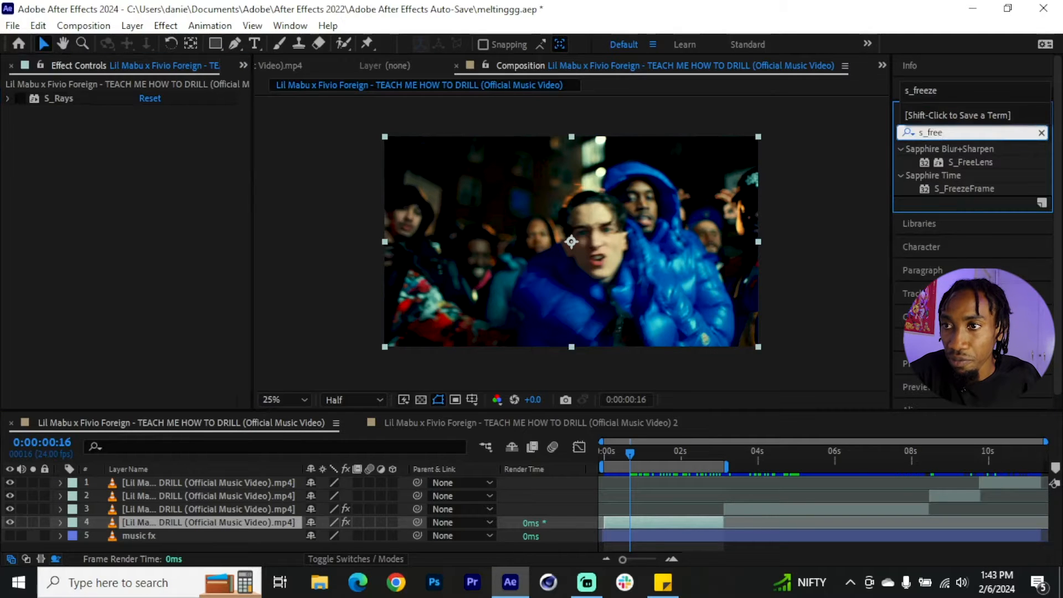
left_click_drag(995, 188, 646, 504)
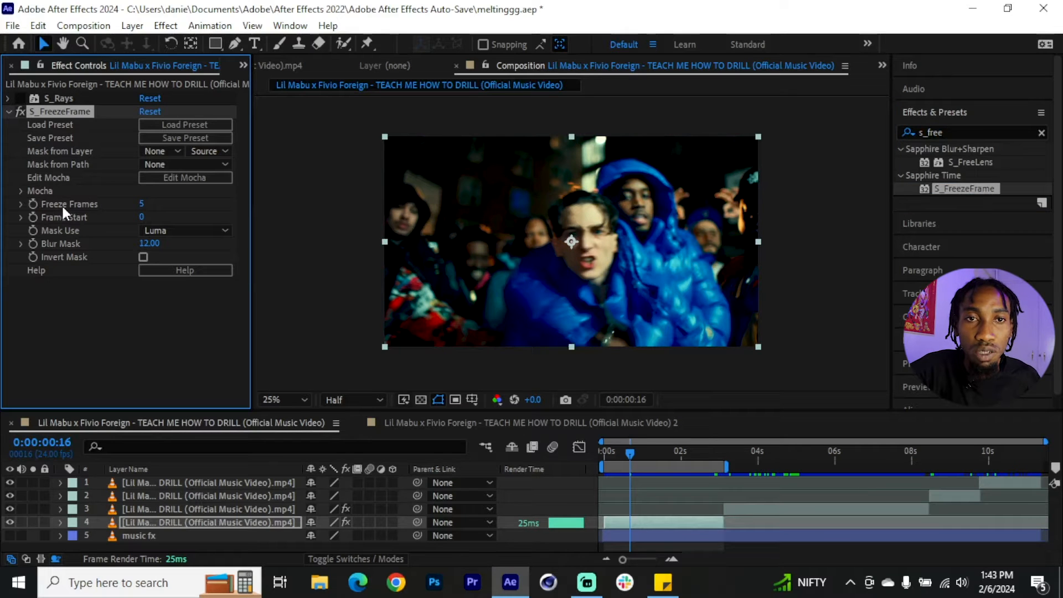
Play back the S_FreezeFrame effect on layer 4 from the start of the composition
left_click_drag(630, 453, 595, 460)
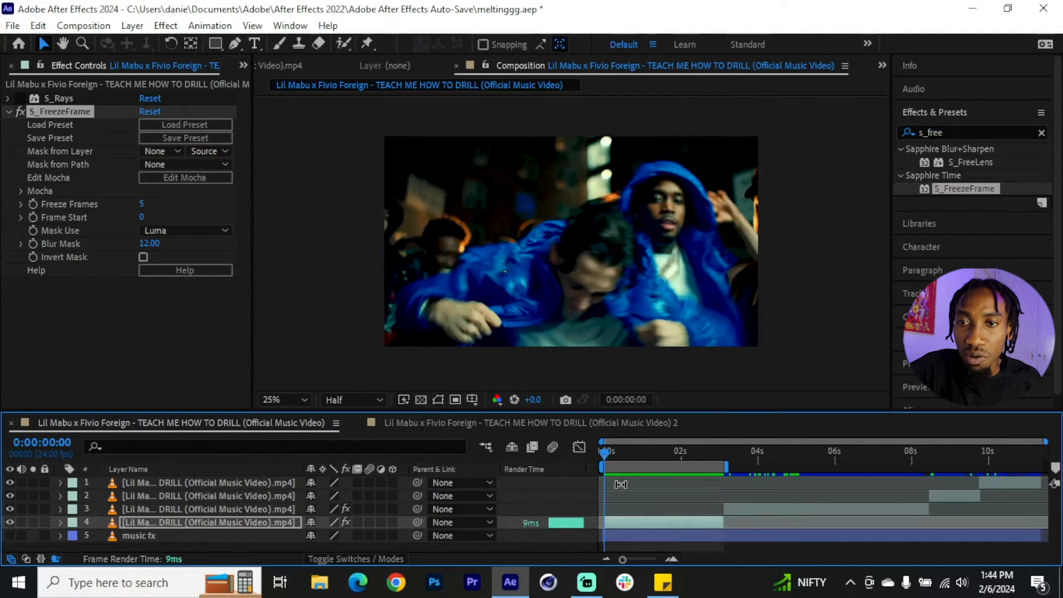
key("space")
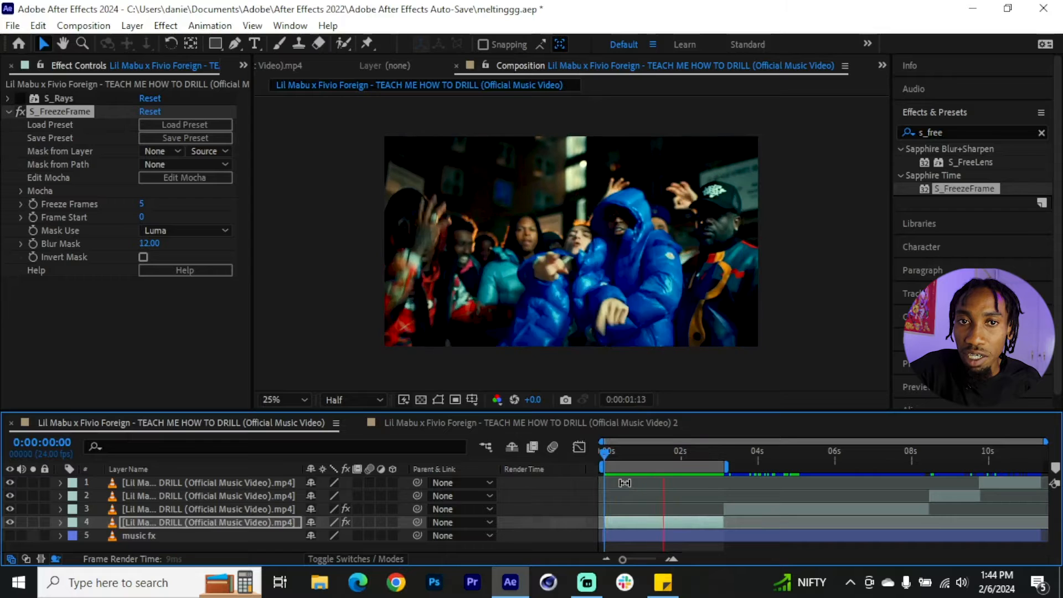
key("space")
Expand the S_FreezeFrame Freeze Frames slider, set it to 10, and preview the clip from 0:00:00:05
left_click(20, 203)
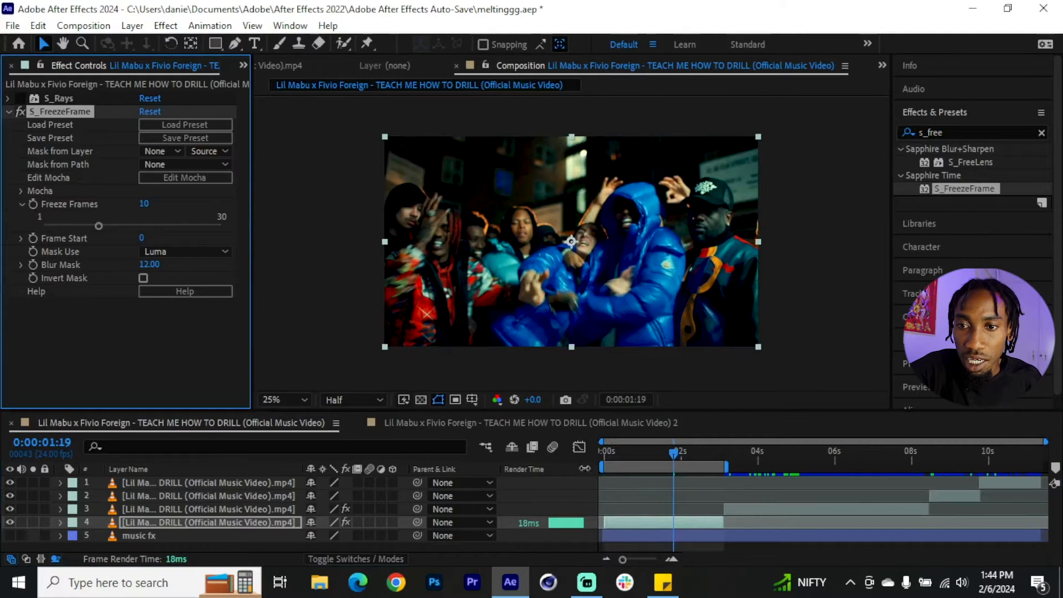
left_click(612, 453)
key("space")
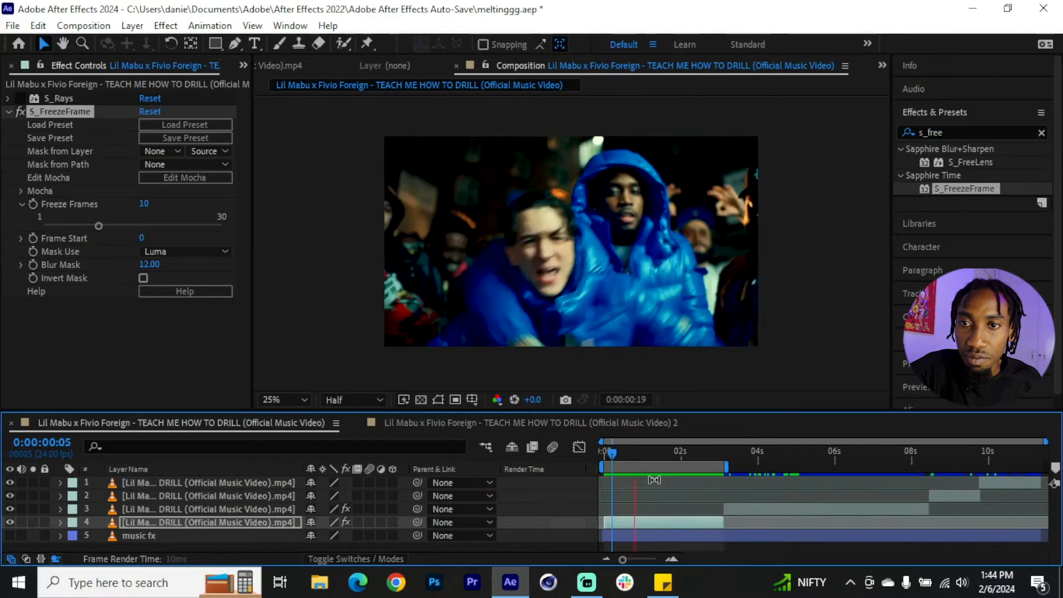
key("space")
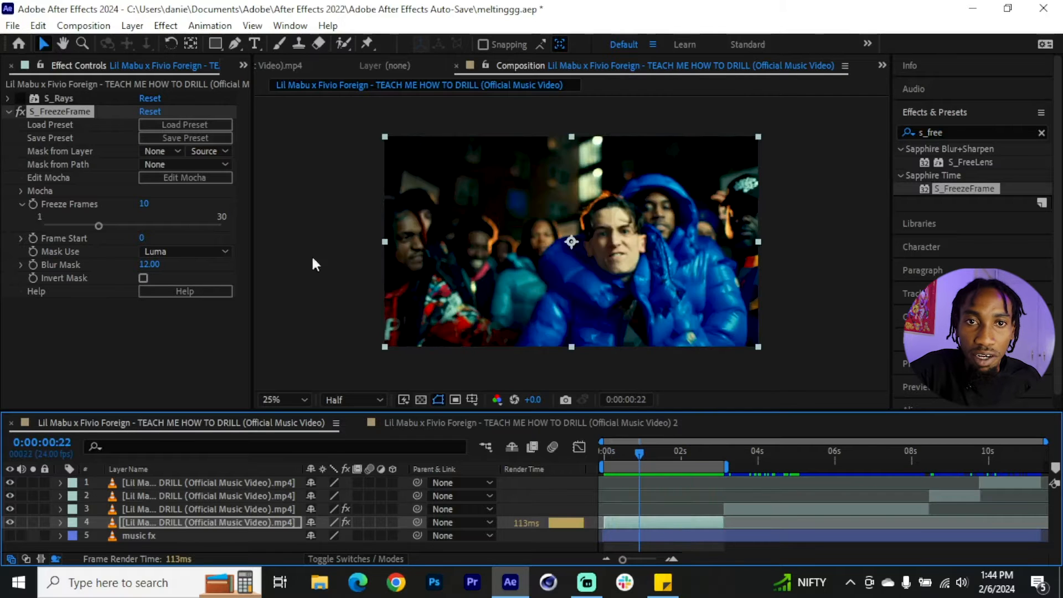
Try a Freeze Frames value of 3 and preview the clip from 0:00:00:07
left_click(144, 203)
type("3")
key("Return")
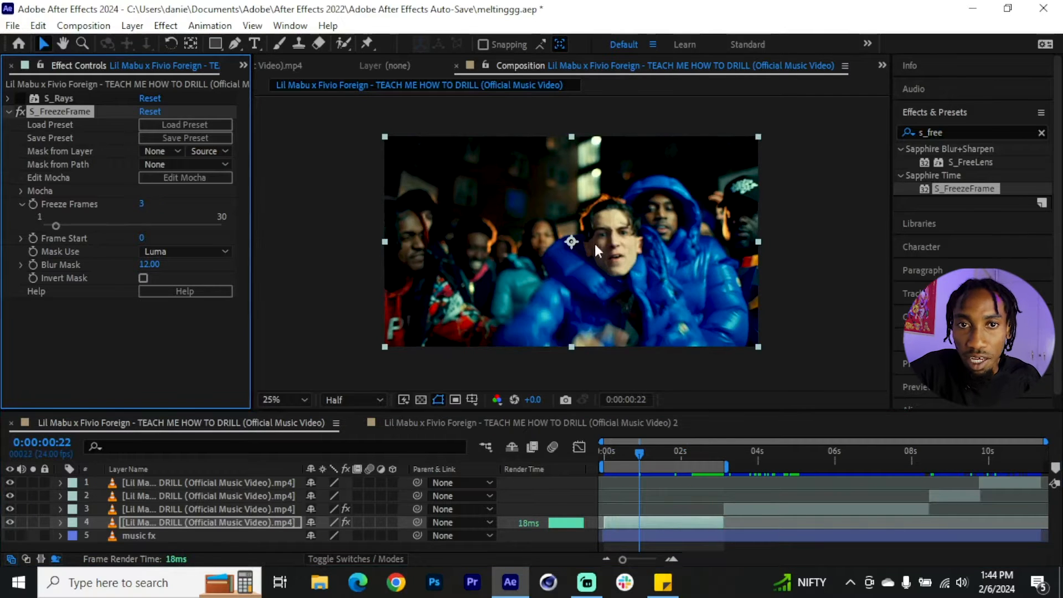
left_click(616, 454)
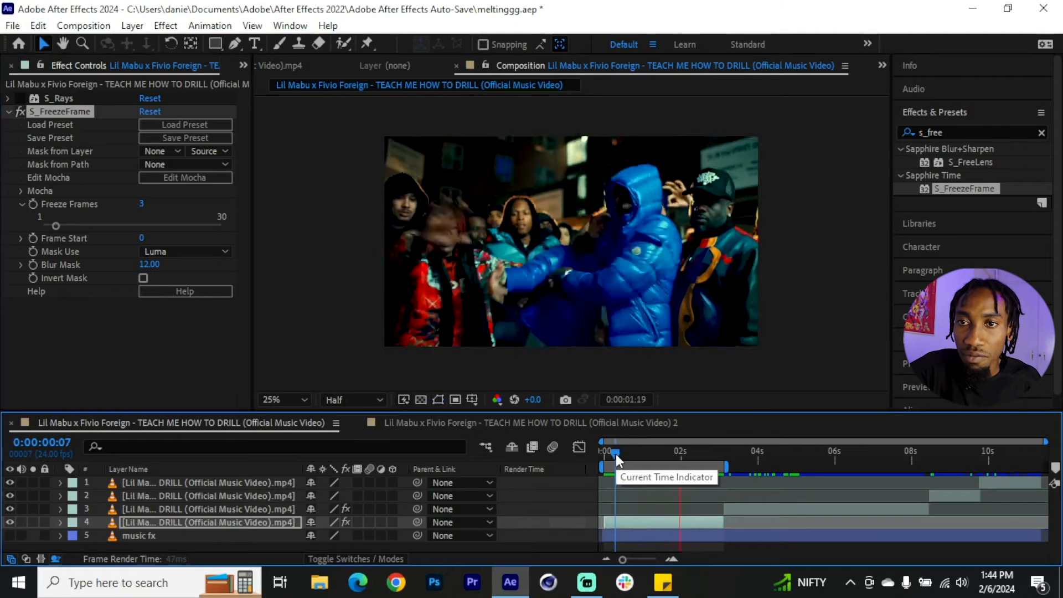
key("space")
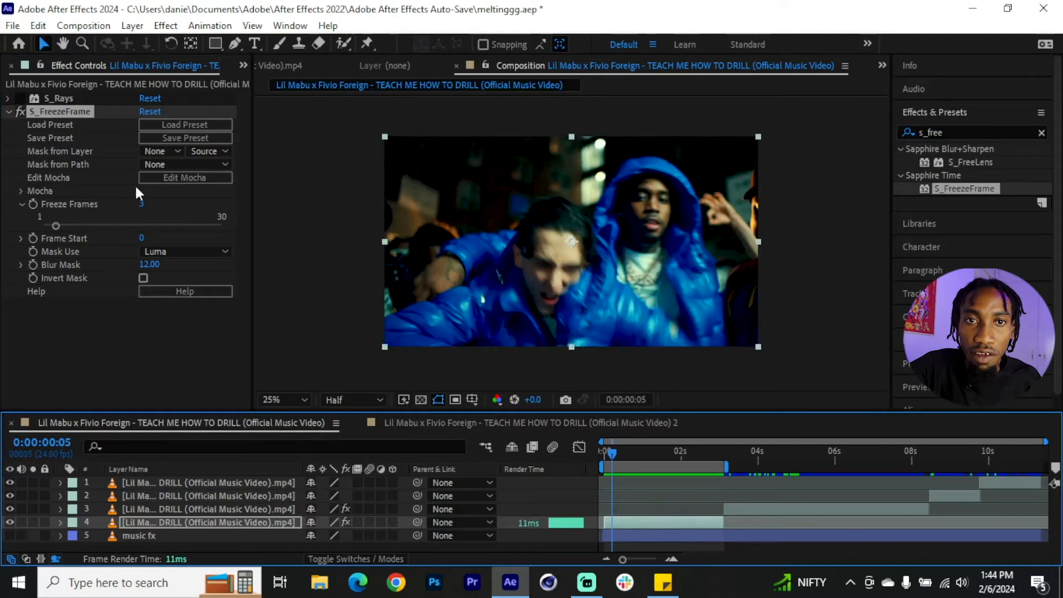
Set Freeze Frames back to 10, preview the clip from 0:00:00:04, and park the playhead at 0:00:00:05
left_click(142, 204)
key("Return")
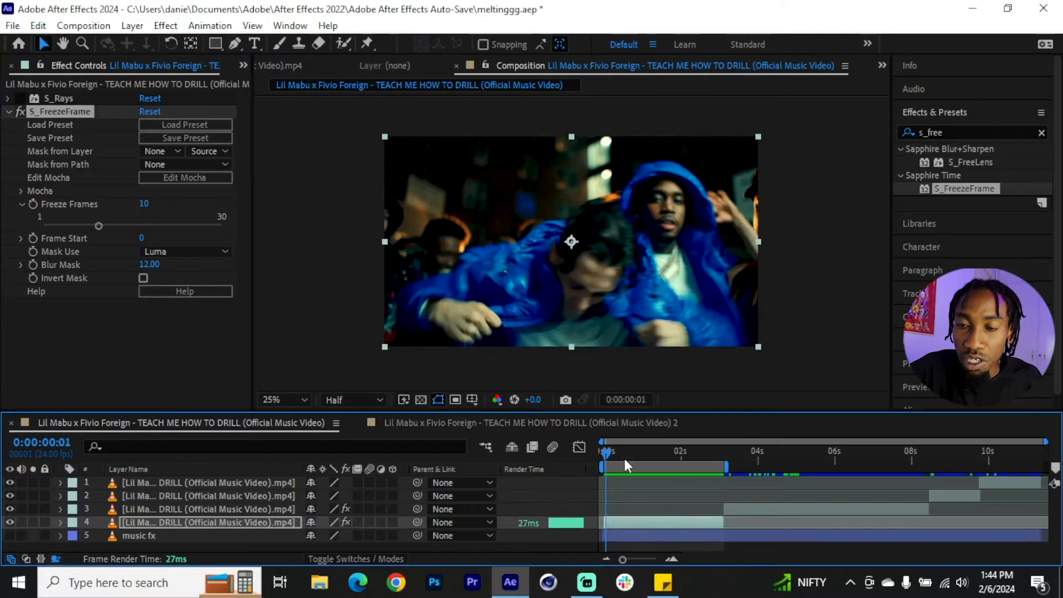
left_click(610, 454)
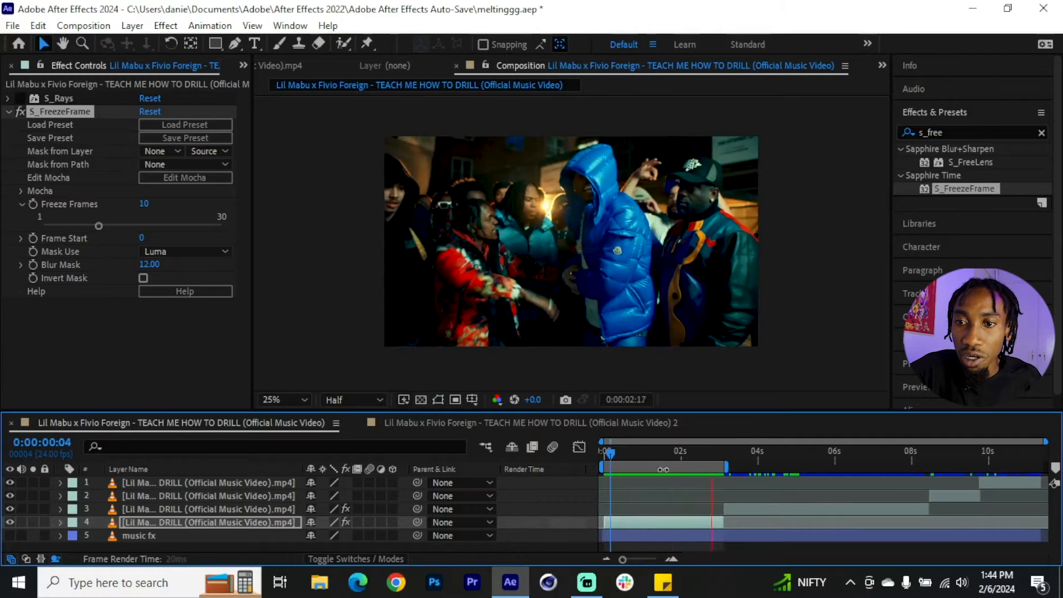
left_click(614, 451)
left_click(612, 451)
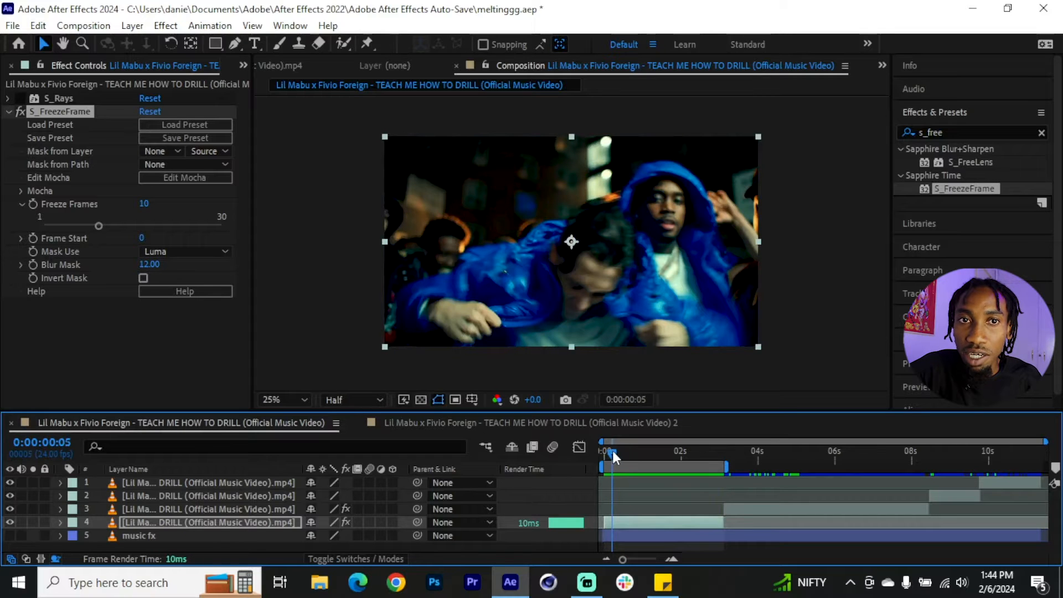
Search the effects for echo, apply Echo to layer 4, and move it above S_FreezeFrame in the effect order
left_click_drag(965, 130, 880, 133)
type("echo")
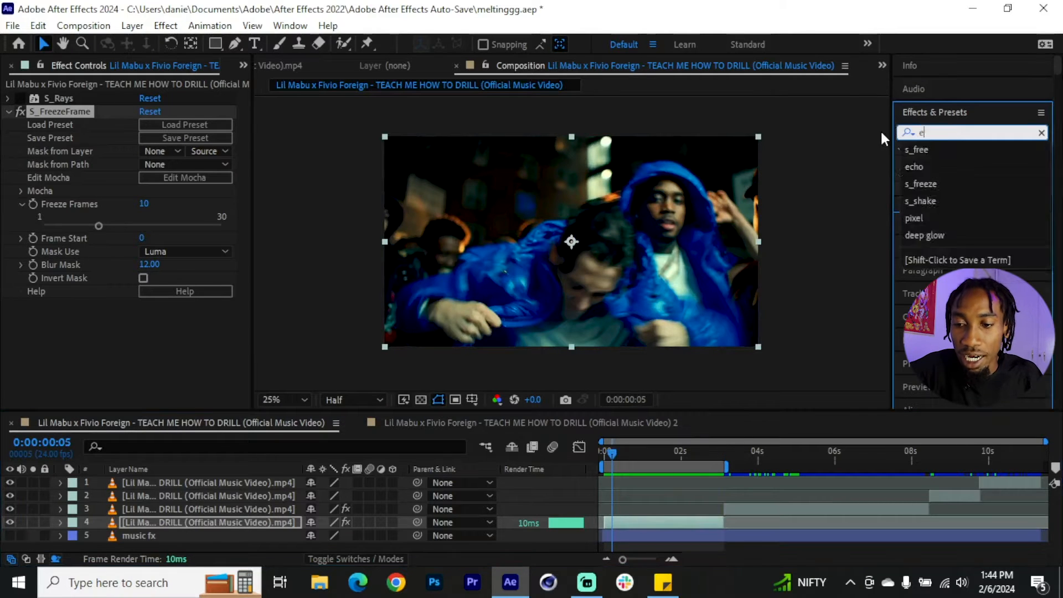
left_click_drag(936, 163, 551, 521)
left_click_drag(44, 303, 61, 114)
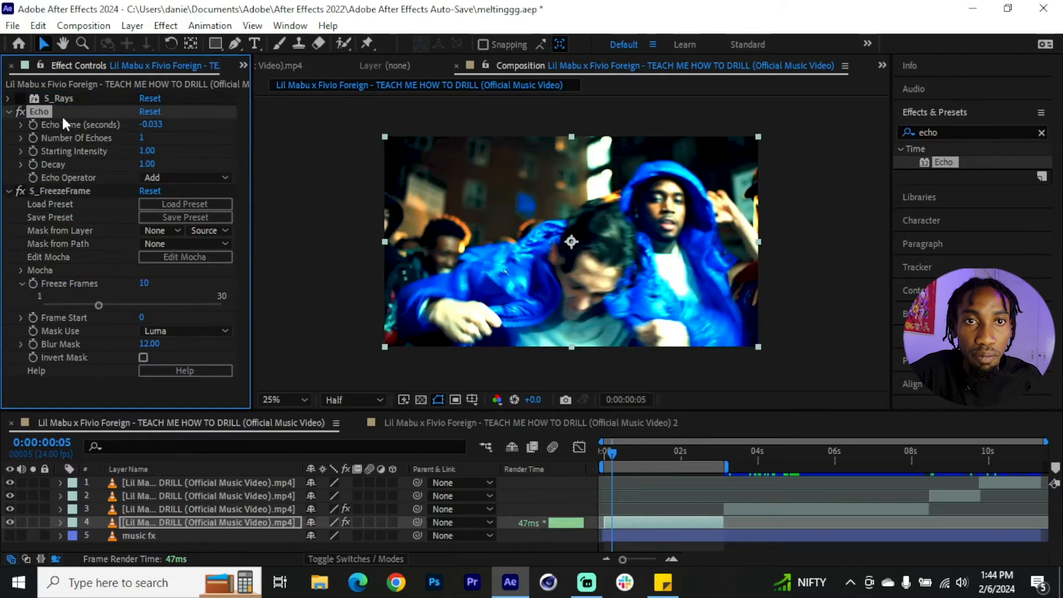
Disable S_FreezeFrame, then set Echo's operator to Composite In Back and its Number Of Echoes to 4
left_click(21, 191)
left_click(162, 178)
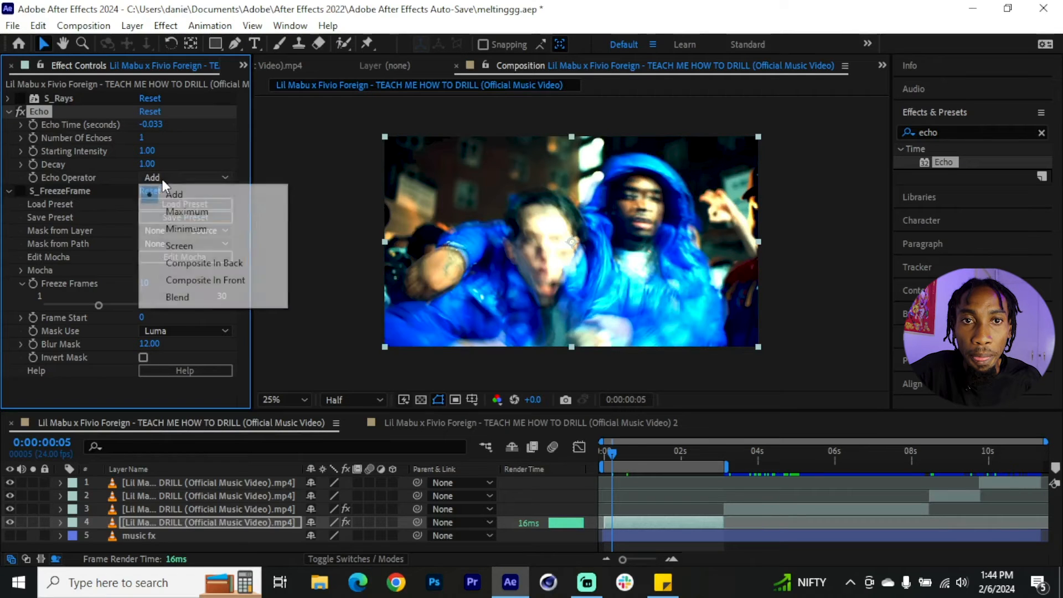
left_click(214, 264)
left_click(152, 138)
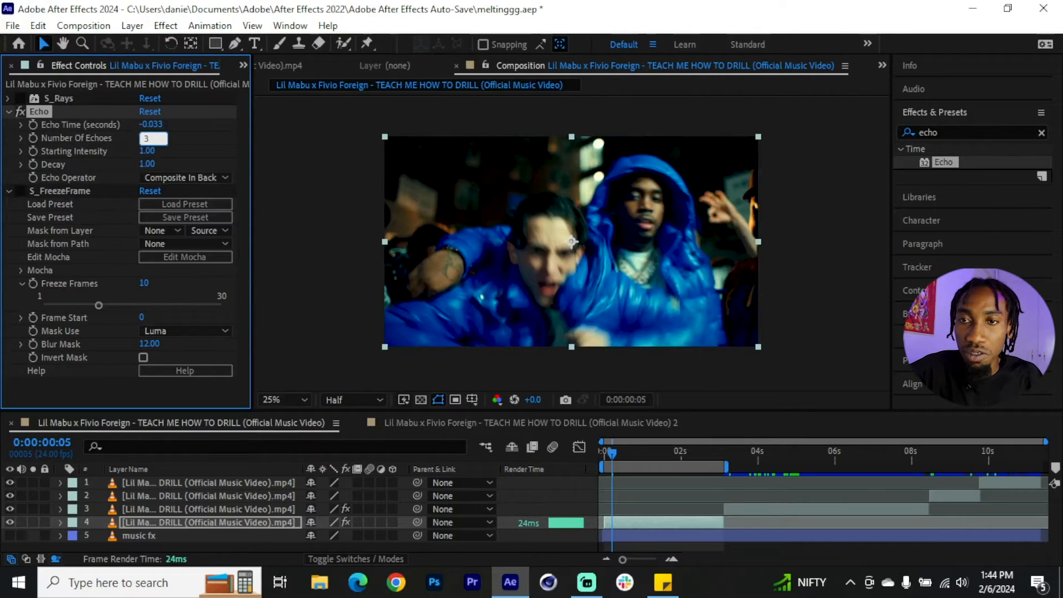
key("Return")
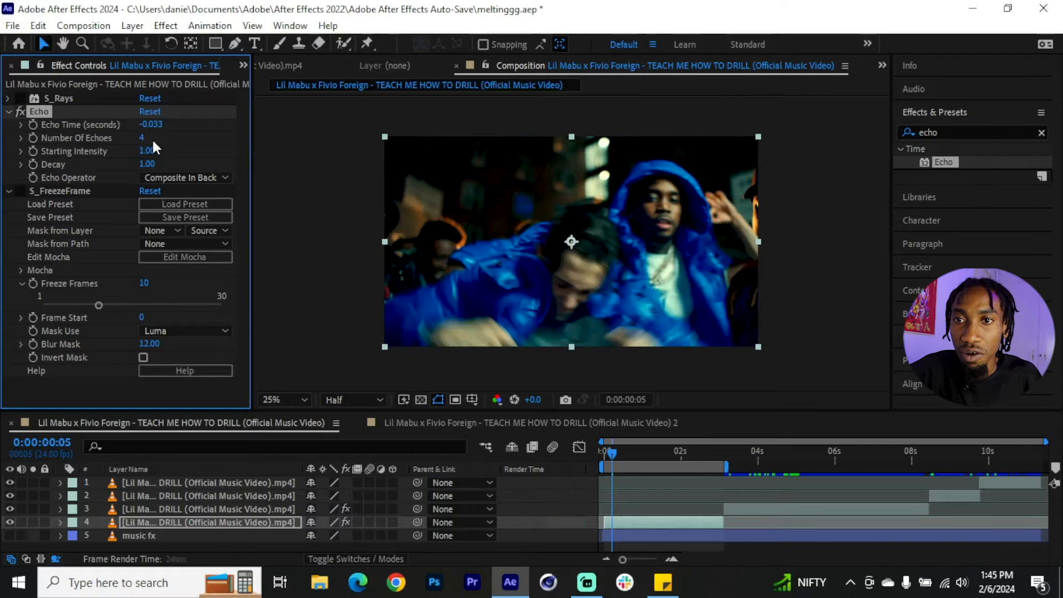
Preview the echo on the clip from 0:00:00:08 and stop playback at 0:00:01:00
left_click(617, 457)
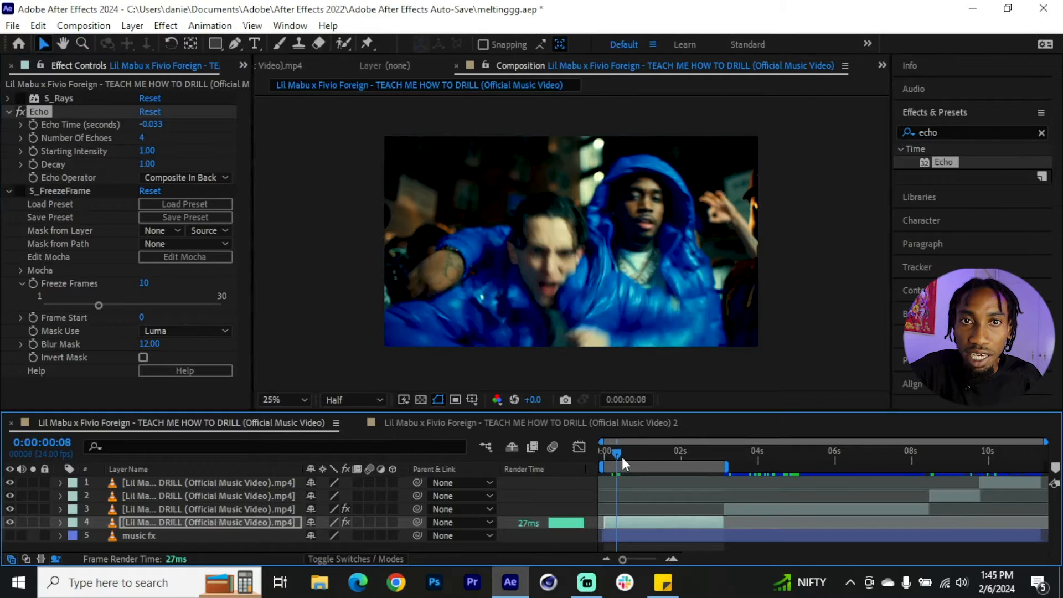
key("space")
key("space")
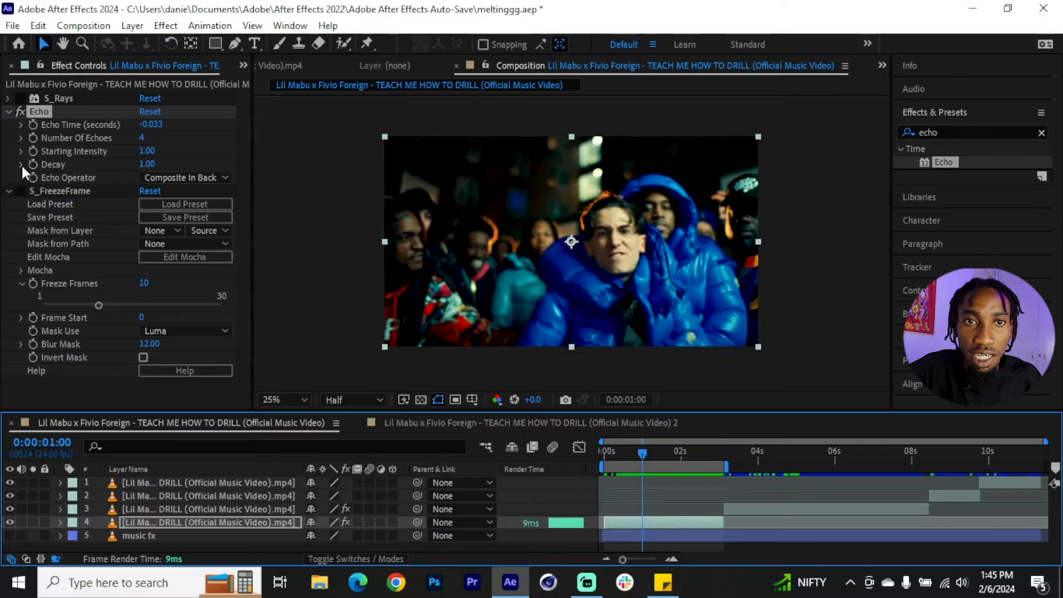
Set the Echo Decay to 0.75 and preview the clip from its start
left_click(22, 165)
left_click_drag(217, 187, 196, 186)
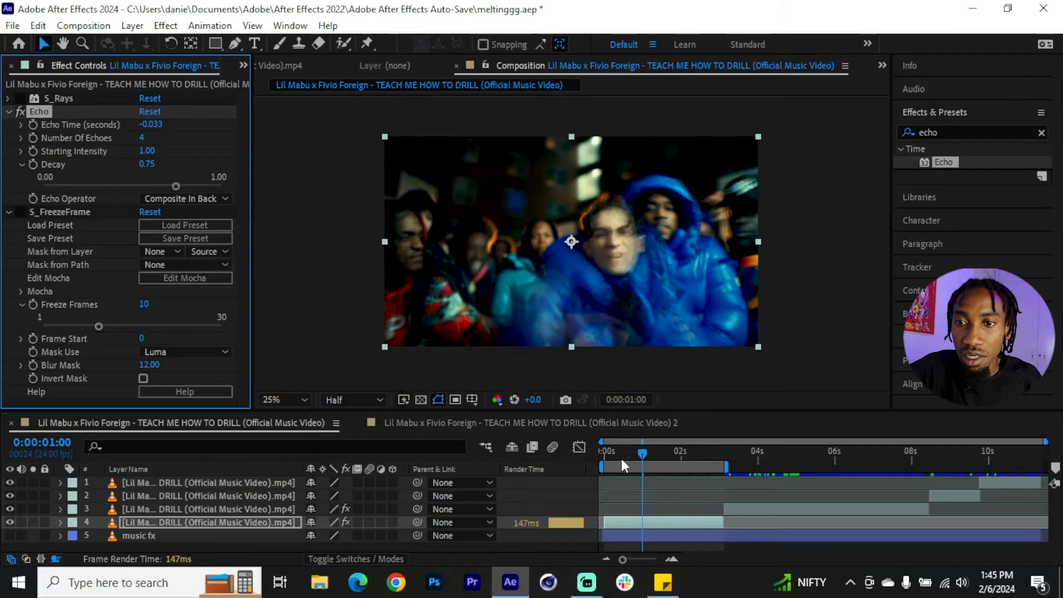
left_click(606, 460)
key("space")
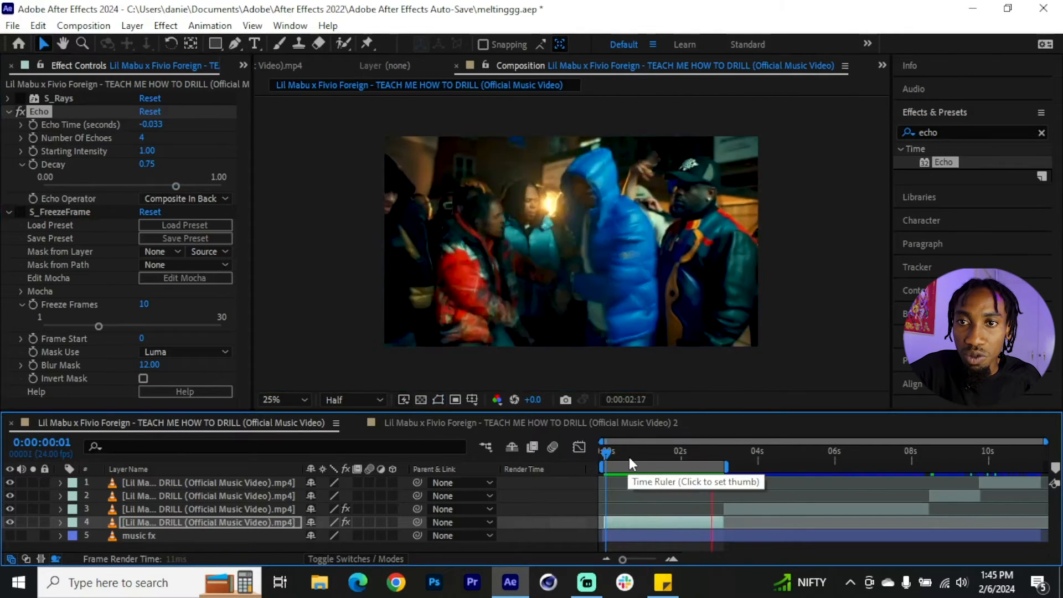
key("space")
left_click_drag(657, 454, 591, 457)
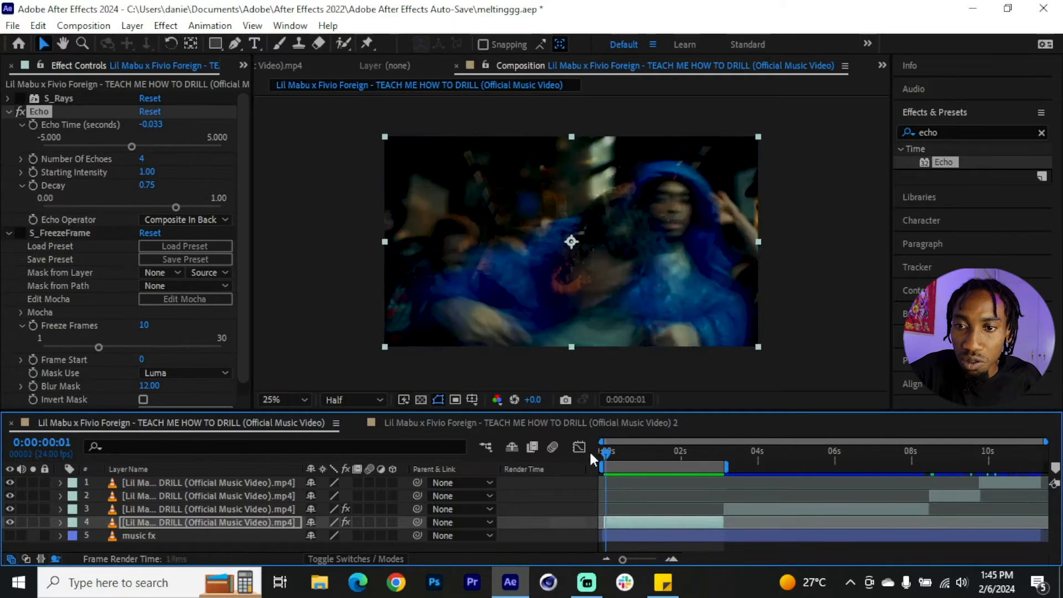
key("space")
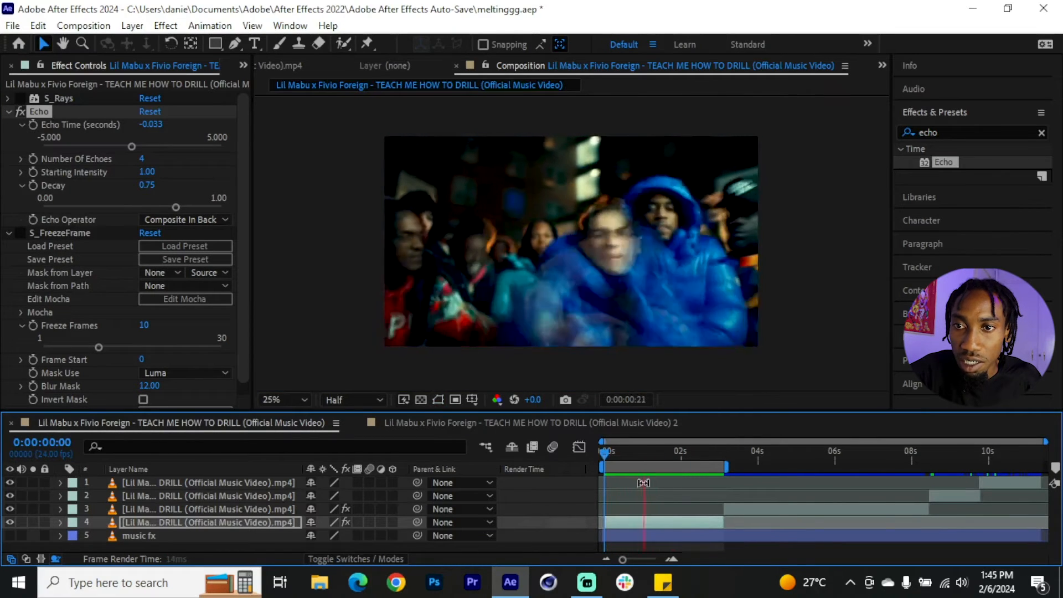
key("space")
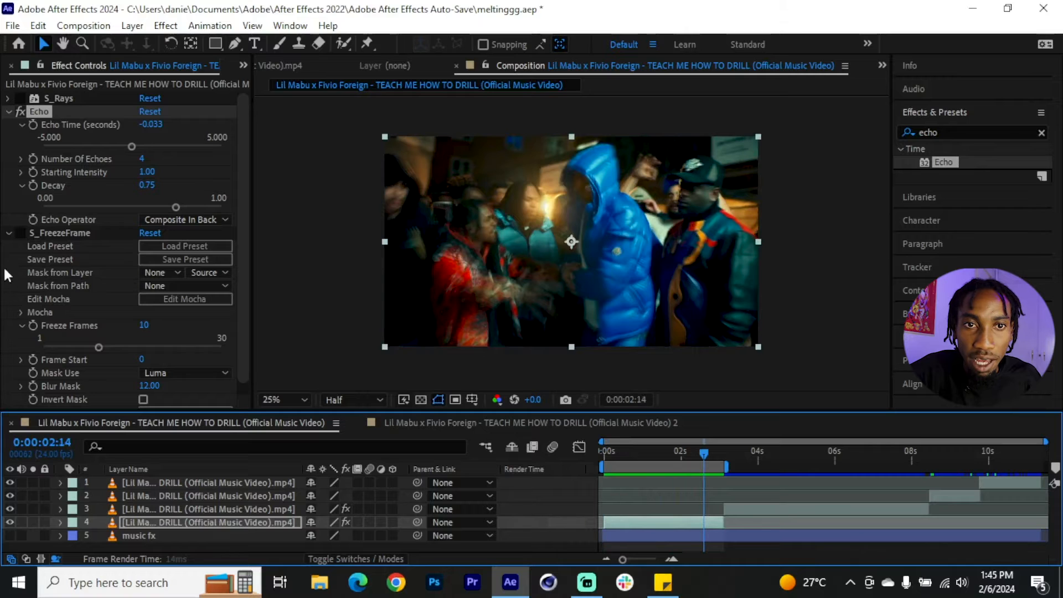
Turn S_FreezeFrame back on, preview it together with Echo from the start, and park the playhead at 0:00:00:14
left_click(21, 233)
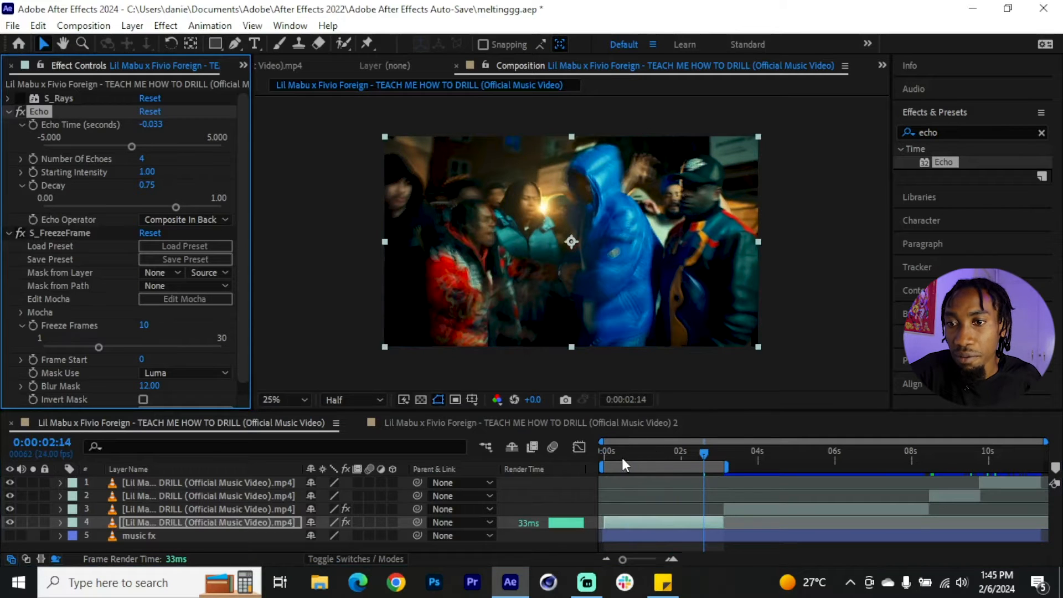
left_click_drag(626, 458, 602, 459)
key("space")
left_click(627, 452)
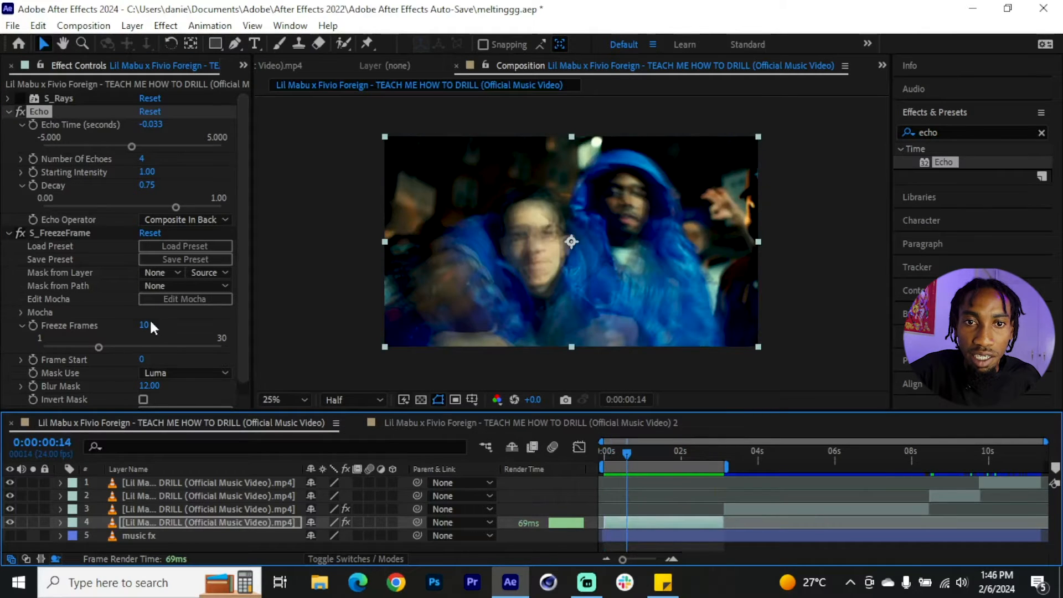
Set the S_FreezeFrame Freeze Frames value to 5 and preview the clip from 0:00:00:08
left_click(144, 326)
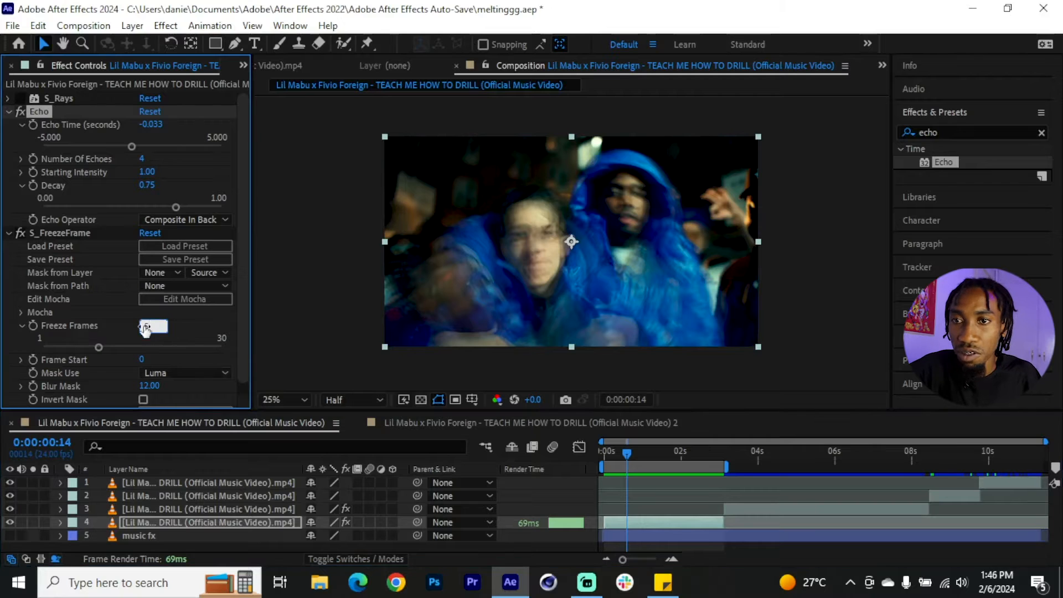
type("5")
key("Return")
left_click(617, 456)
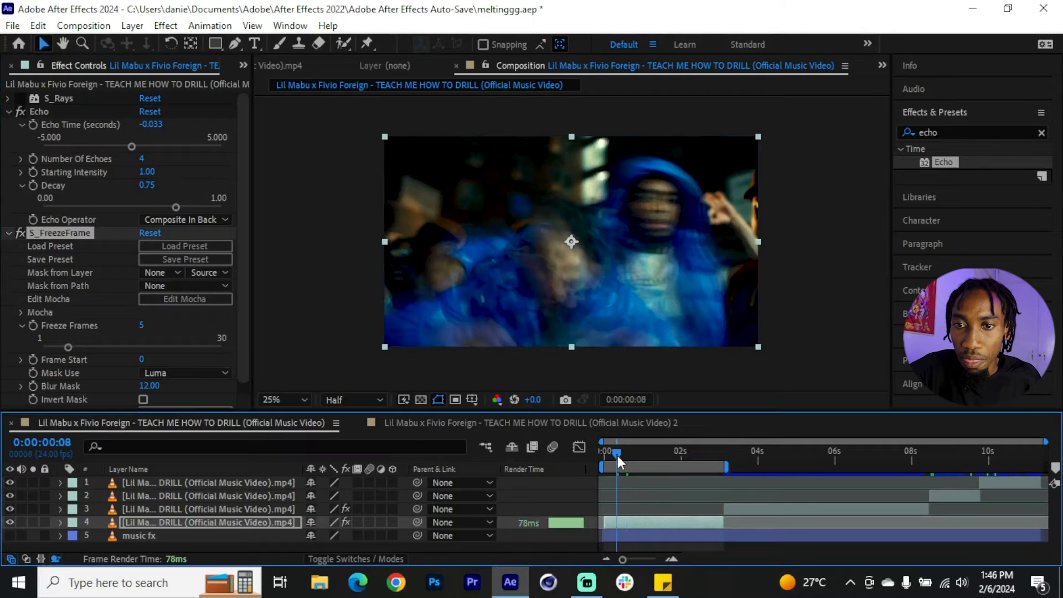
key("space")
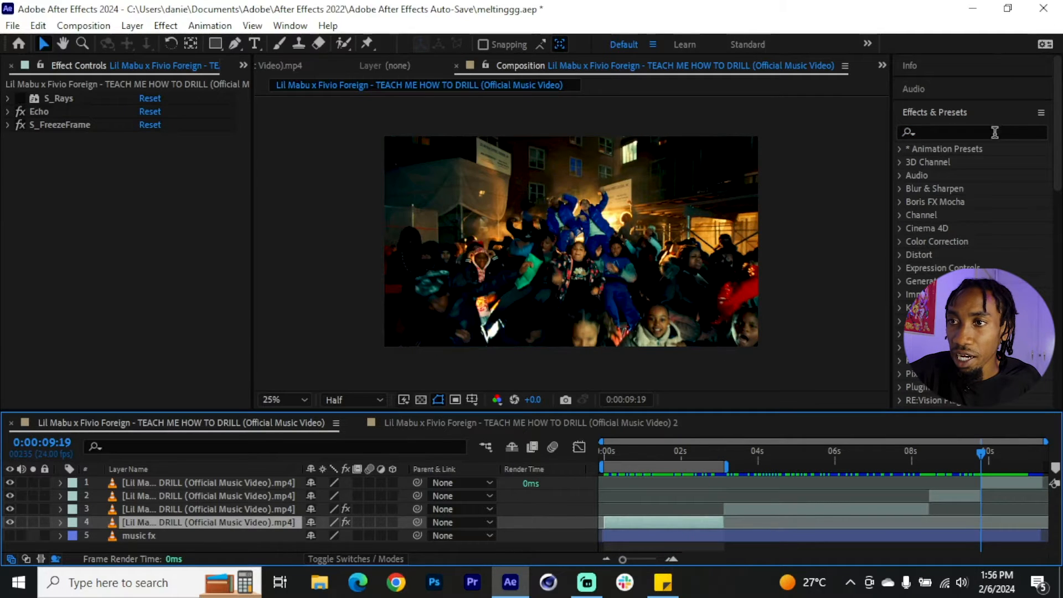
Search the effects for s_glint and move the work area over the last clip, with the playhead at 0:00:10:02
left_click(995, 133)
type("s_glint")
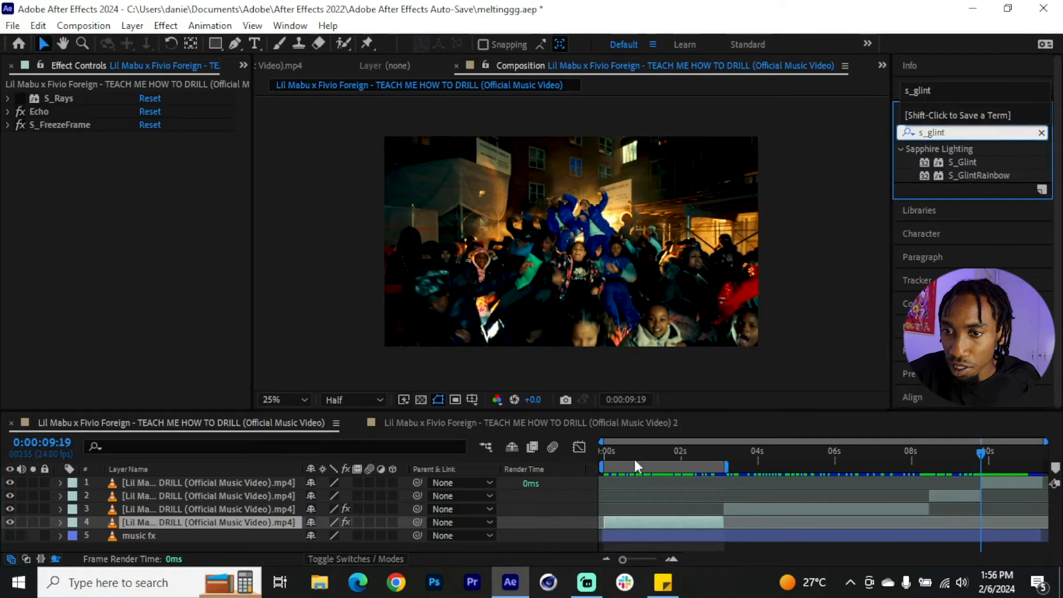
left_click_drag(637, 467, 1024, 468)
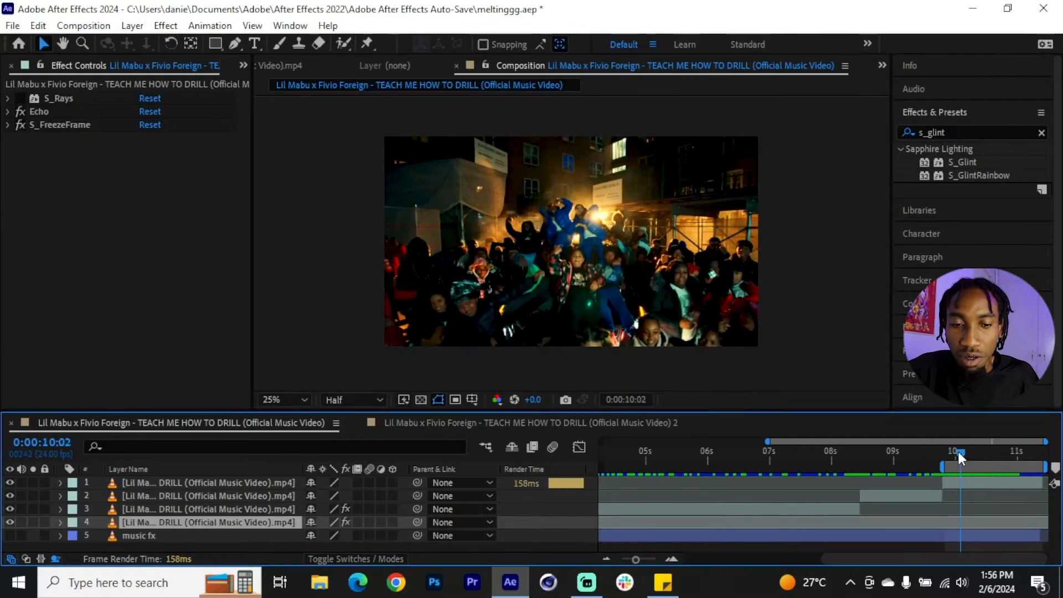
Create a pink-labelled adjustment layer above the clips, start it where the last clip begins, and play to 0:00:10:10
key("grave")
right_click(474, 367)
mouse_move(515, 389)
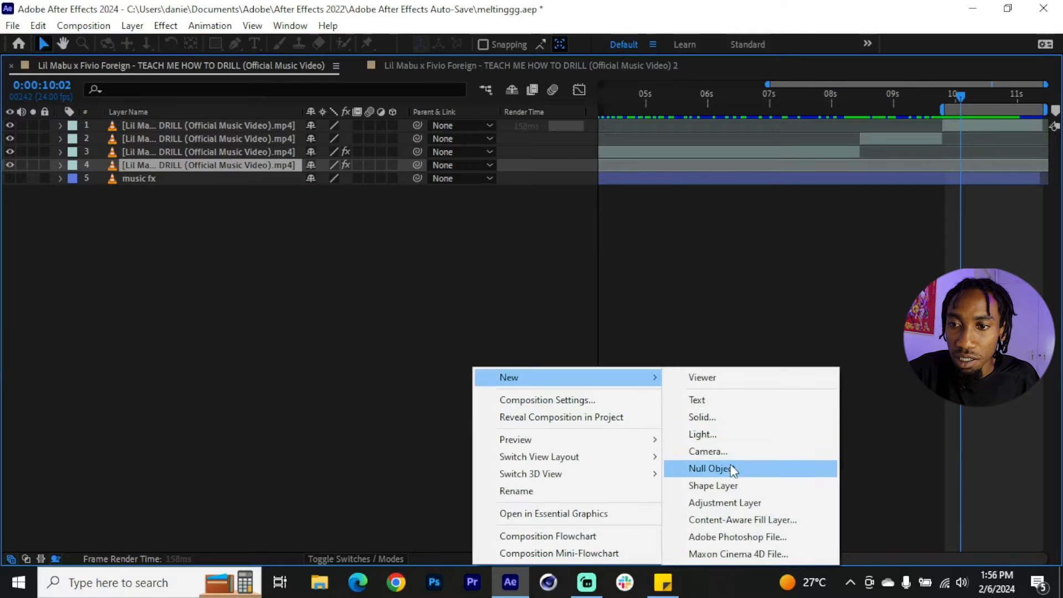
left_click(725, 503)
left_click_drag(284, 167, 115, 126)
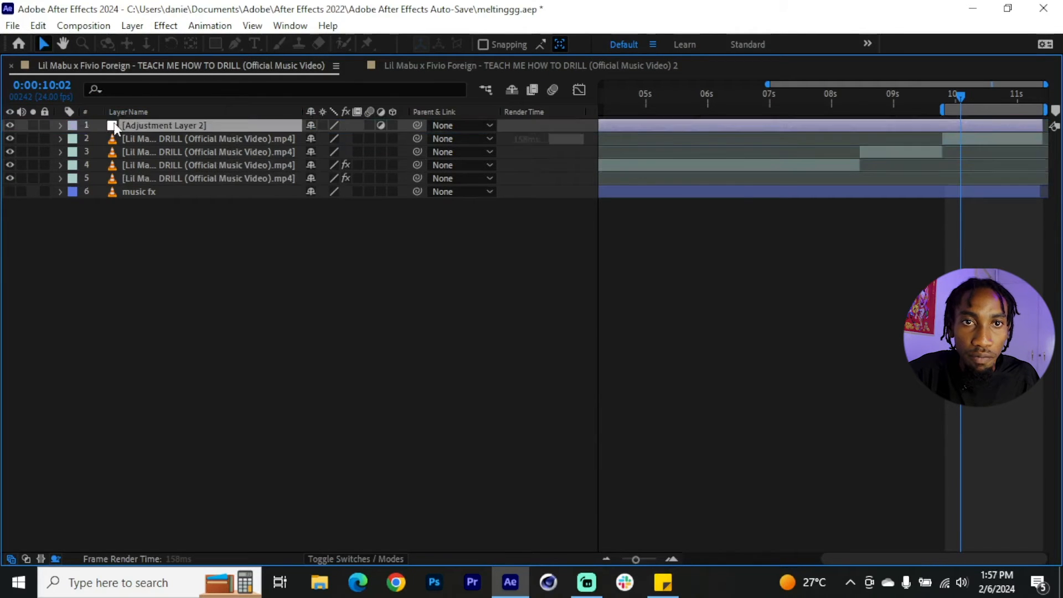
left_click(72, 125)
left_click(144, 239)
key("grave")
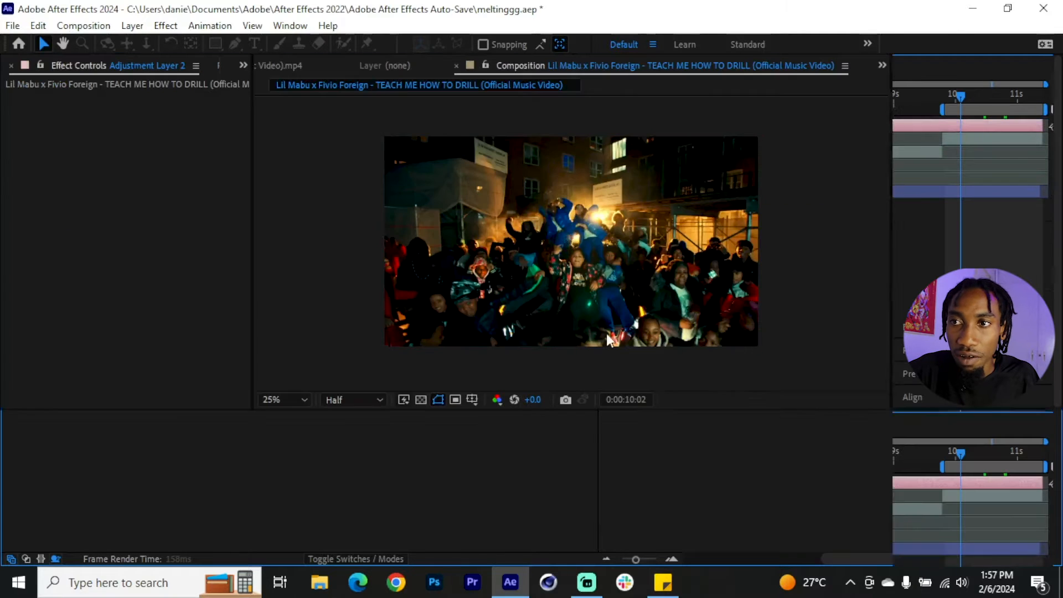
left_click_drag(674, 487, 1001, 479)
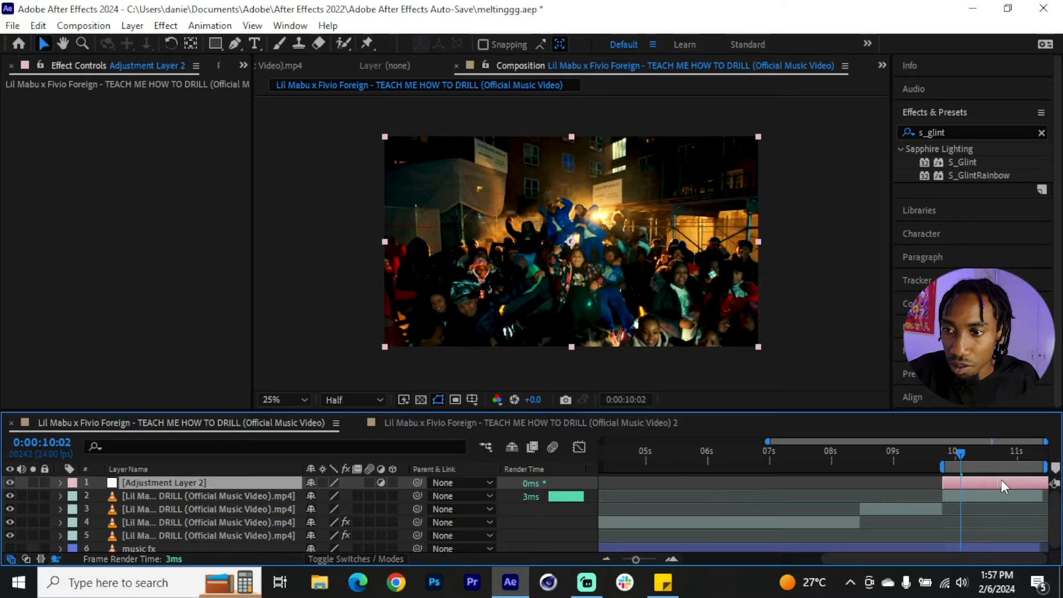
key("space")
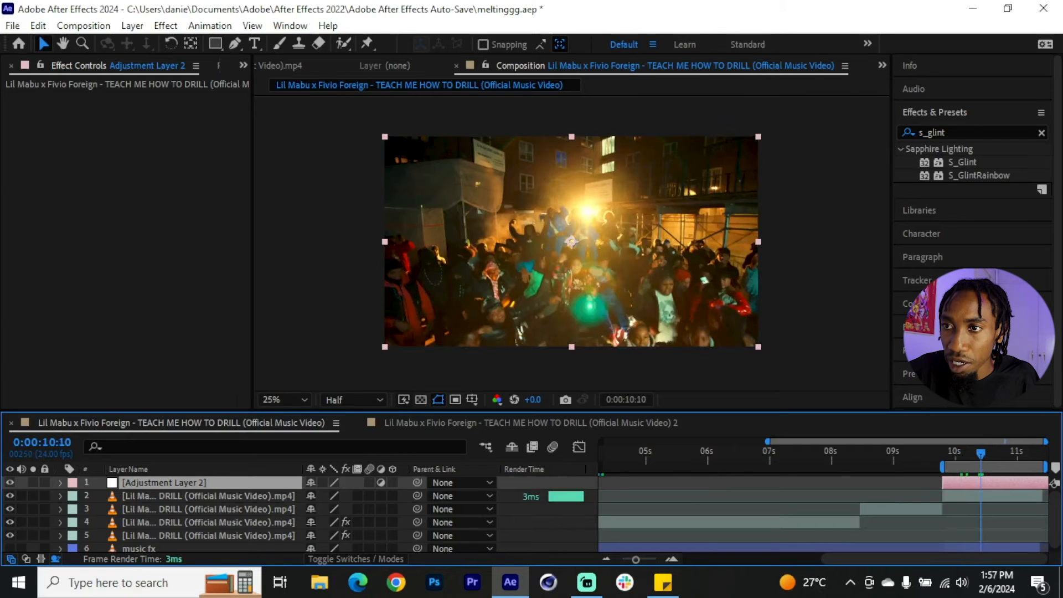
Apply S_Glint to the adjustment layer with Show Size off, Brightness 1.080 and Threshold 0.8900
left_click_drag(941, 166, 994, 481)
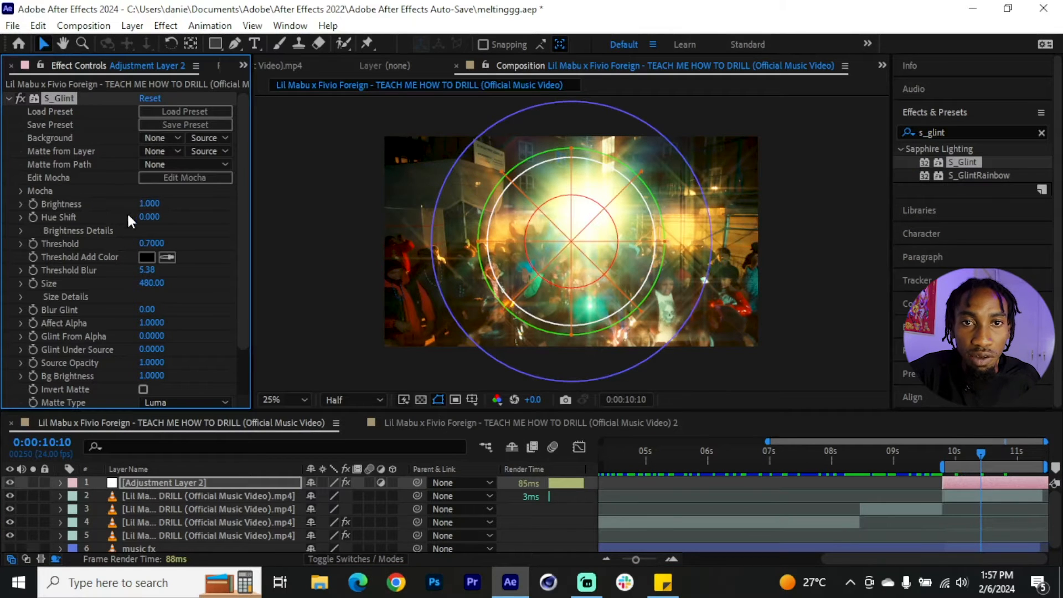
scroll(71, 345, "down", 2)
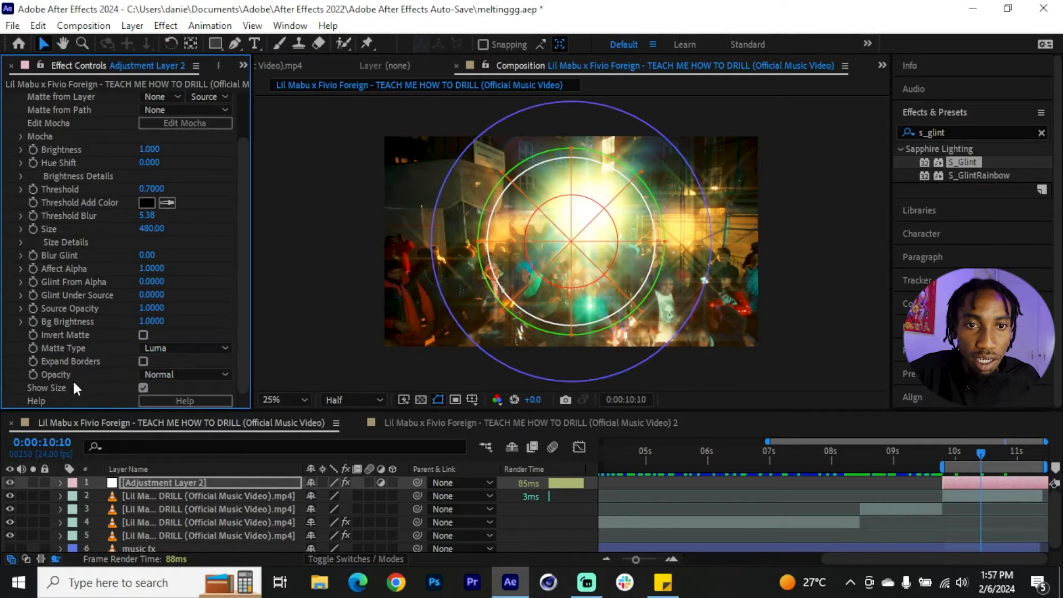
left_click(143, 388)
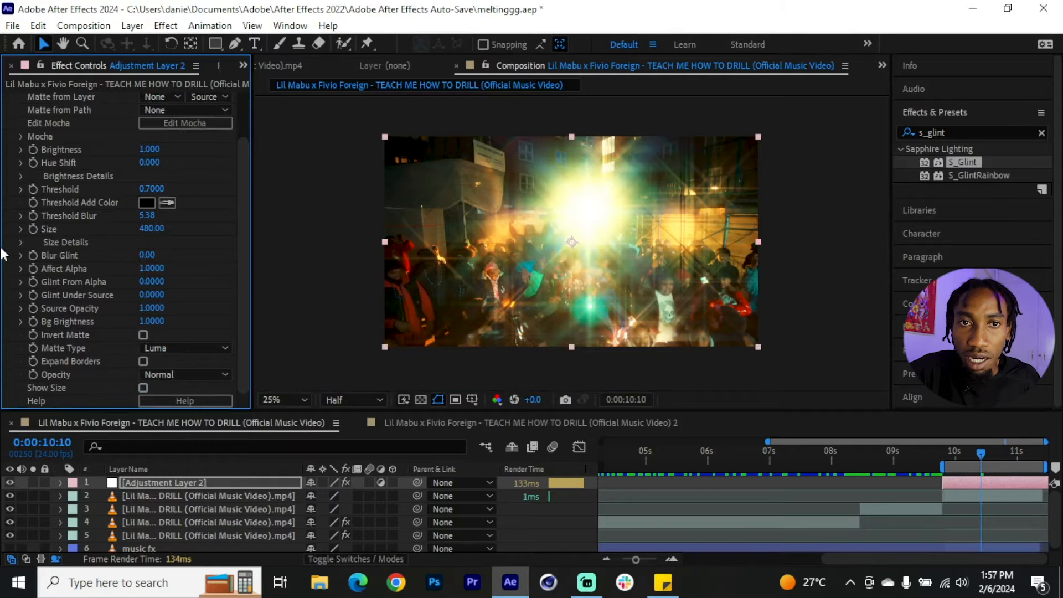
mouse_move(148, 149)
left_mouse_down()
mouse_move(177, 151)
mouse_move(155, 150)
left_mouse_up()
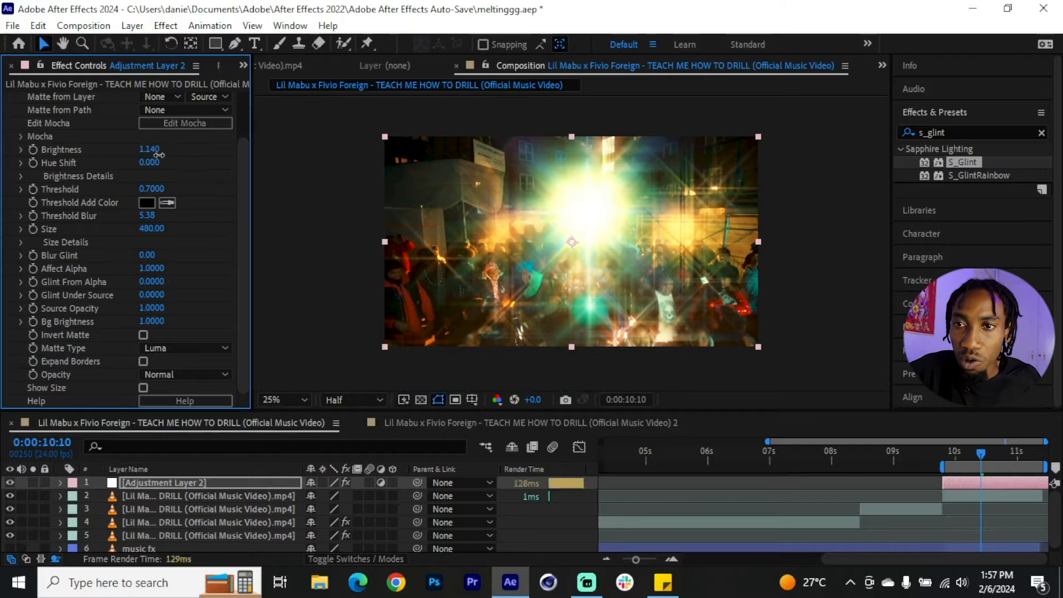
left_click_drag(145, 189, 171, 191)
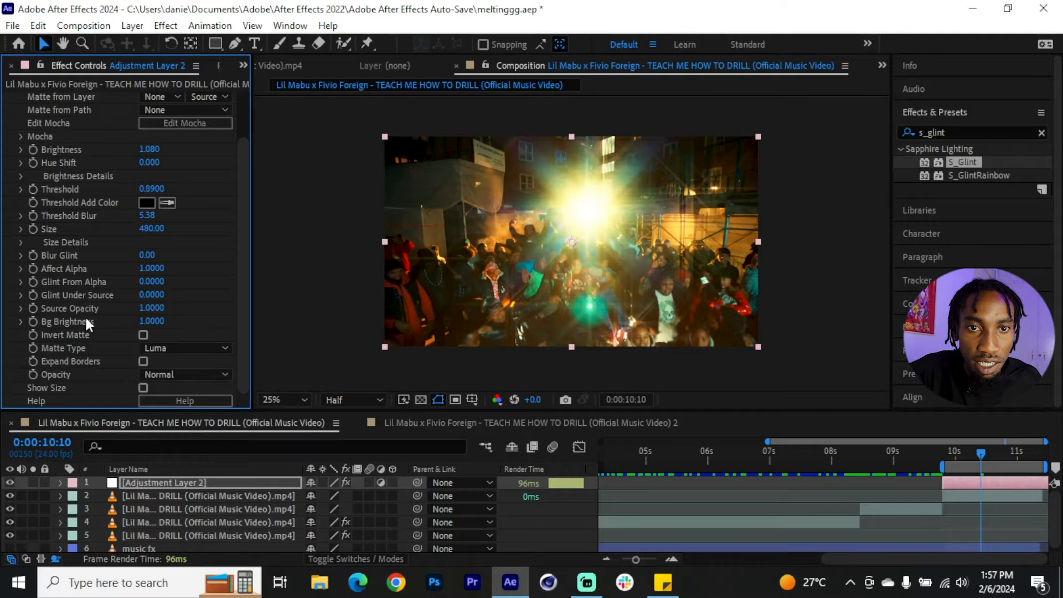
Try a Blur Glint of 84, set it back to 0, and return the playhead to 0:00:10:10
left_click_drag(147, 255, 214, 258)
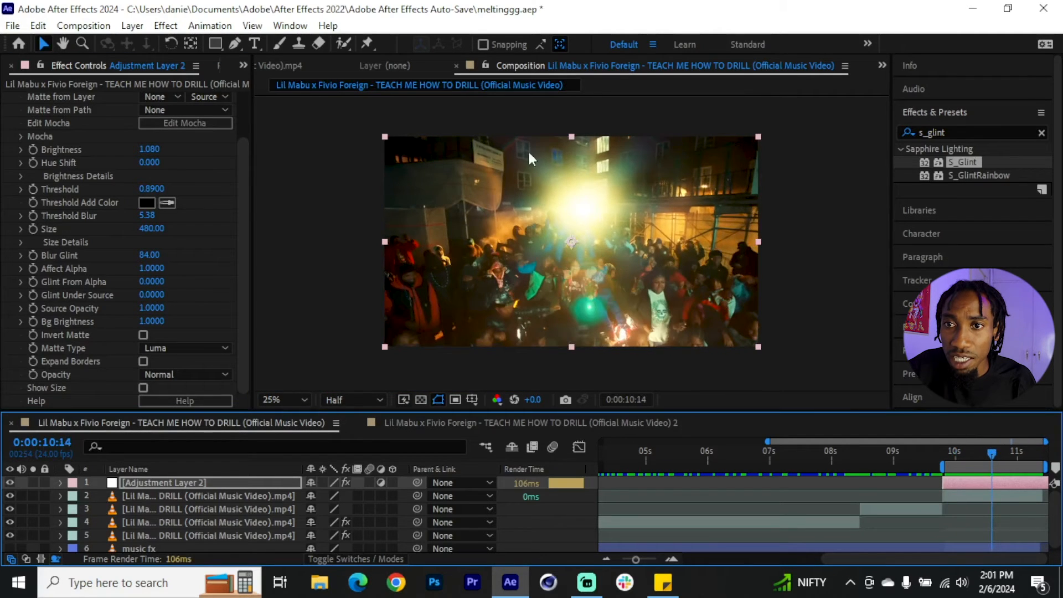
left_click_drag(141, 254, 50, 268)
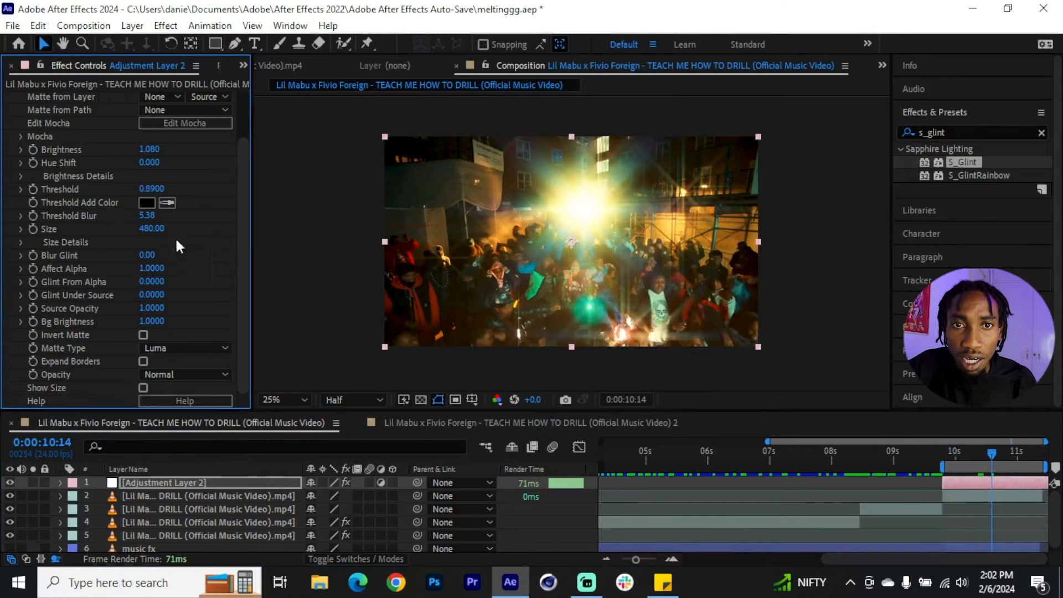
left_click_drag(963, 451, 979, 475)
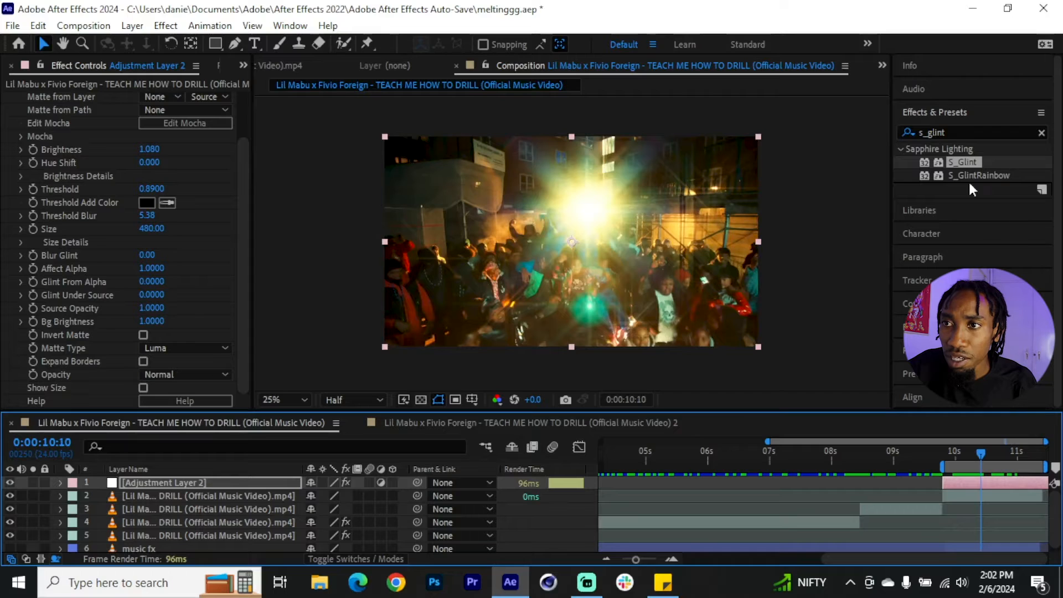
Search the effects for vc c and apply VC Color Vibrance to the adjustment layer
left_click_drag(958, 131, 882, 131)
type("v")
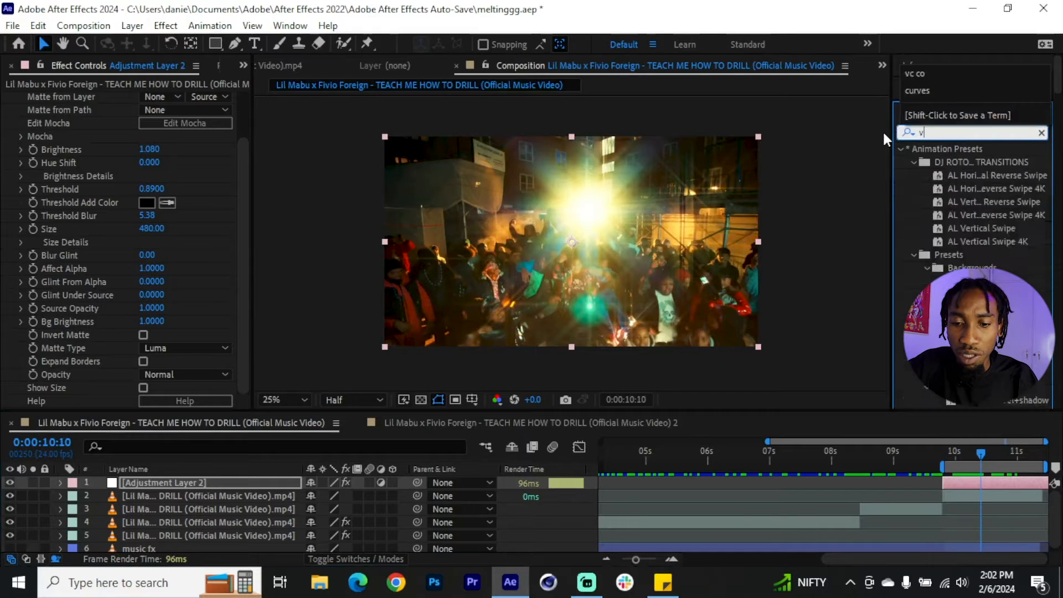
type("c c")
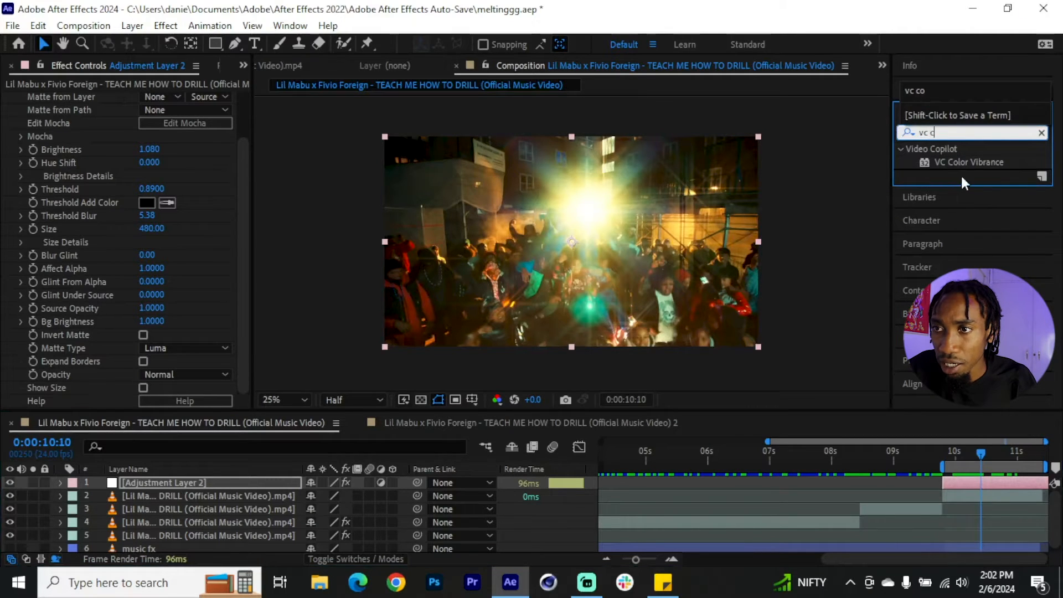
left_click(963, 166)
left_click_drag(1001, 435, 988, 480)
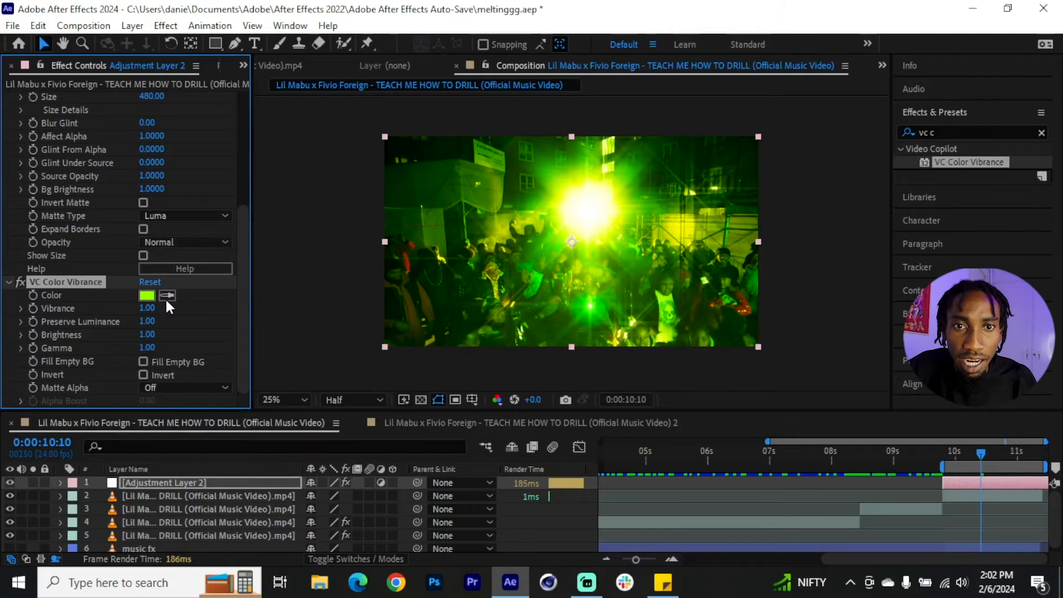
Set the VC Color Vibrance color to the lime green 78FF00
left_click(147, 297)
left_click_drag(291, 252, 278, 367)
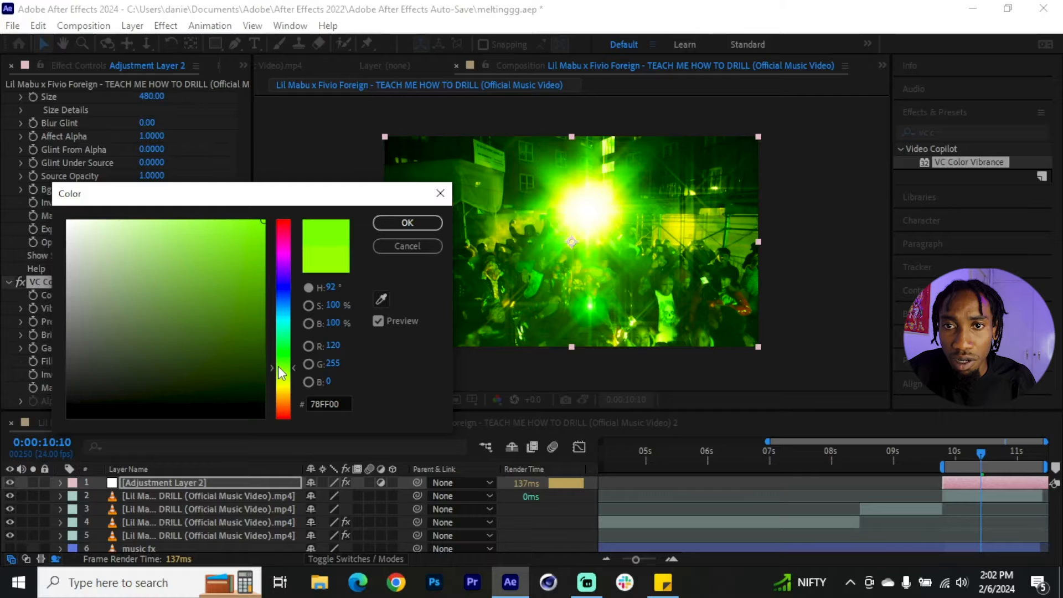
left_click(397, 217)
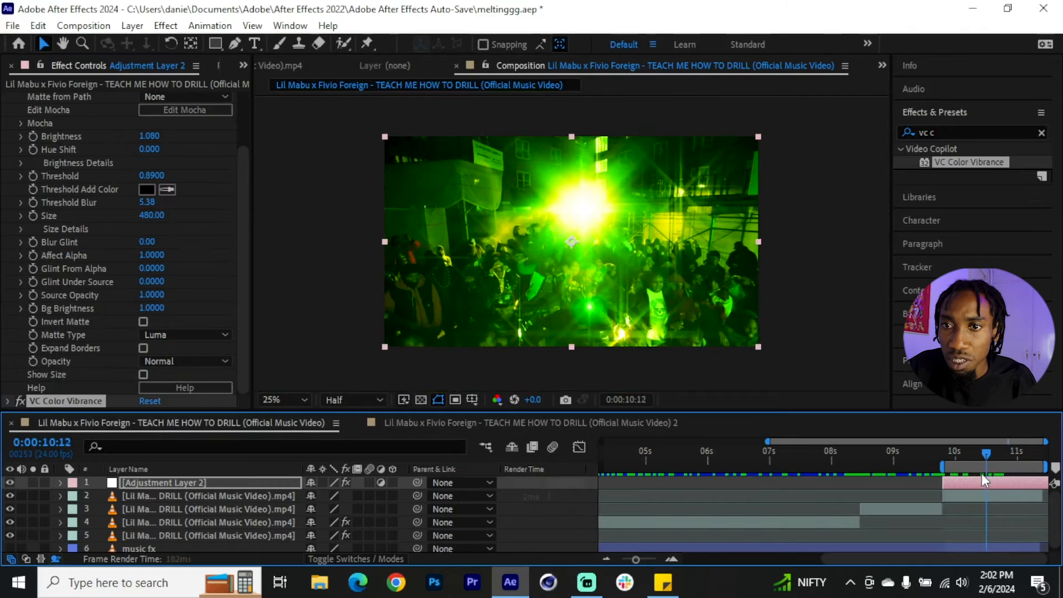
Keyframe the adjustment layer's opacity at 100% at 0:00:10:10 and at 0% slightly earlier
left_click_drag(983, 474, 981, 473)
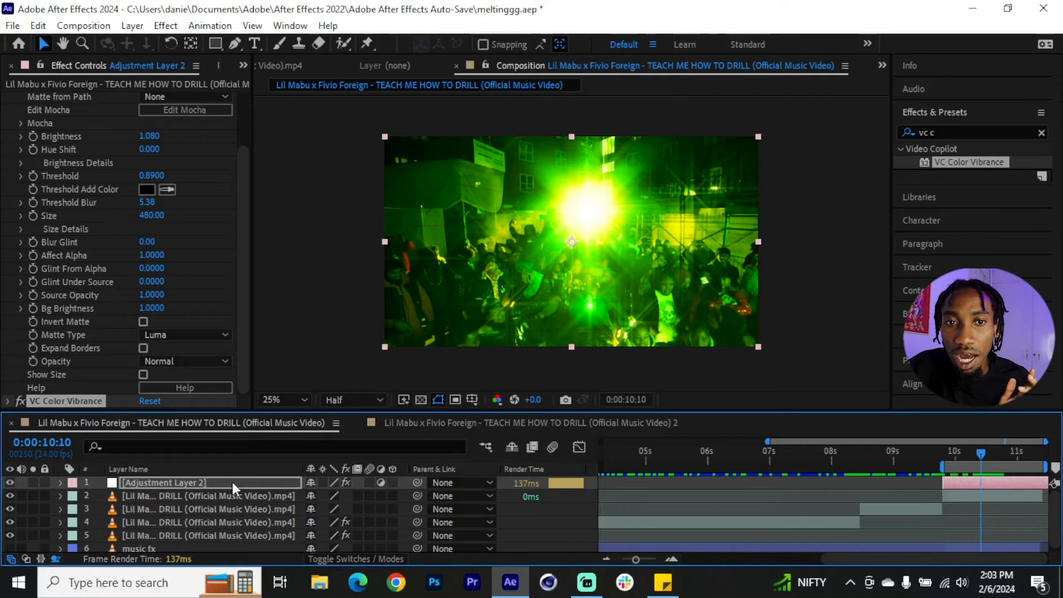
key("alt+shift+t")
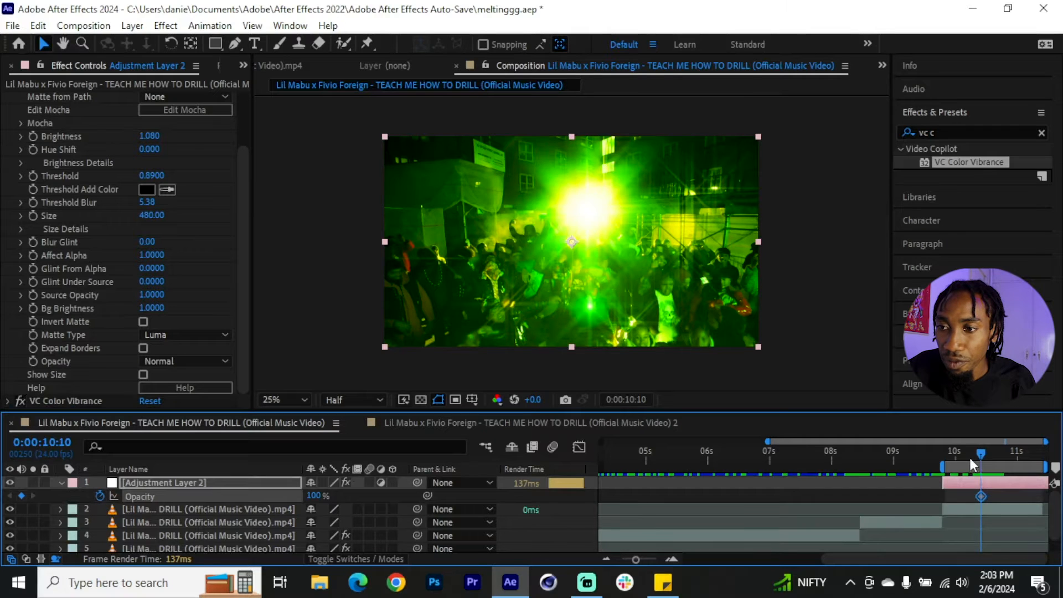
left_click(966, 458)
left_click(313, 495)
type("0")
key("Return")
Move the 0% and 100% opacity keyframes to the adjustment layer's start, and paste two more copies of the pair along the layer
left_click_drag(988, 492, 945, 497)
left_click(975, 467)
left_click_drag(974, 462, 942, 498)
left_click(970, 495)
left_click(946, 496)
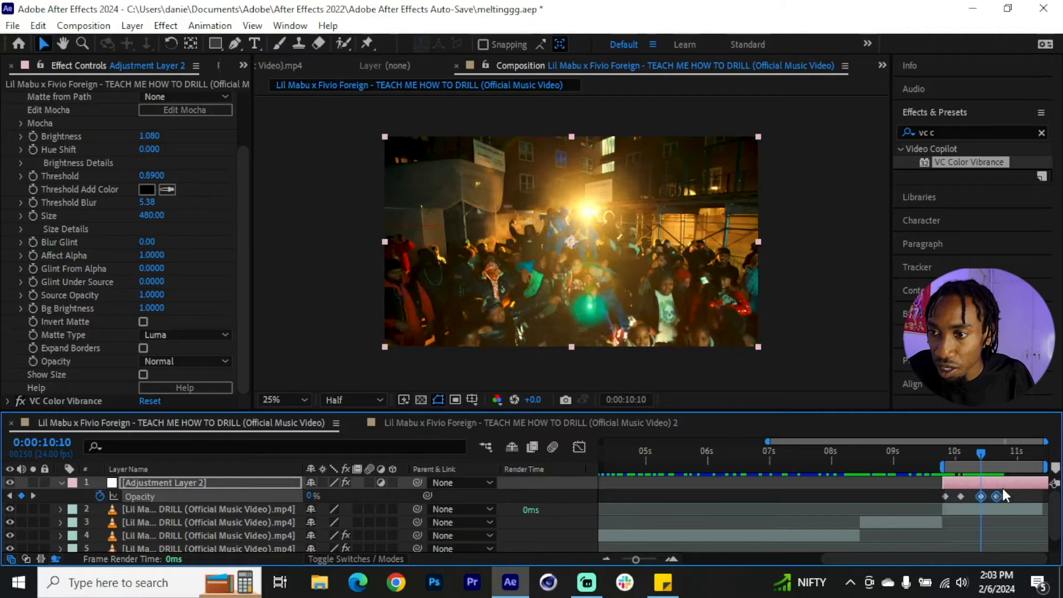
key("ctrl+v")
left_click(1004, 463)
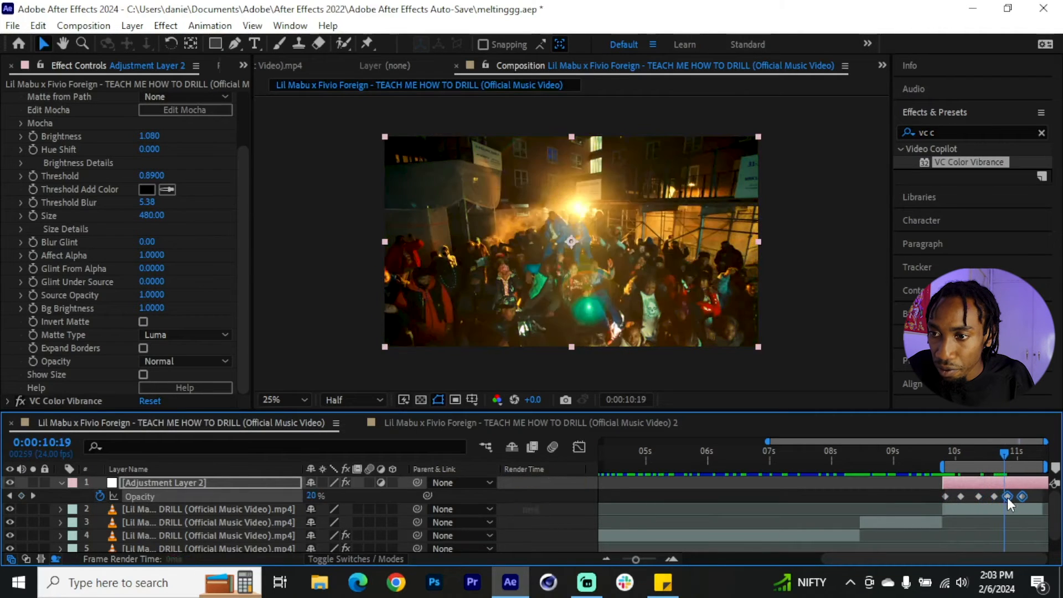
key("ctrl+v")
left_click(945, 454)
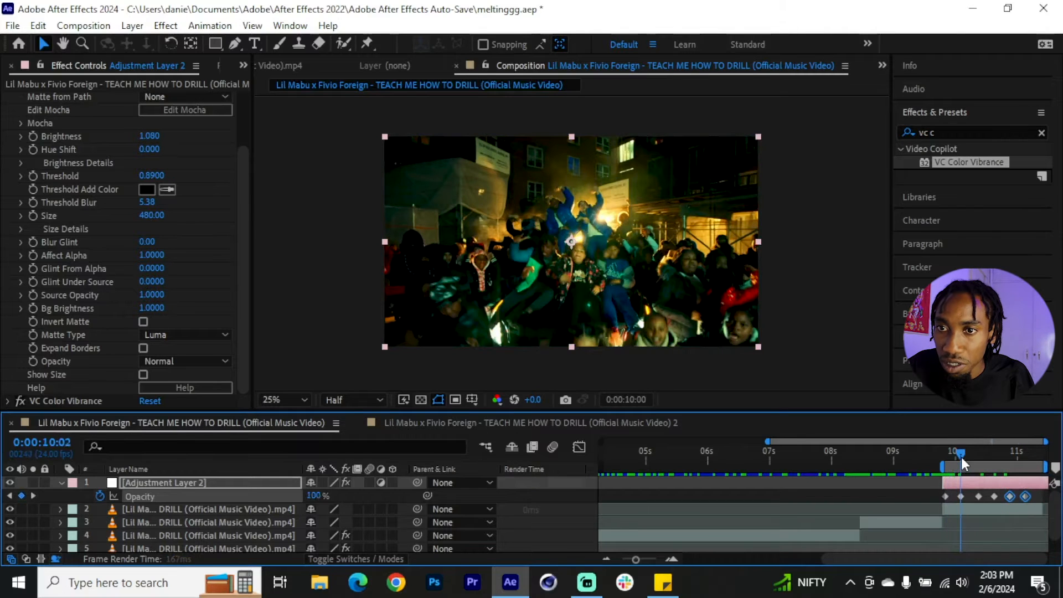
left_click(987, 463)
left_click_drag(989, 466, 1021, 468)
left_click_drag(1028, 463, 1020, 492)
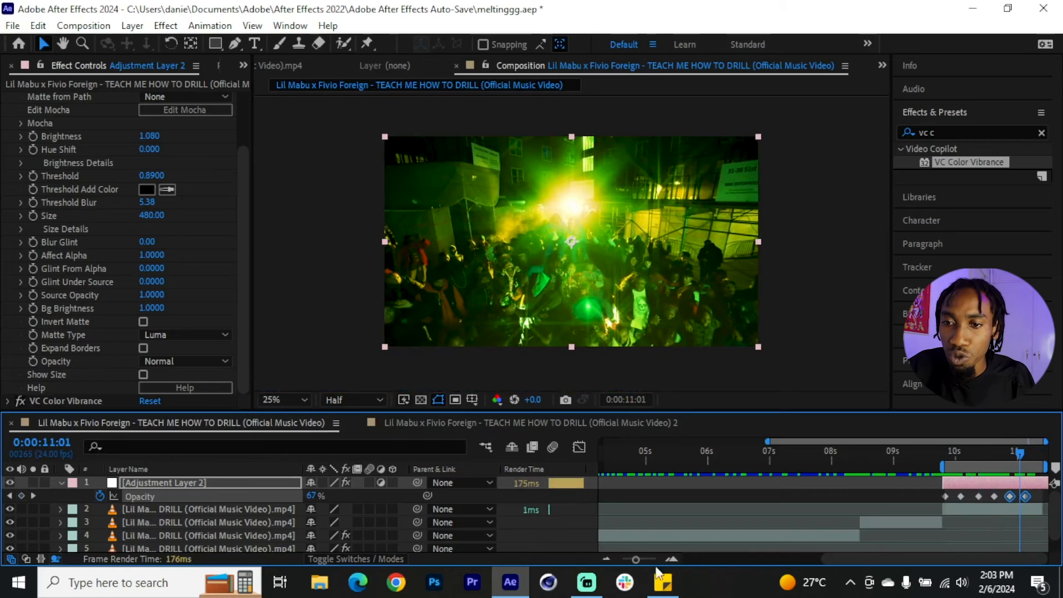
Set the work area to span only the opening clip and preview that clip from 0:00:00:00
left_click_drag(633, 558, 594, 563)
left_click_drag(669, 460, 617, 470)
scroll(663, 493, "down", 1)
left_click_drag(1034, 466, 561, 468)
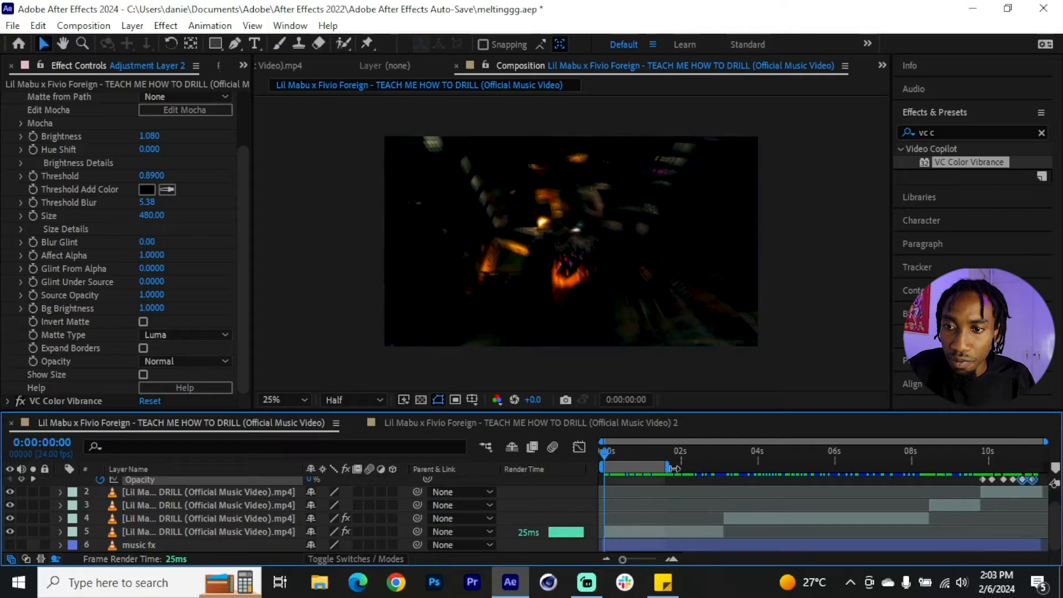
left_click_drag(672, 469, 730, 472)
left_click(683, 532)
key("space")
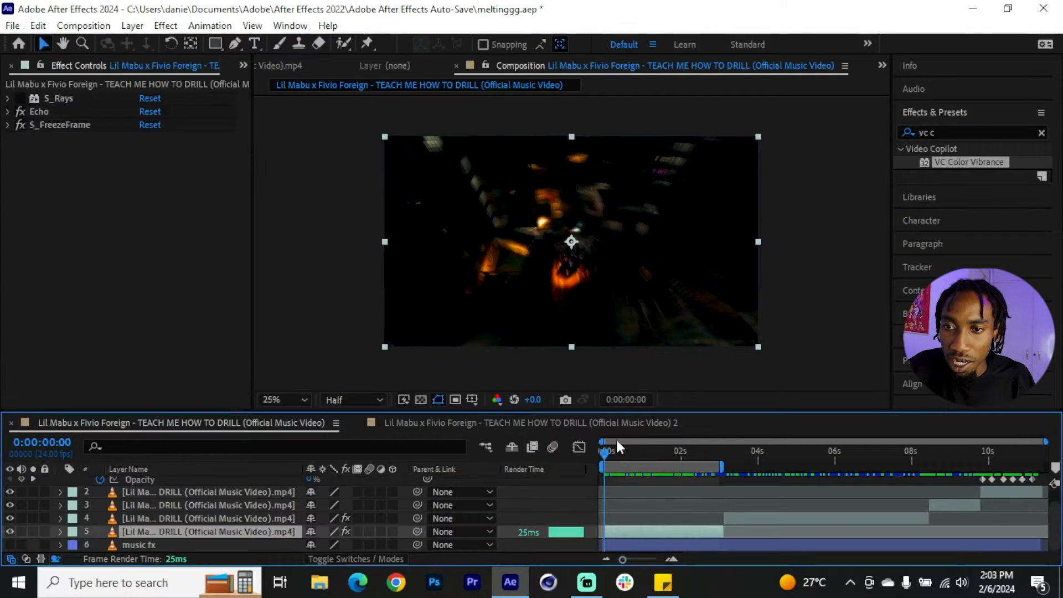
Turn off S_FreezeFrame and Echo on the opening clip and apply S_Glow to it
left_click(21, 125)
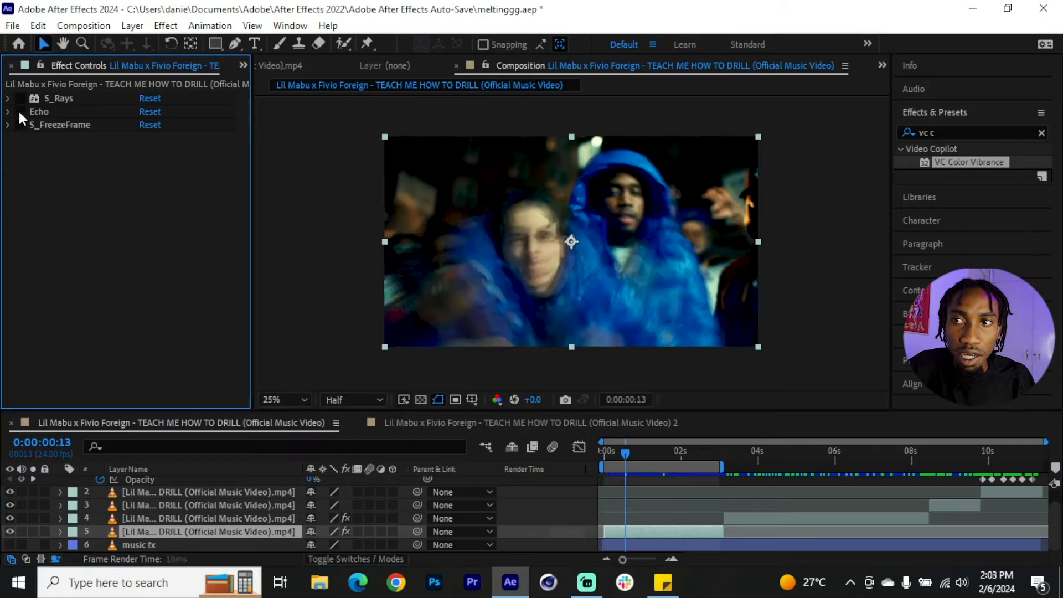
left_click(20, 112)
left_click_drag(959, 132, 892, 139)
type("s_glow")
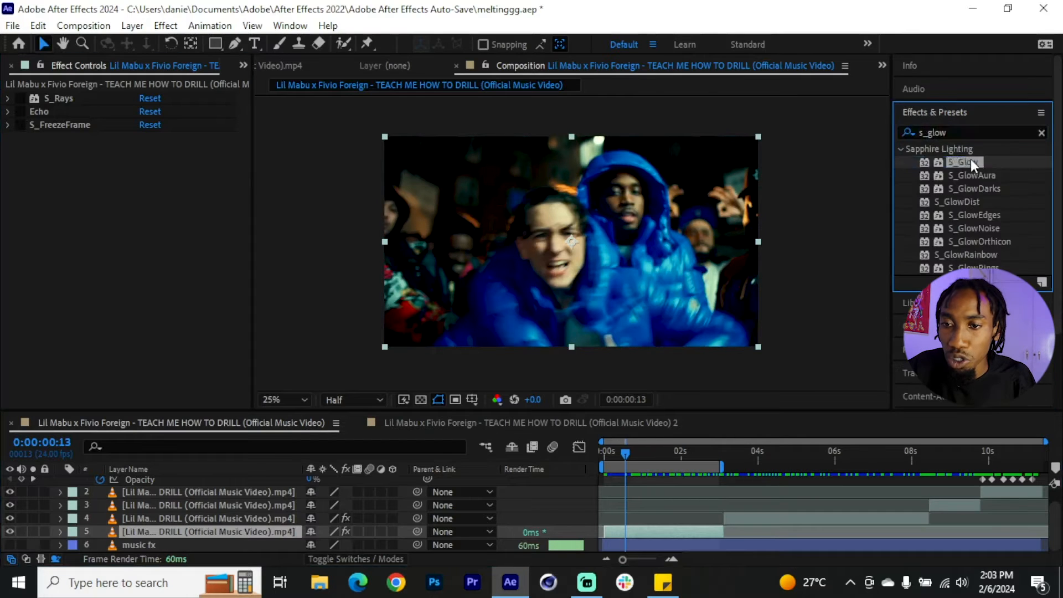
left_click_drag(968, 162, 657, 529)
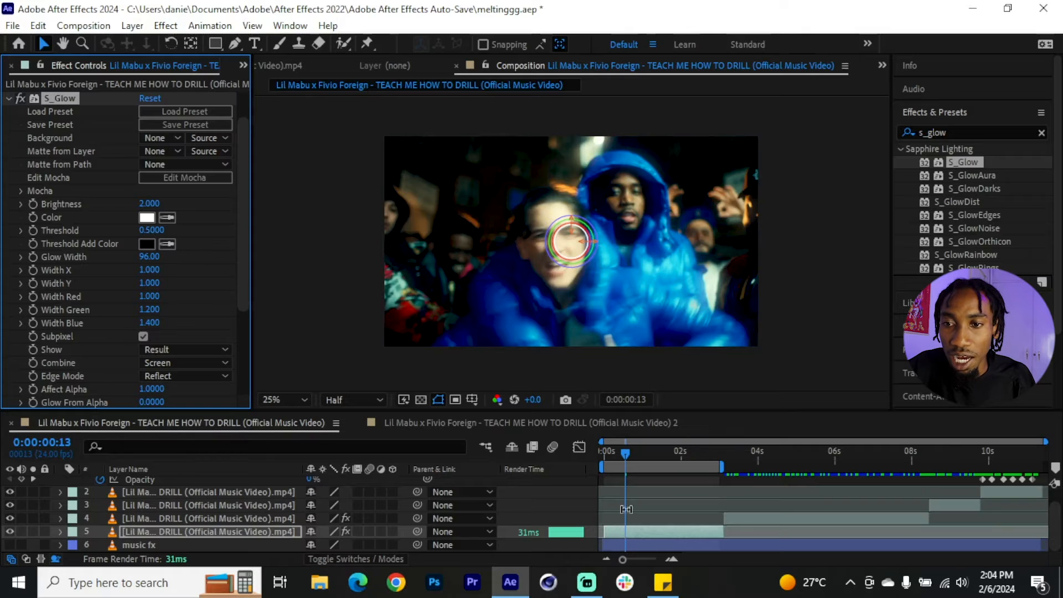
left_click_drag(629, 467, 654, 468)
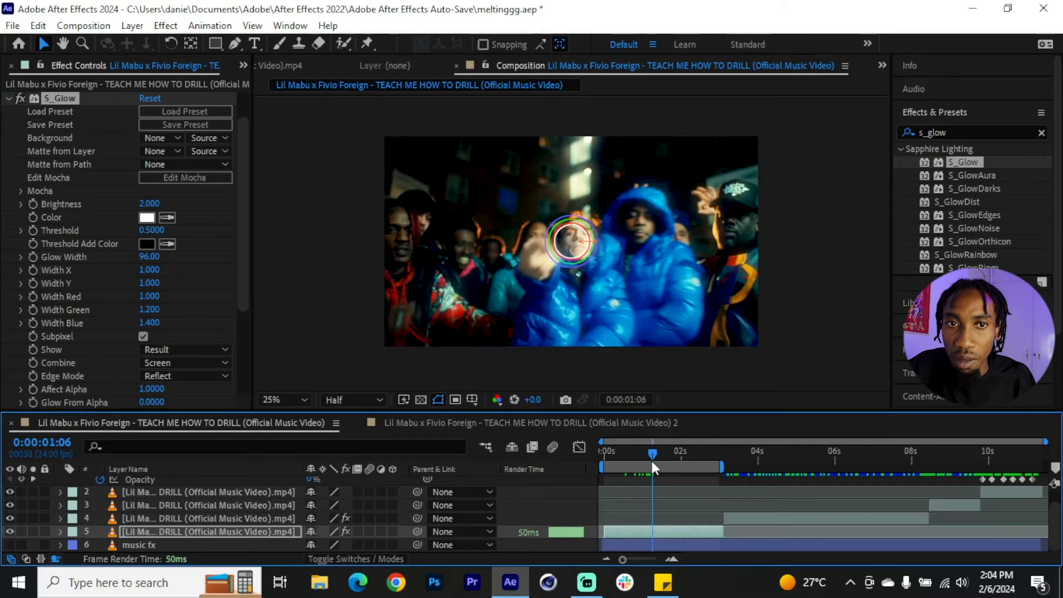
Set S_Glow's Width X to 1.720, Width Y to 1.550 and Brightness to about 2.83
left_click(21, 230)
left_click_drag(616, 456, 645, 478)
left_click(20, 212)
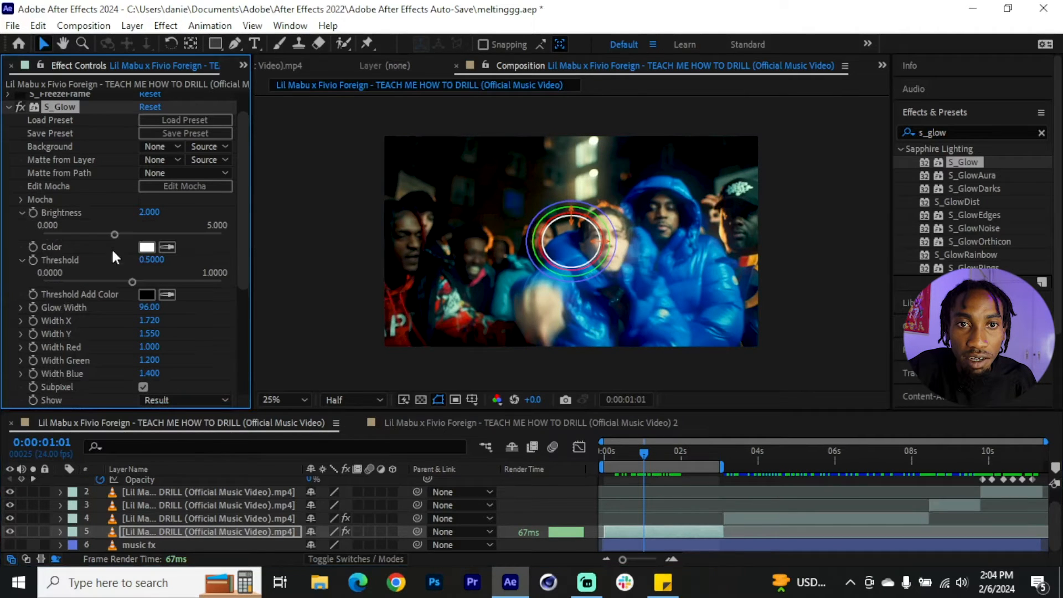
left_click(144, 235)
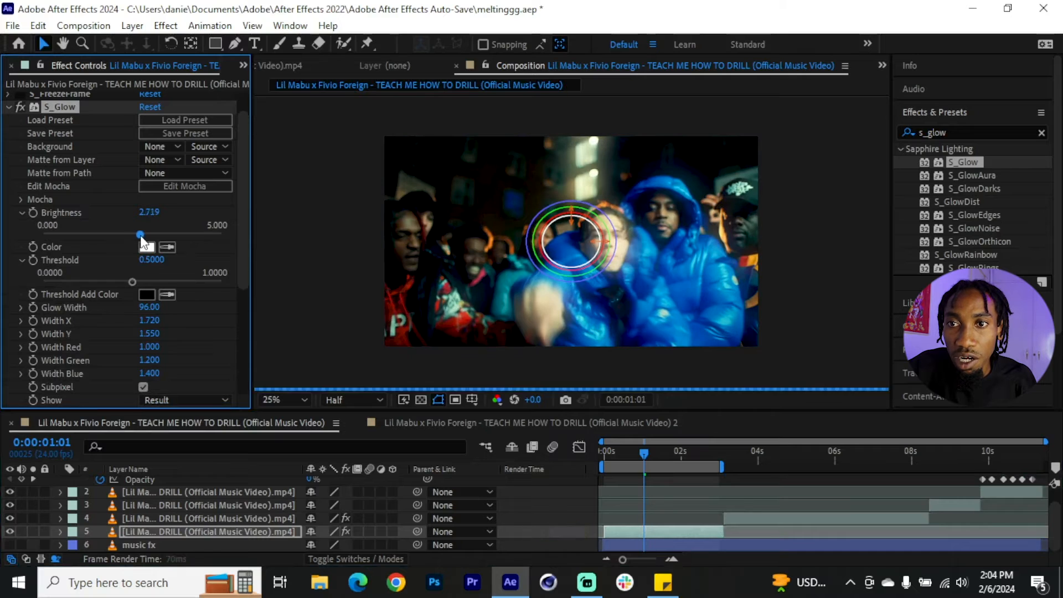
left_click_drag(616, 453, 644, 459)
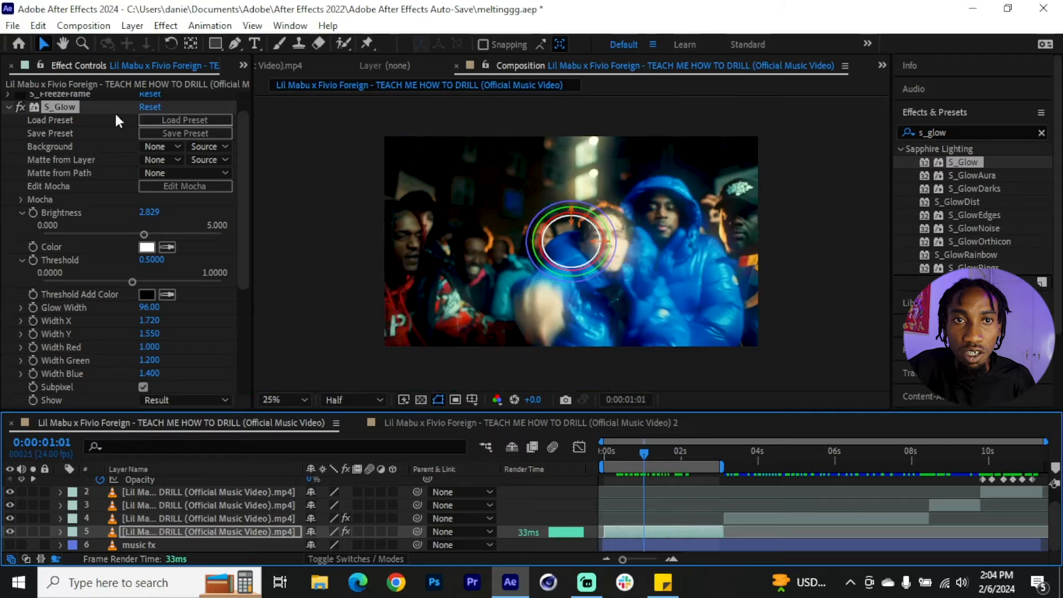
left_click(8, 108)
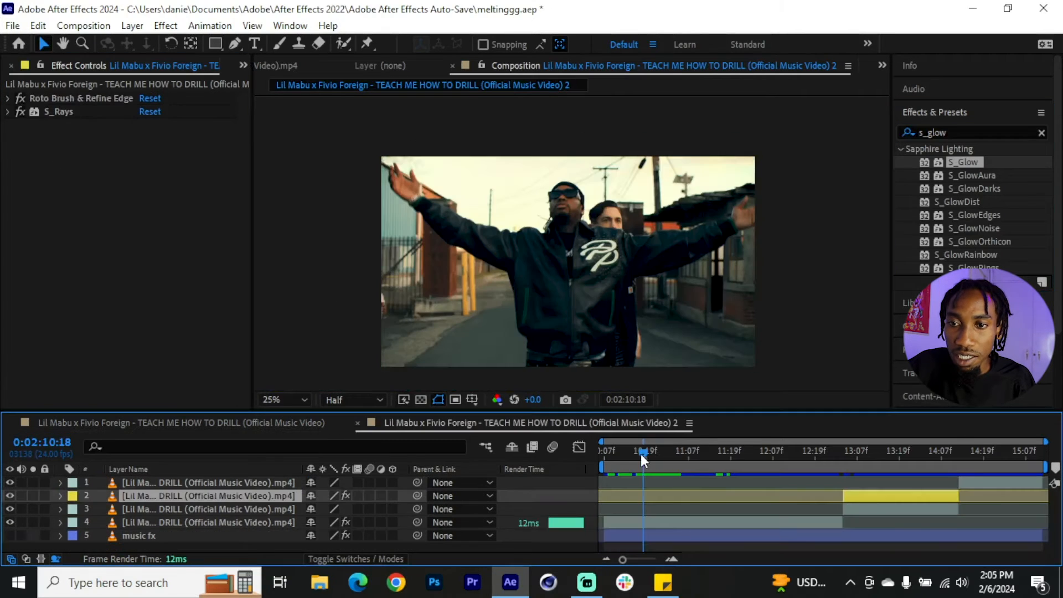
In the second composition, search the effects for s_shake and apply S_Shake to the clip on layer 4
left_click_drag(641, 454, 700, 457)
left_click(953, 132)
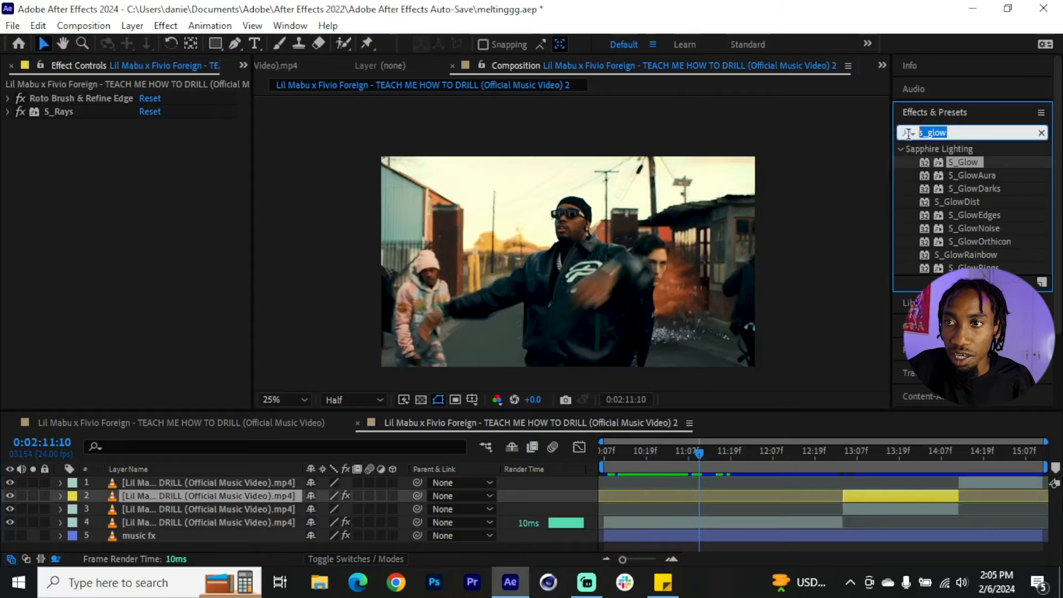
key("BackSpace")
key("BackSpace")
key("BackSpace")
key("BackSpace")
type("shake")
left_click_drag(966, 161, 660, 527)
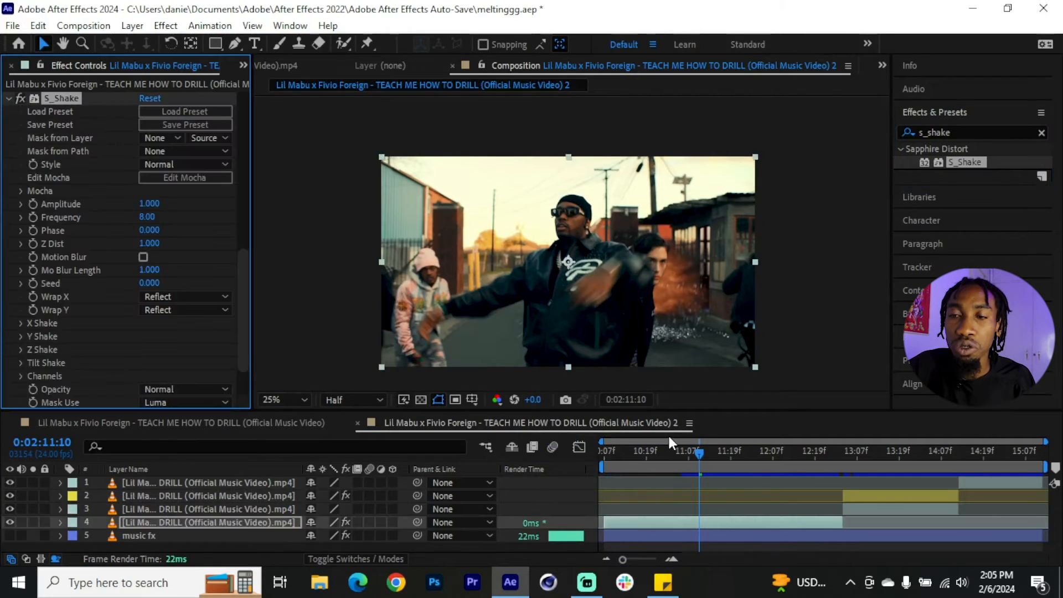
Preview the default S_Shake on the clip and expand its Amplitude and Frequency settings
mouse_move(629, 462)
left_mouse_down()
mouse_move(620, 461)
mouse_move(631, 460)
left_mouse_up()
left_click_drag(241, 275, 243, 281)
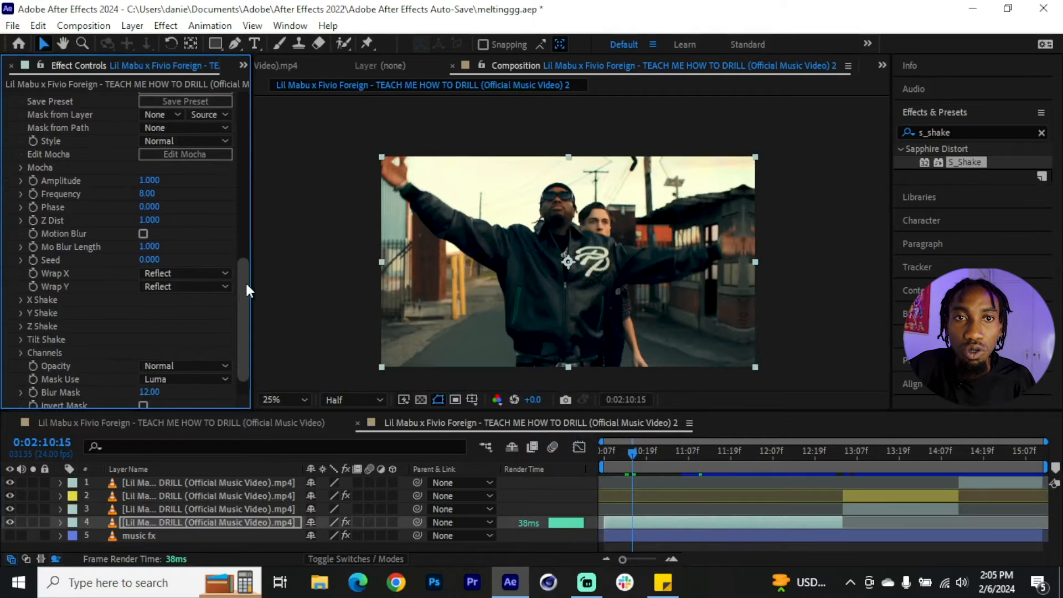
left_click_drag(642, 457, 681, 460)
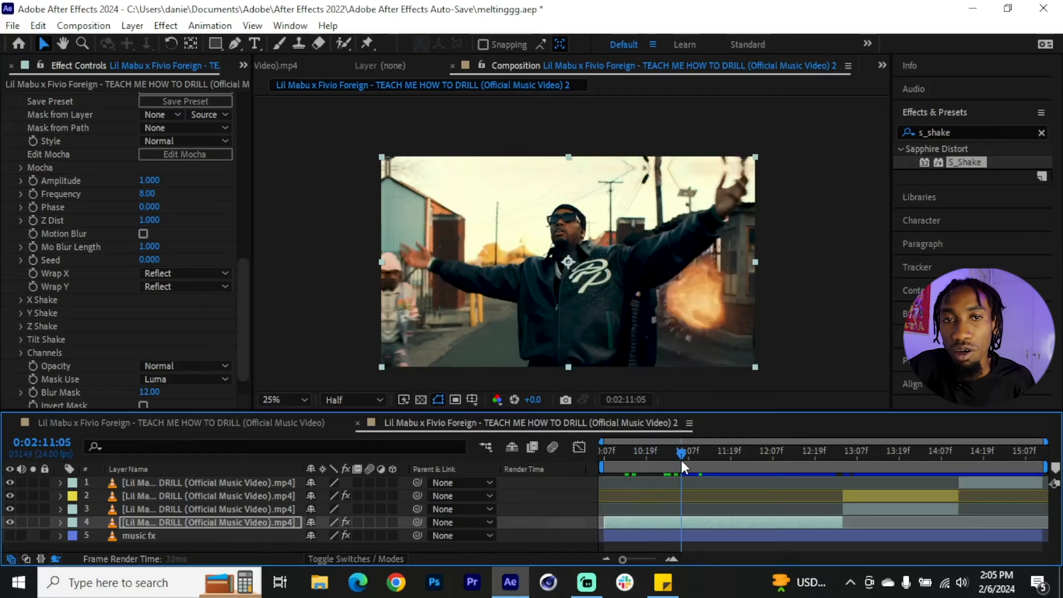
left_click(20, 181)
left_click(20, 215)
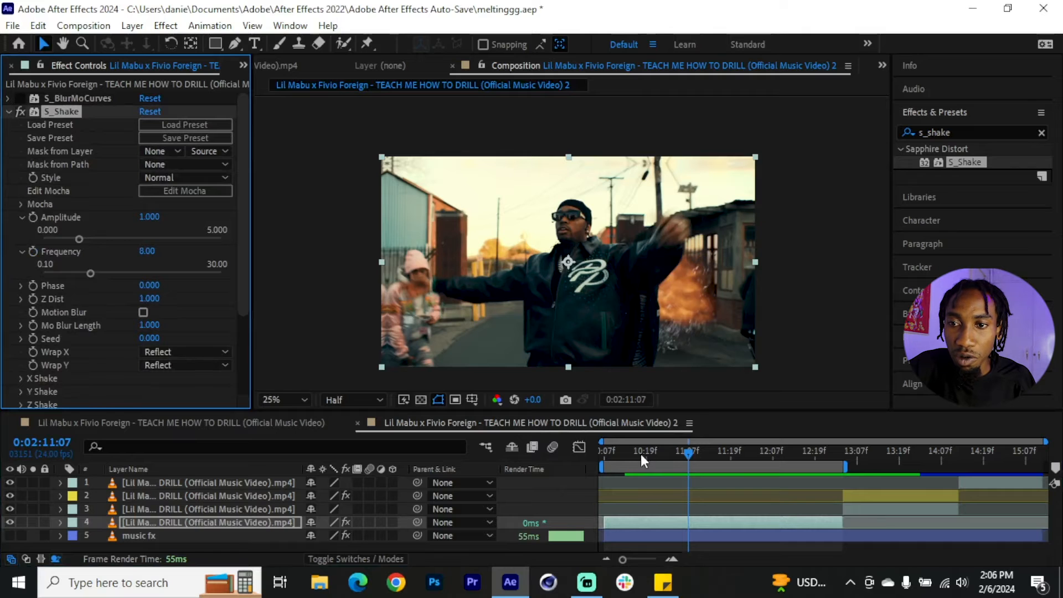
left_click(635, 457)
key("space")
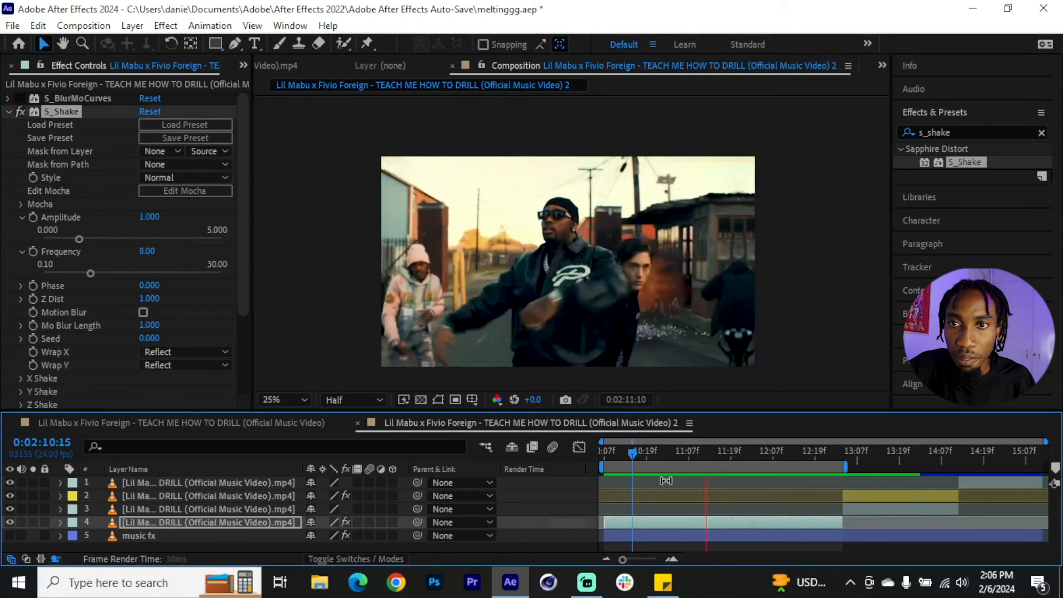
left_click(662, 452)
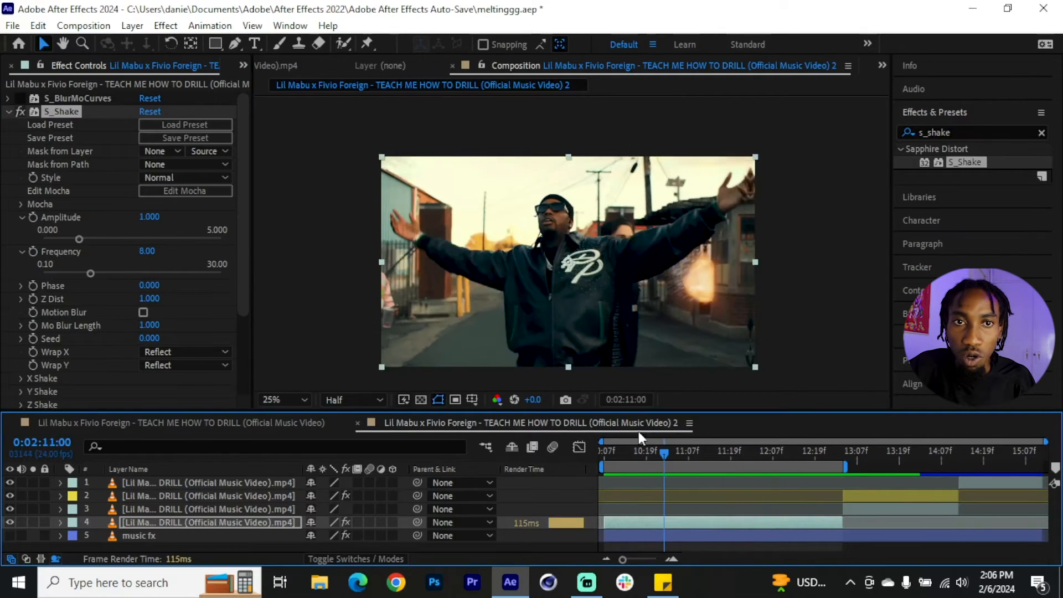
Try an S_Shake Amplitude of 1.645 and preview the clip from 0:02:10:10
left_click_drag(81, 237, 104, 238)
left_click(616, 453)
key("space")
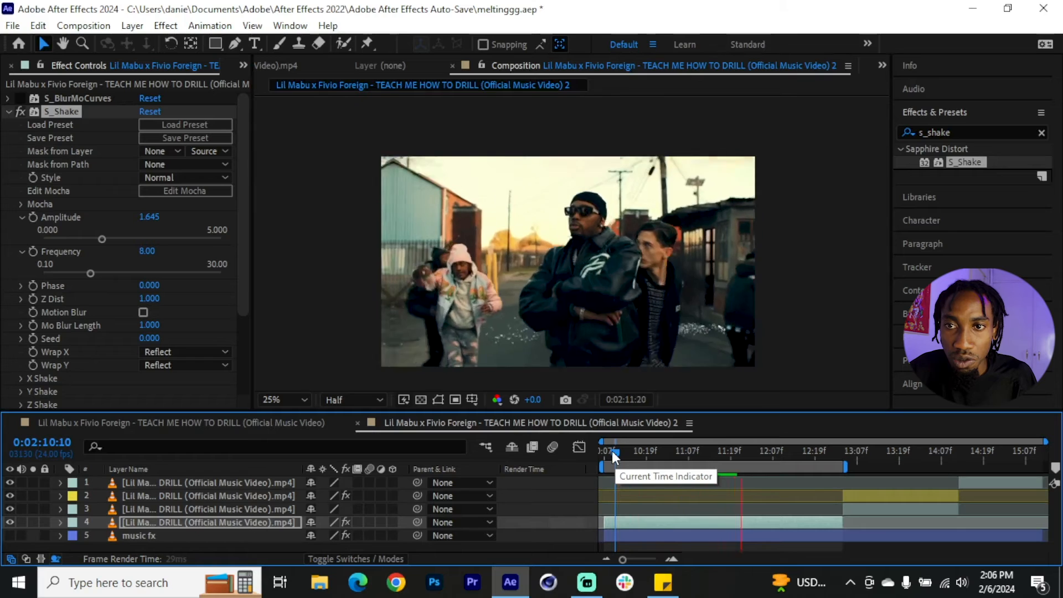
key("space")
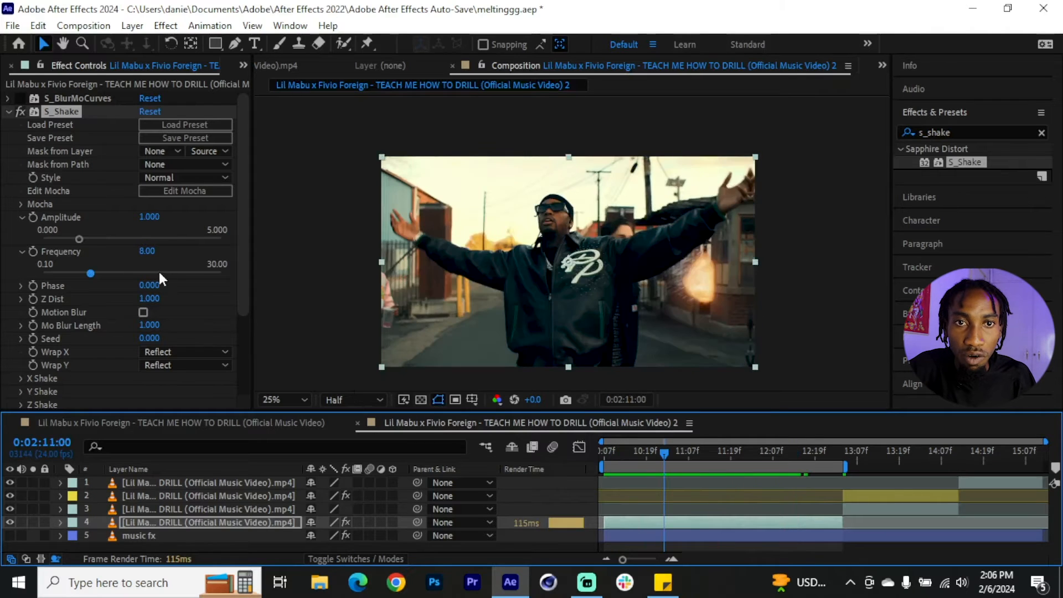
Set the S_Shake Frequency to 4.69 and preview the clip from its start
left_click_drag(88, 273, 64, 272)
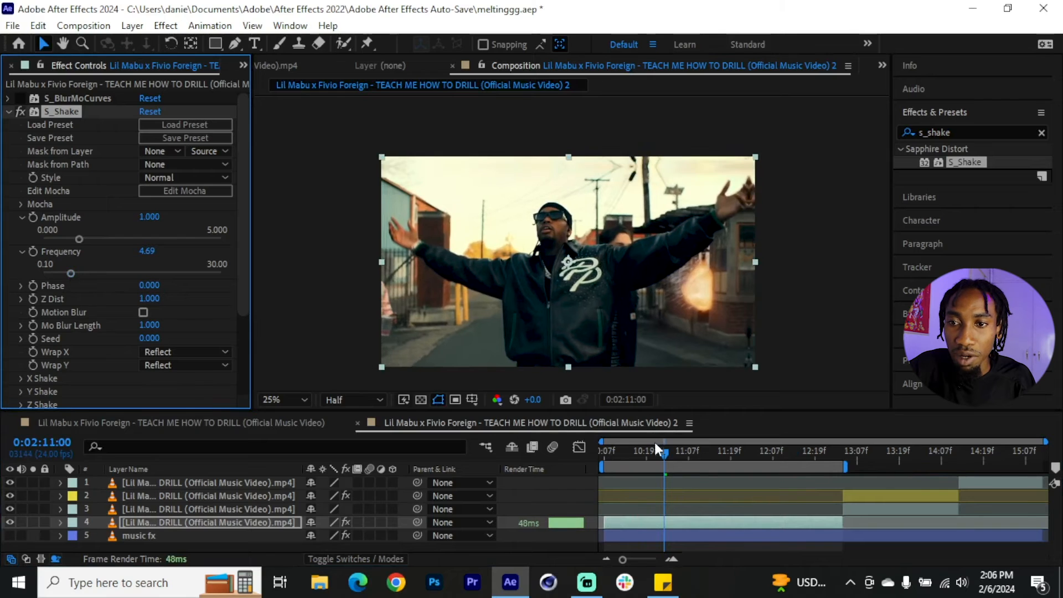
left_click(617, 451)
key("space")
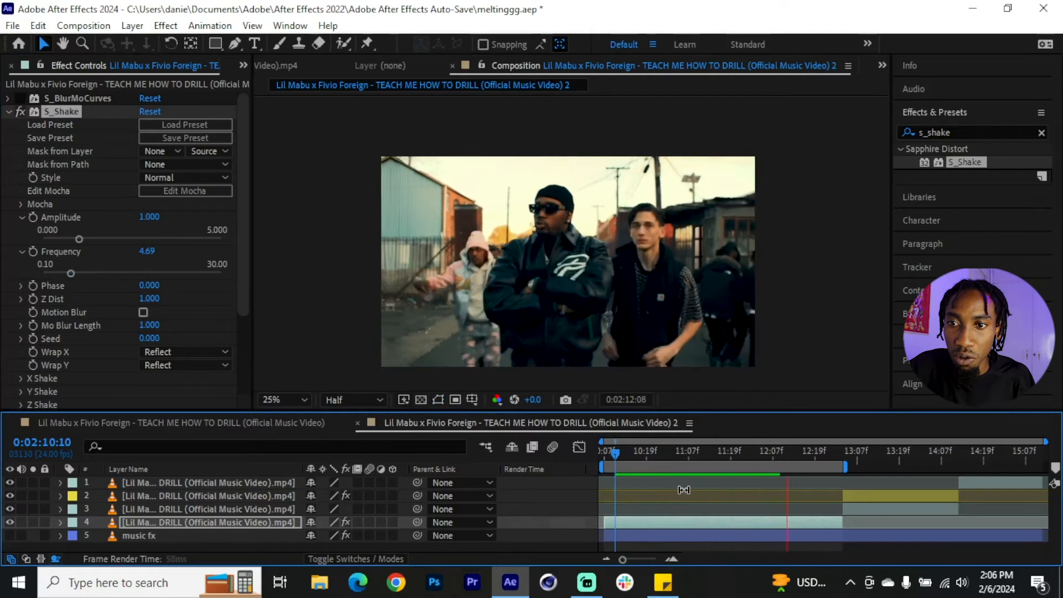
left_click(610, 454)
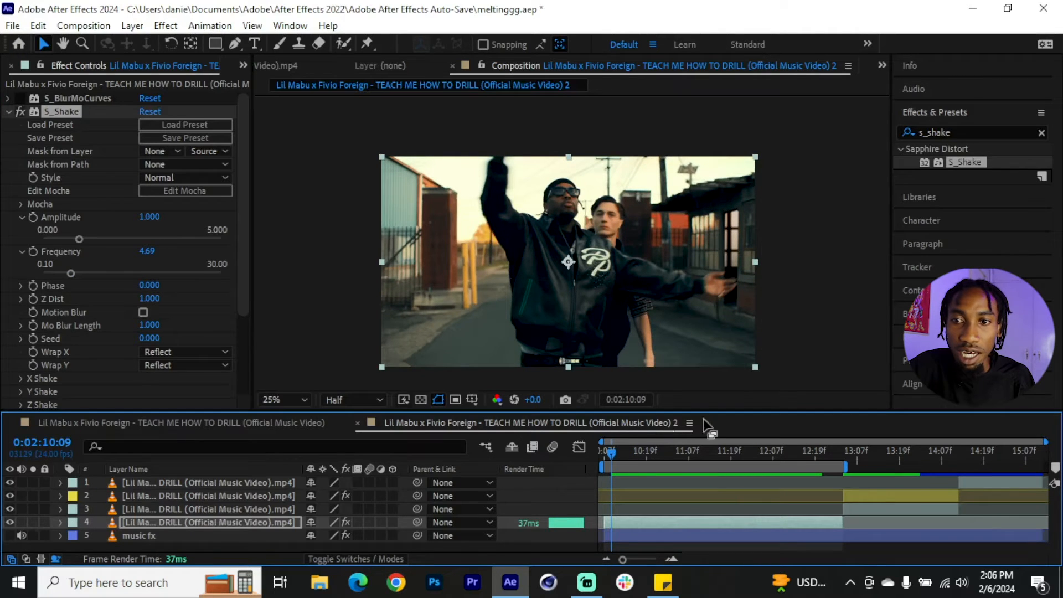
left_click(604, 454)
key("space")
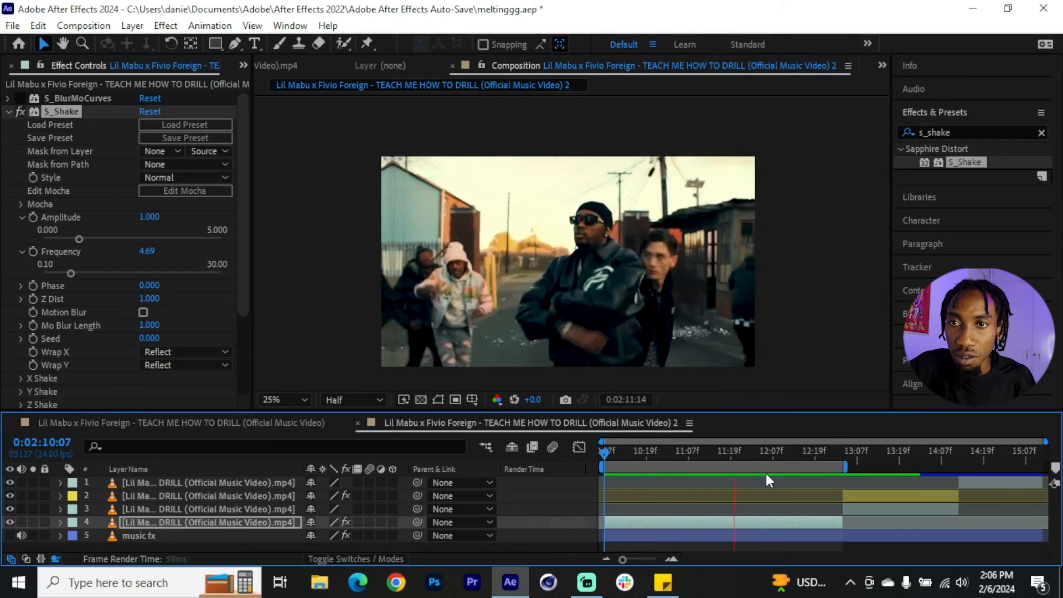
Preview the keyframed shake from 0:02:10:14, go to 0:02:11:02 and turn off S_Shake
left_click(629, 456)
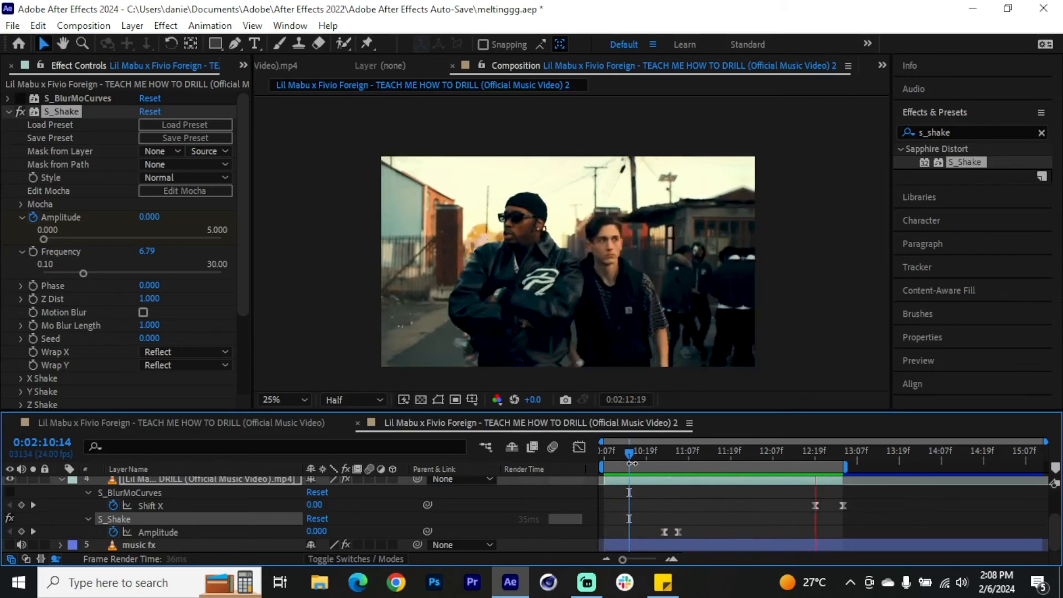
key("space")
left_click(671, 454)
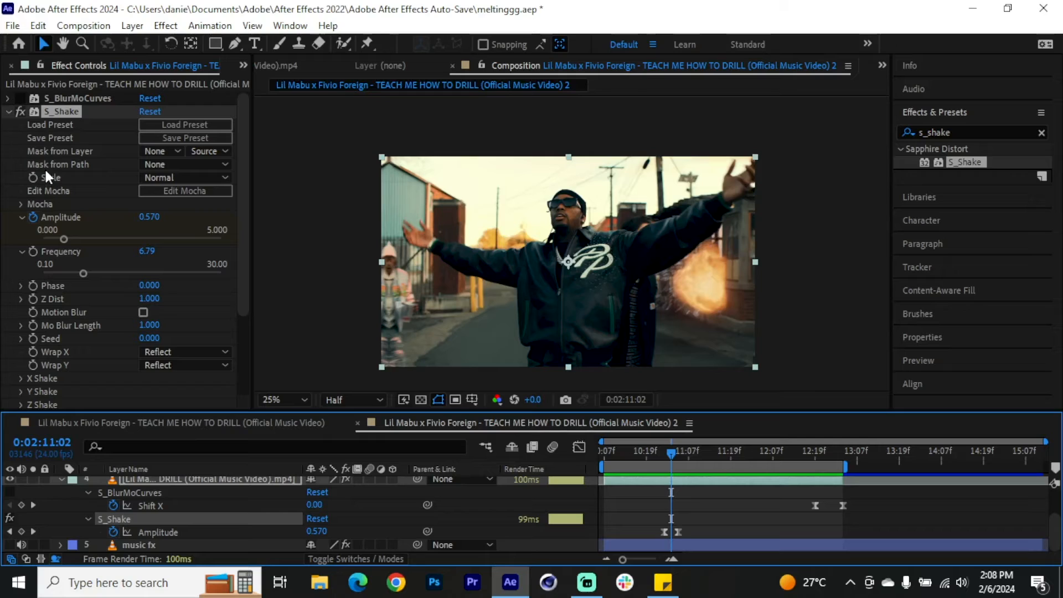
left_click(7, 111)
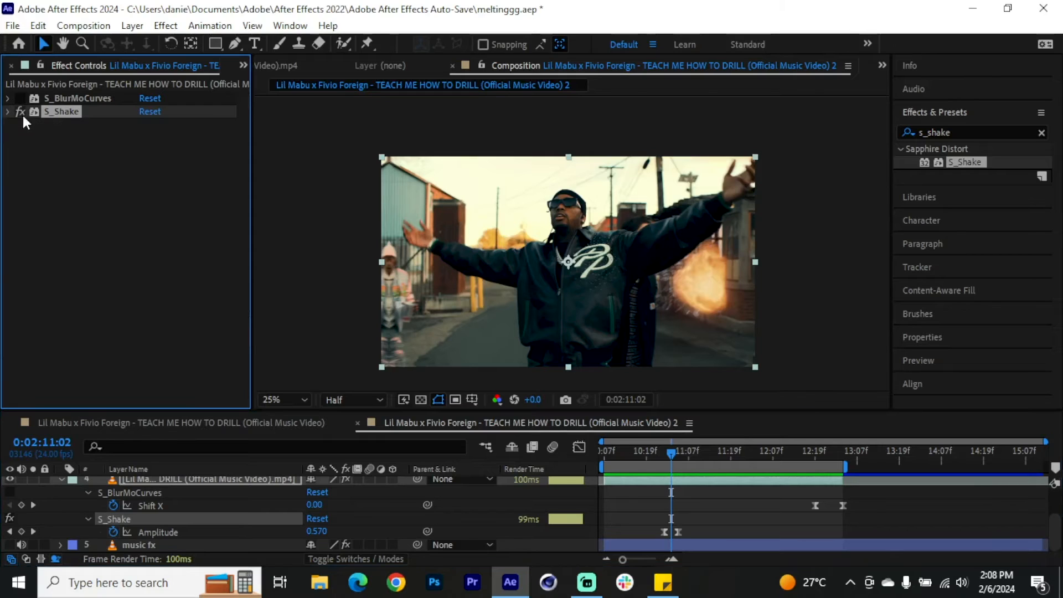
left_click(25, 112)
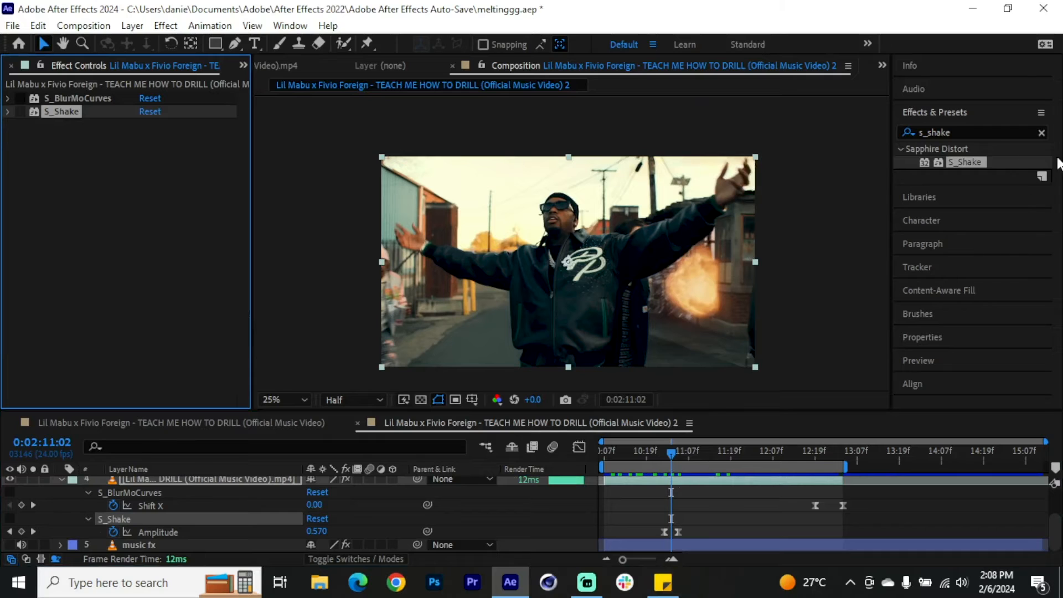
Search the effects for s_blurmo, apply S_BlurMoCurves to the layer 3 and layer 4 clips, and go to 0:02:12:10 with layer 4 selected
left_click_drag(954, 132, 928, 132)
type("blurmo")
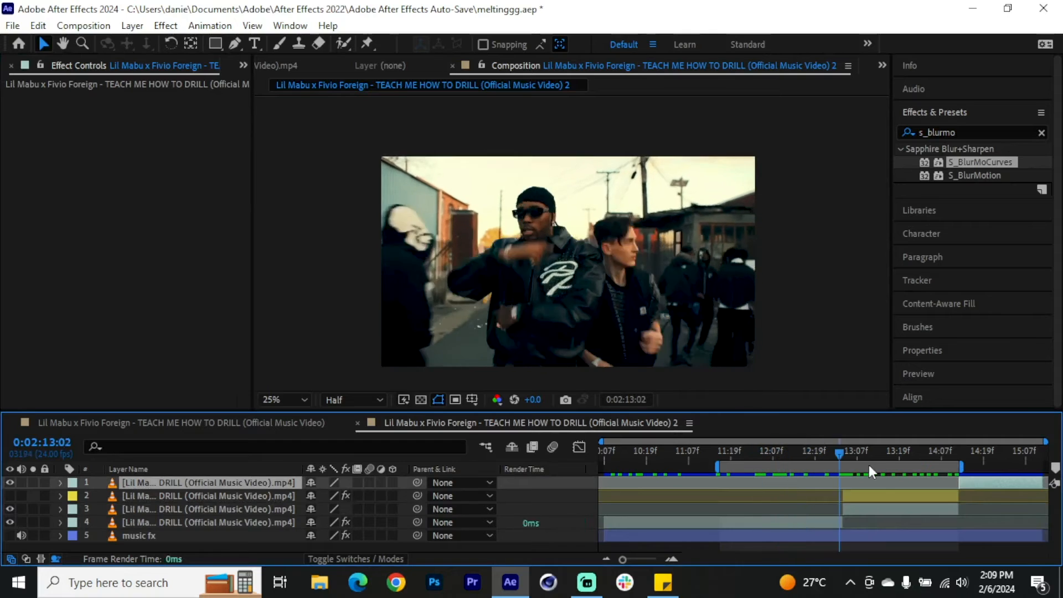
left_click_drag(869, 464, 816, 470)
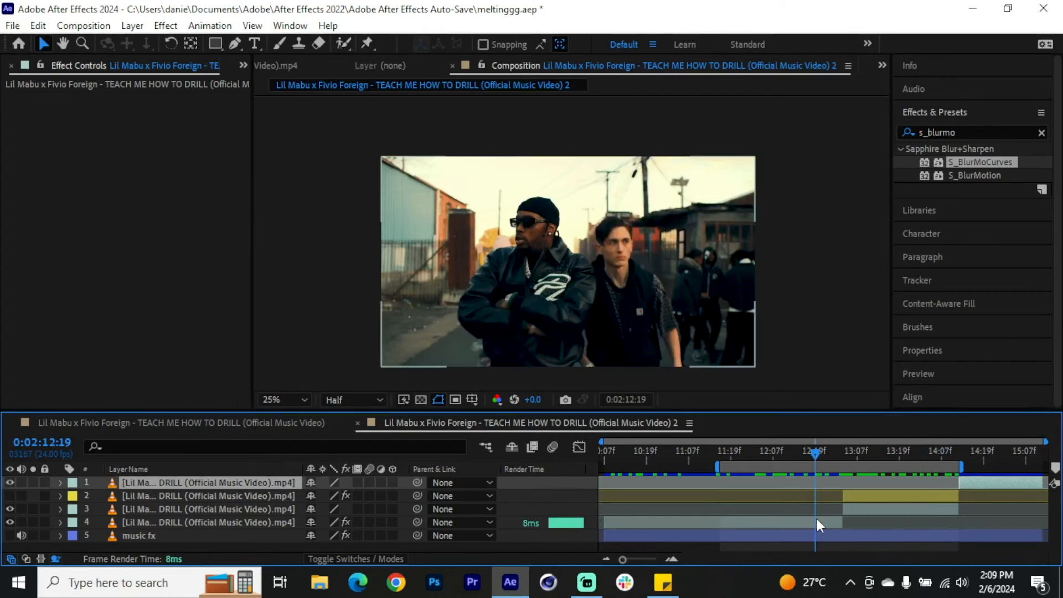
left_click(819, 525)
left_click(872, 507)
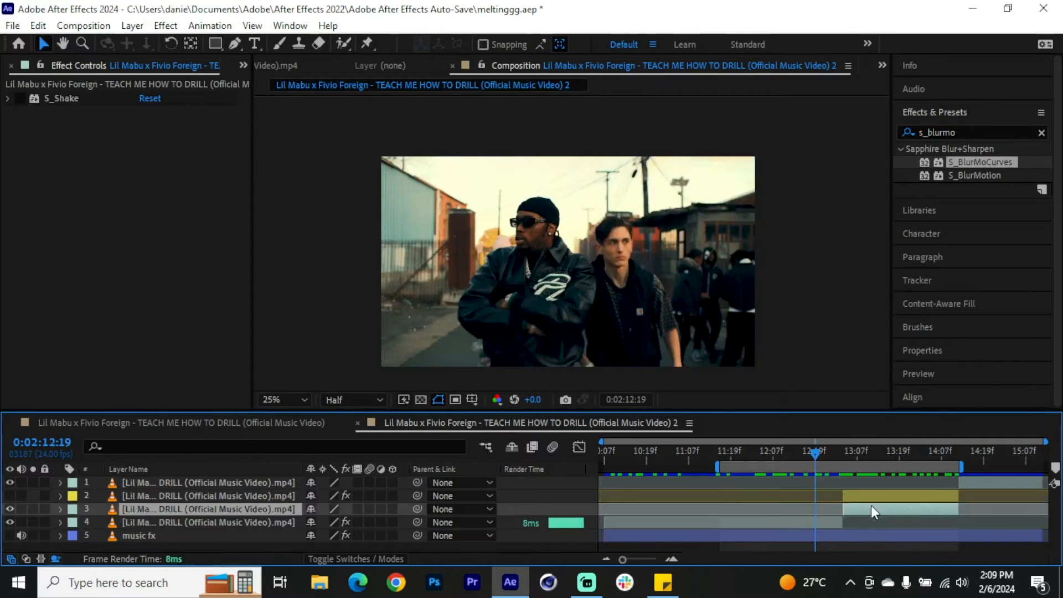
left_click_drag(841, 453, 792, 473)
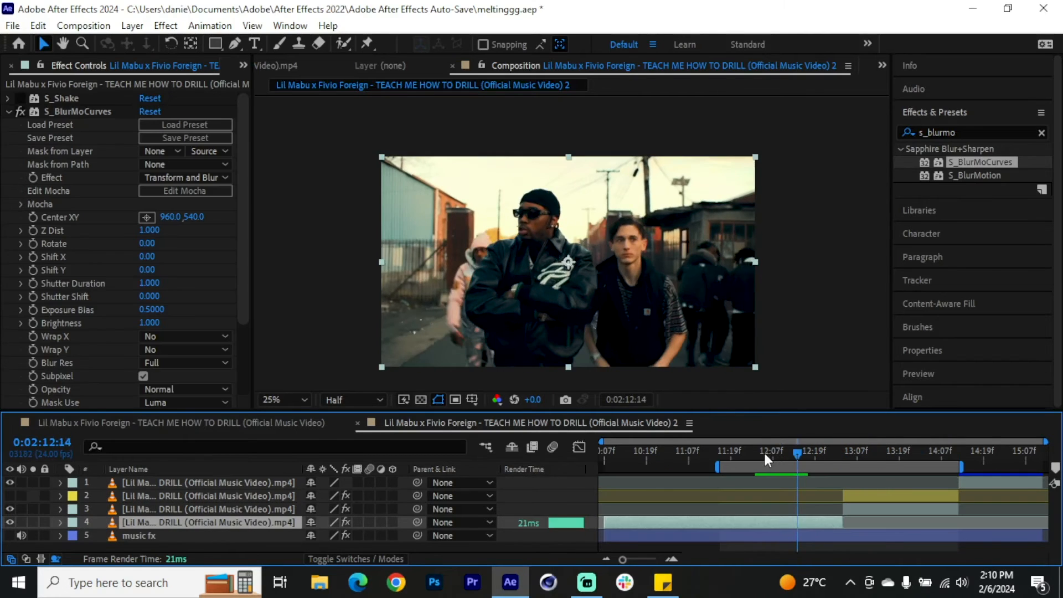
mouse_move(763, 451)
left_mouse_down()
mouse_move(790, 463)
mouse_move(775, 453)
left_mouse_up()
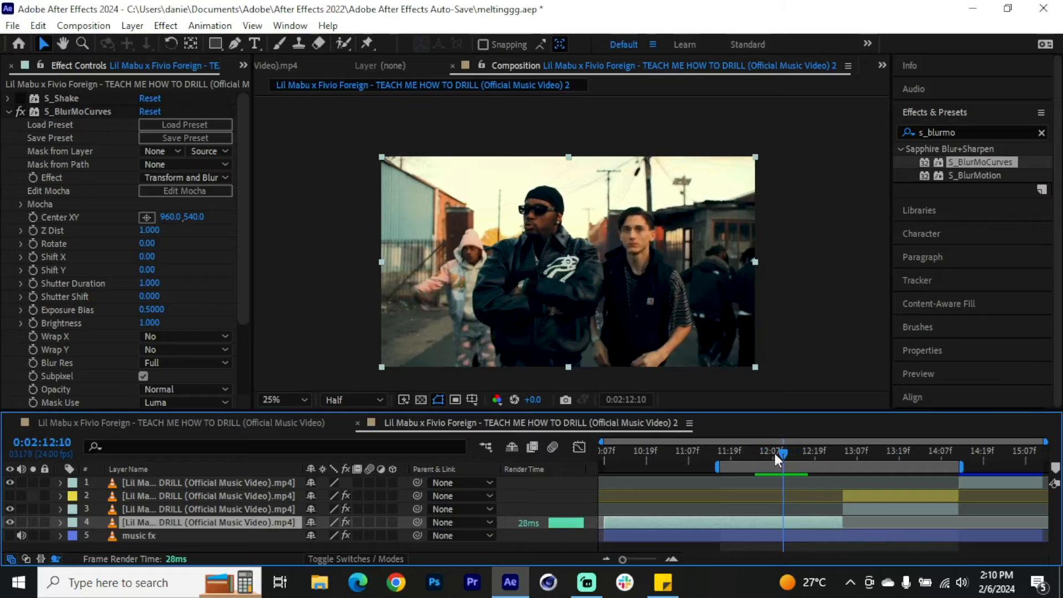
Set Wrap X and Wrap Y to Reflect in the layer 4 clip's S_BlurMoCurves
left_click(188, 336)
left_click(193, 381)
left_click(183, 349)
left_click(196, 396)
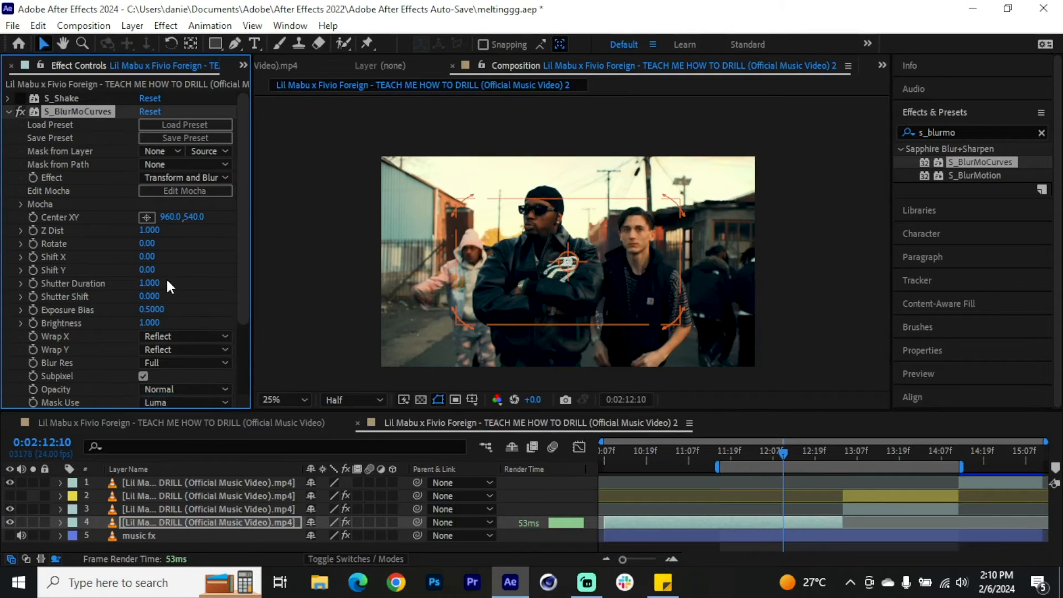
Try a horizontal shift on layer 4, undo it, and keyframe Shift X at 0.00 at 0:02:12:10
left_click_drag(182, 259, 332, 259)
key("ctrl+z")
key("u")
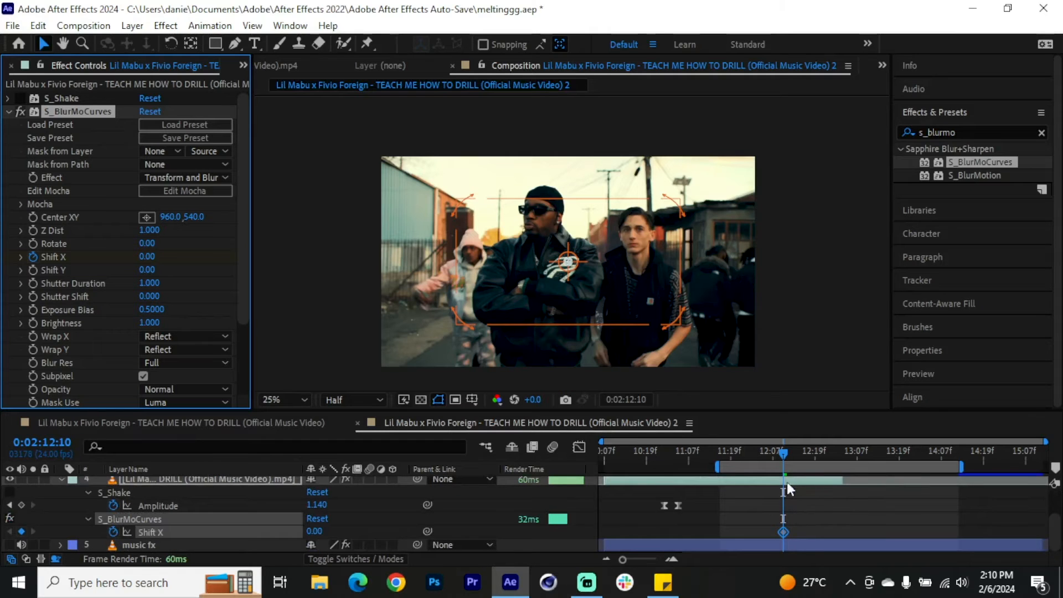
Keyframe layer 4's Shift X at 2600.00 at 0:02:13:01, easy-ease both keyframes and move them so the last sits at the clip's end
left_click_drag(786, 457, 838, 466)
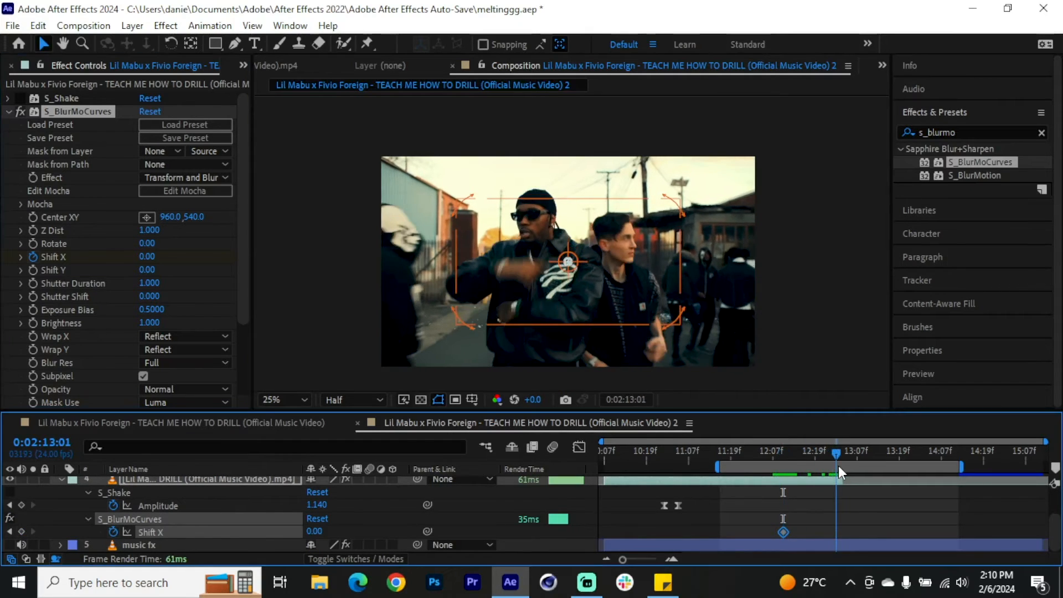
left_click_drag(148, 257, 349, 260)
left_click_drag(851, 540, 741, 529)
key("F9")
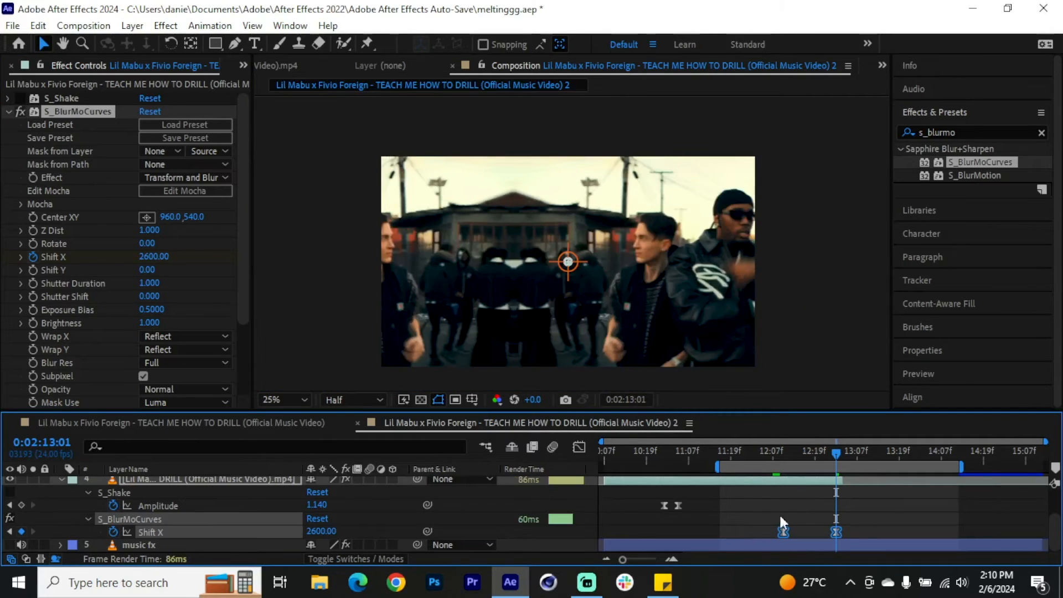
left_click(839, 455)
left_click_drag(840, 530, 842, 526)
Keyframe Shift X at 0.00 on the layer 3 clip at 0:02:13:08 and move that keyframe toward the clip's middle
scroll(886, 515, "up", 3)
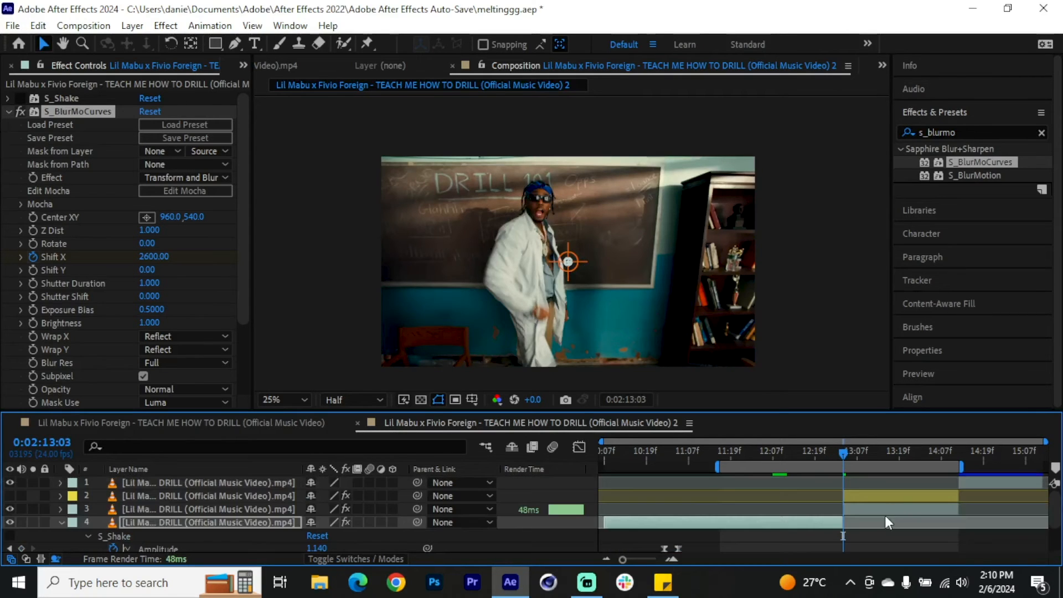
left_click(881, 507)
left_click_drag(850, 454, 859, 460)
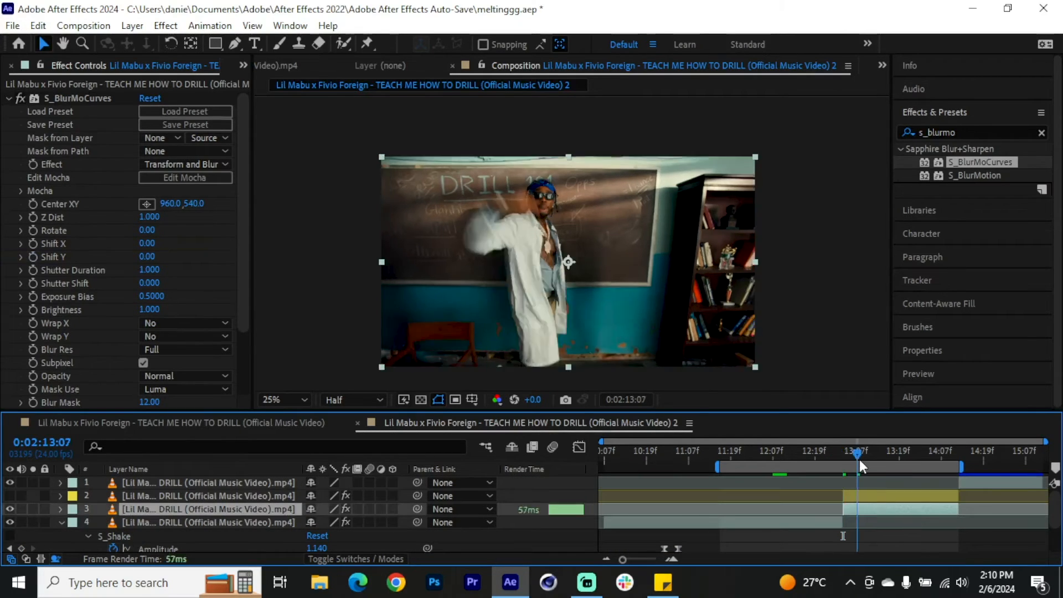
left_click(32, 244)
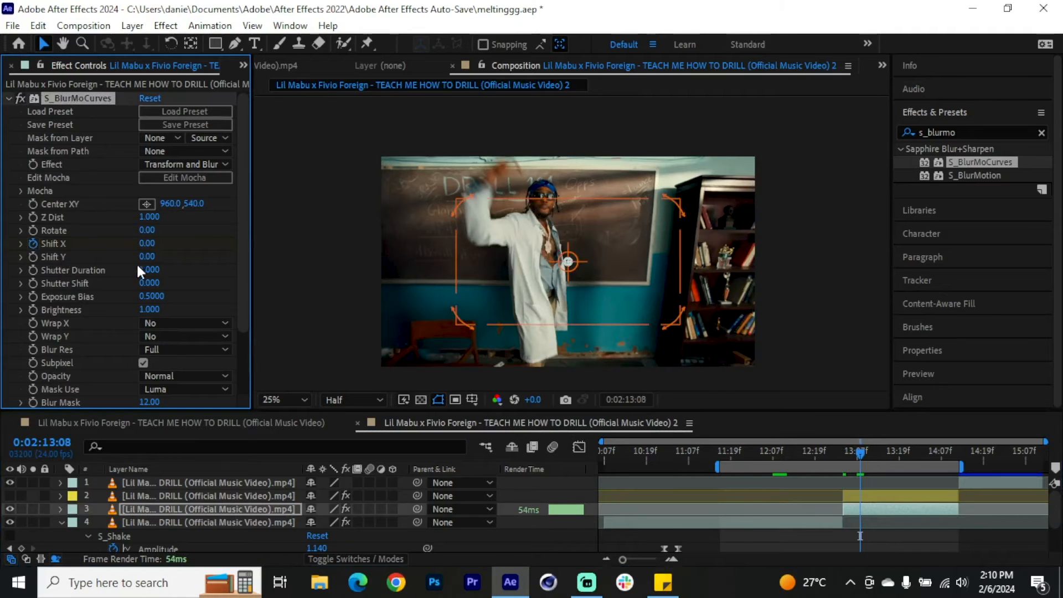
key("u")
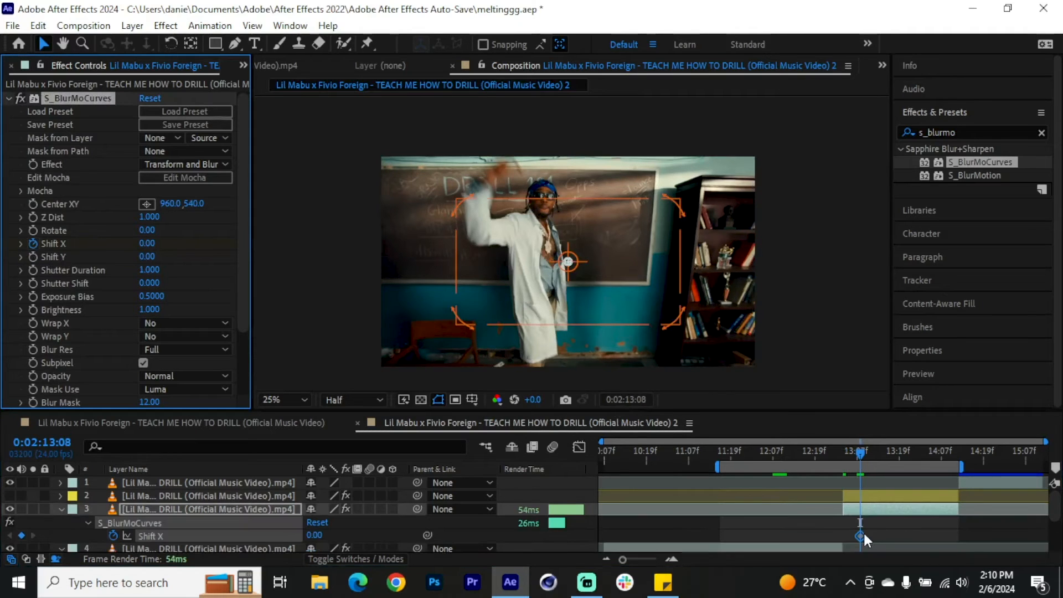
left_click_drag(861, 537, 883, 533)
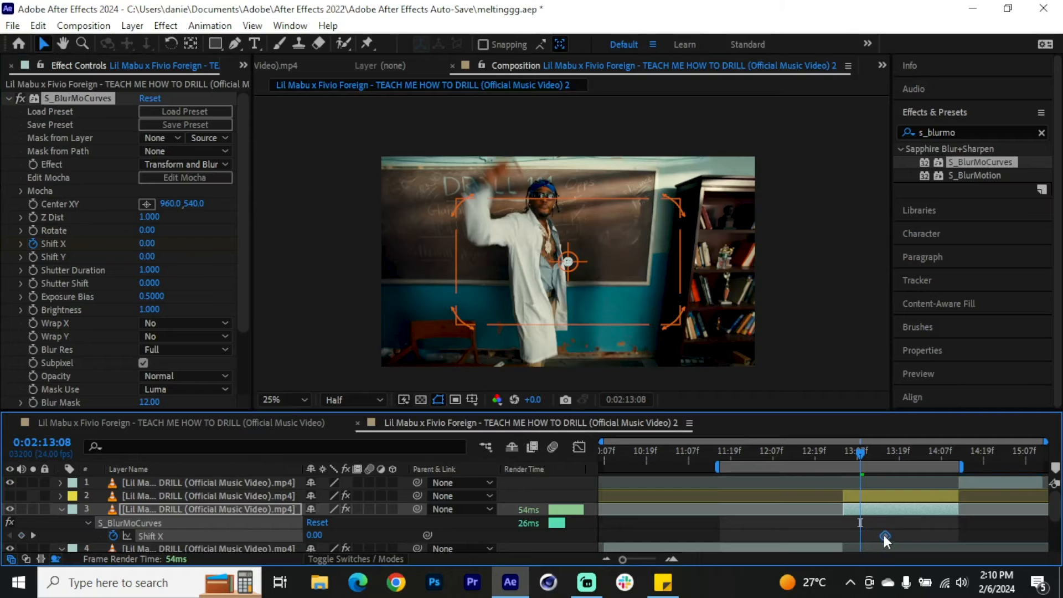
Keyframe layer 3's Shift X at -2880.00 at 0:02:13:05, with Wrap X and Wrap Y set to Reflect
mouse_move(861, 454)
left_mouse_down()
mouse_move(884, 458)
mouse_move(849, 461)
left_mouse_up()
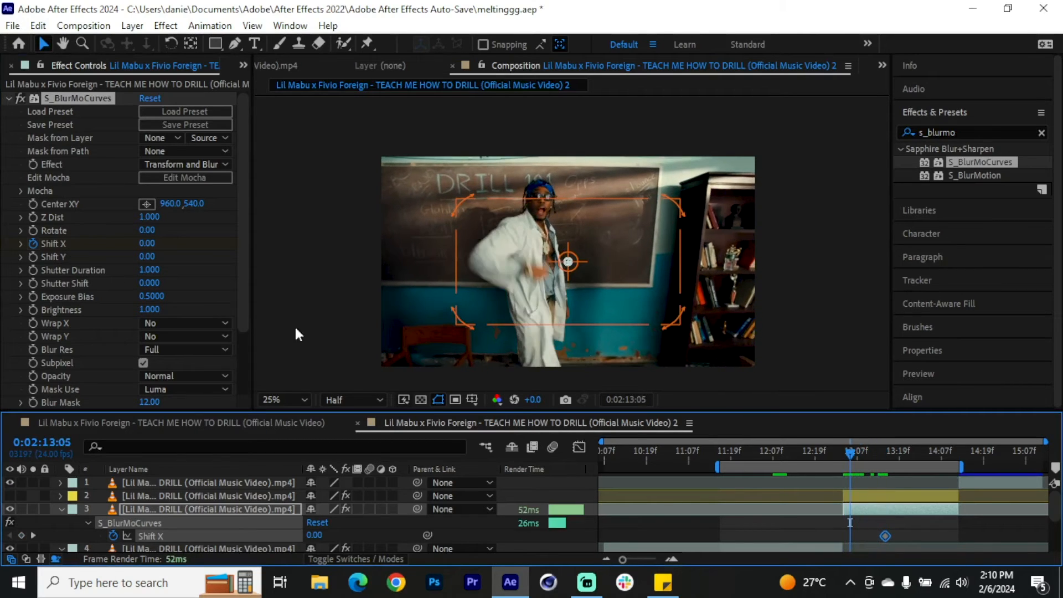
left_click_drag(154, 252, 75, 265)
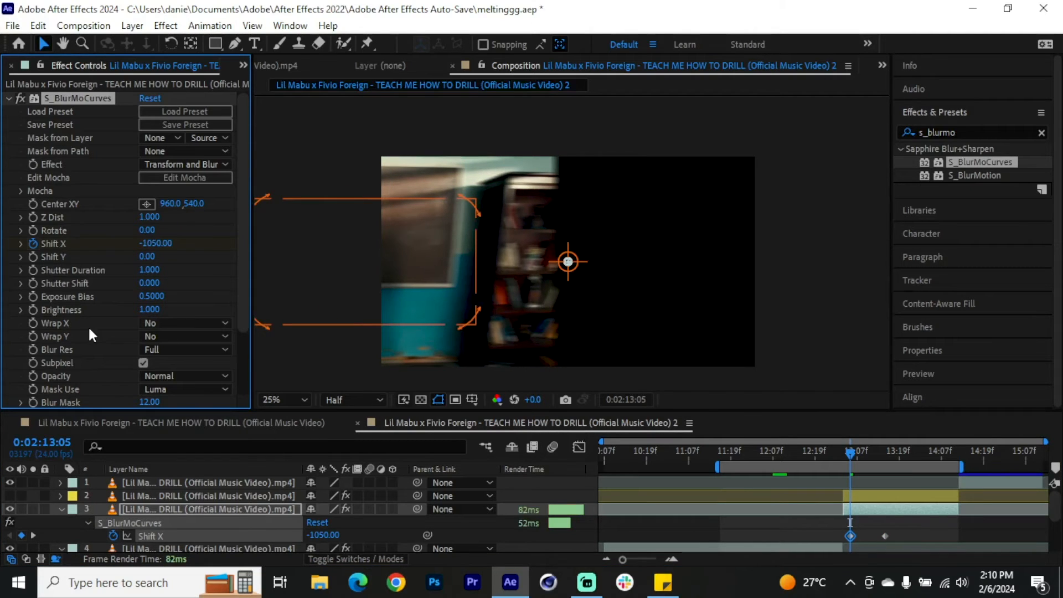
left_click(166, 324)
left_click(183, 373)
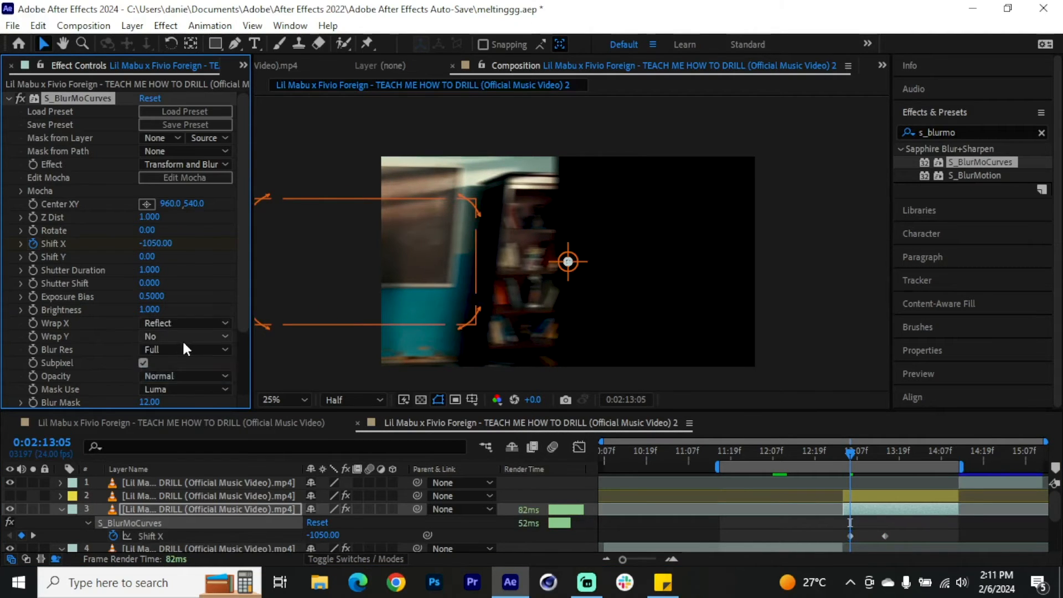
left_click(182, 337)
left_click(195, 387)
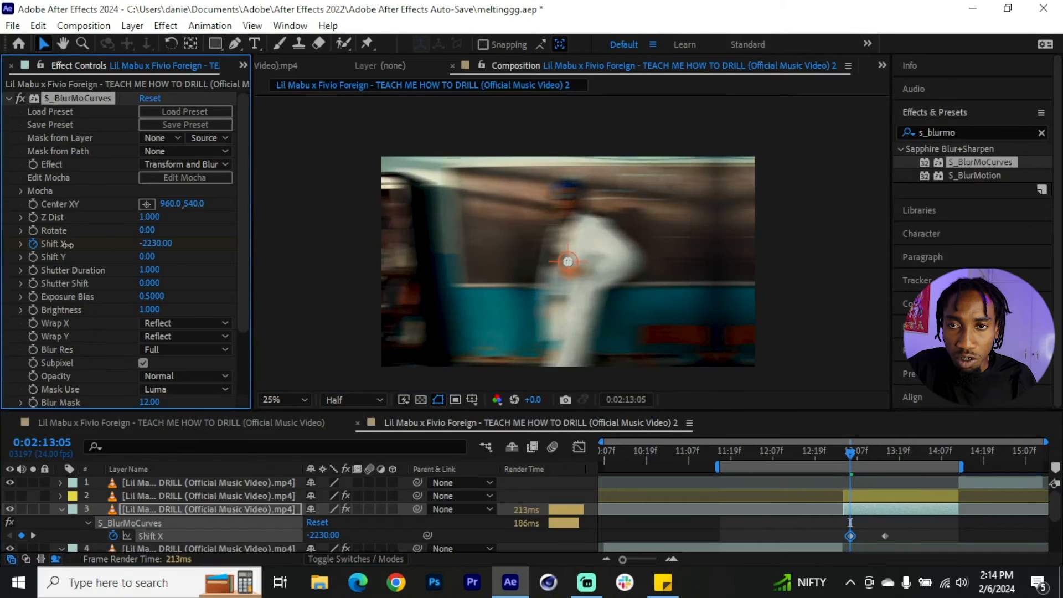
left_click_drag(19, 244, 18, 245)
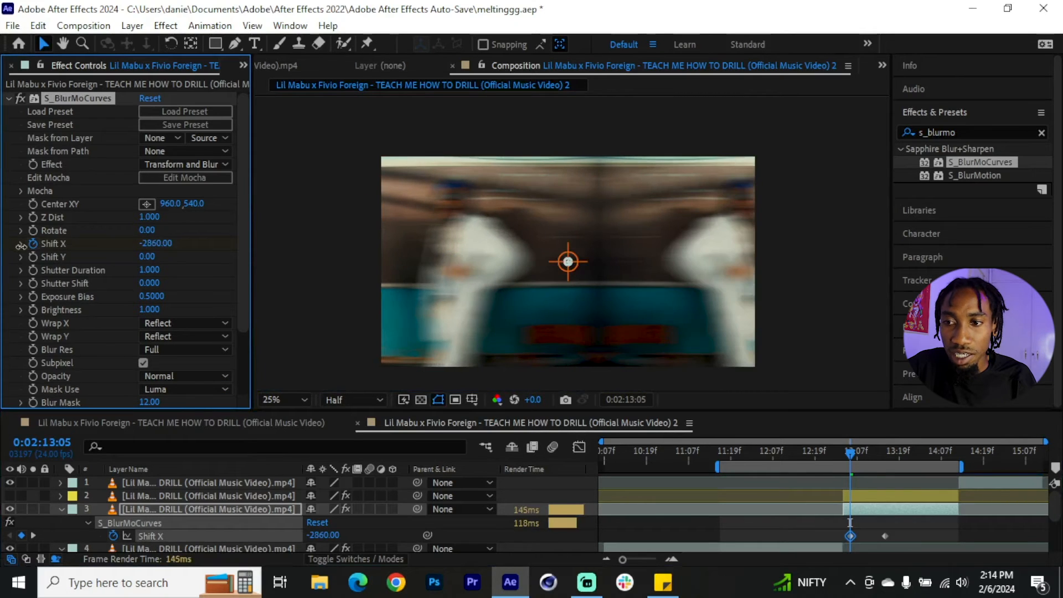
Easy-ease both Shift X keyframes on layer 3, move the first to the clip's start and space the second slightly further out
left_click_drag(903, 538, 834, 535)
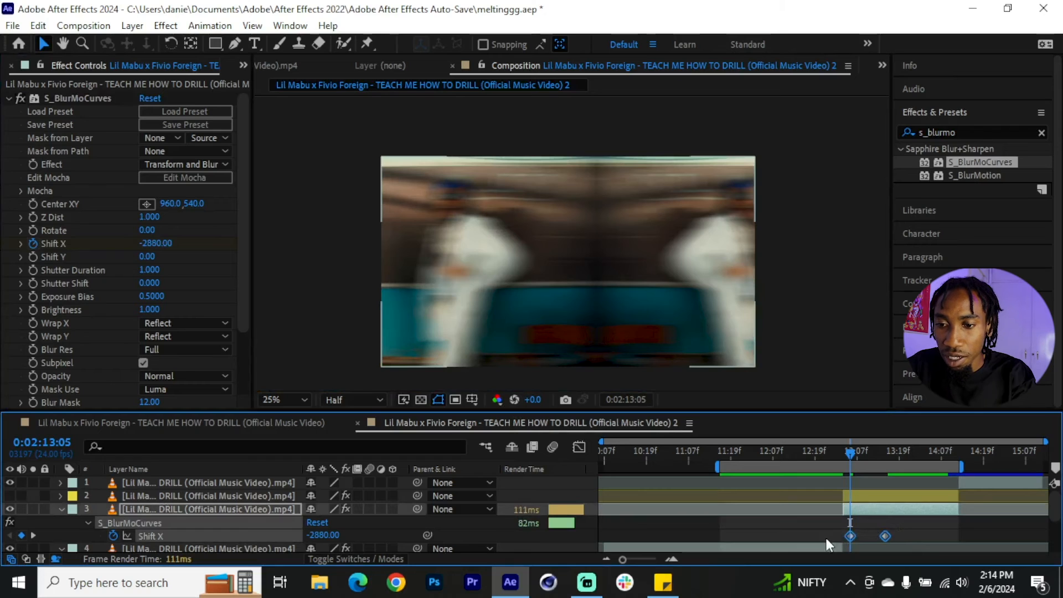
key("F9")
left_click_drag(849, 538, 842, 539)
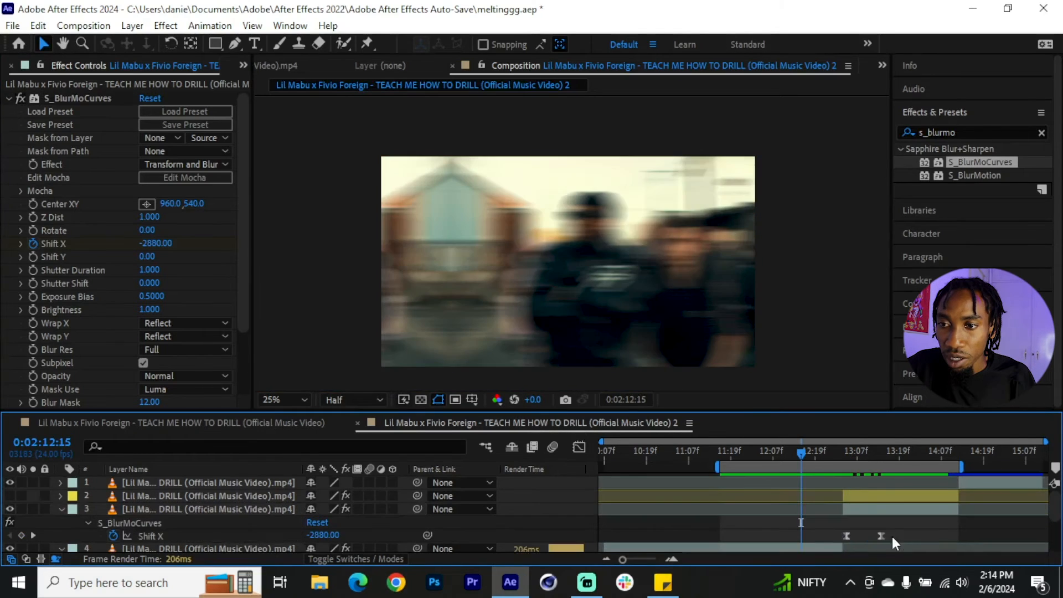
left_click_drag(880, 536, 892, 536)
Reshape the speed graph of layer 4's Shift X keyframes so the speed starts slowly and peaks sharply just before the last keyframe
left_click_drag(758, 457, 812, 502)
scroll(812, 503, "down", 3)
left_click_drag(874, 520, 779, 537)
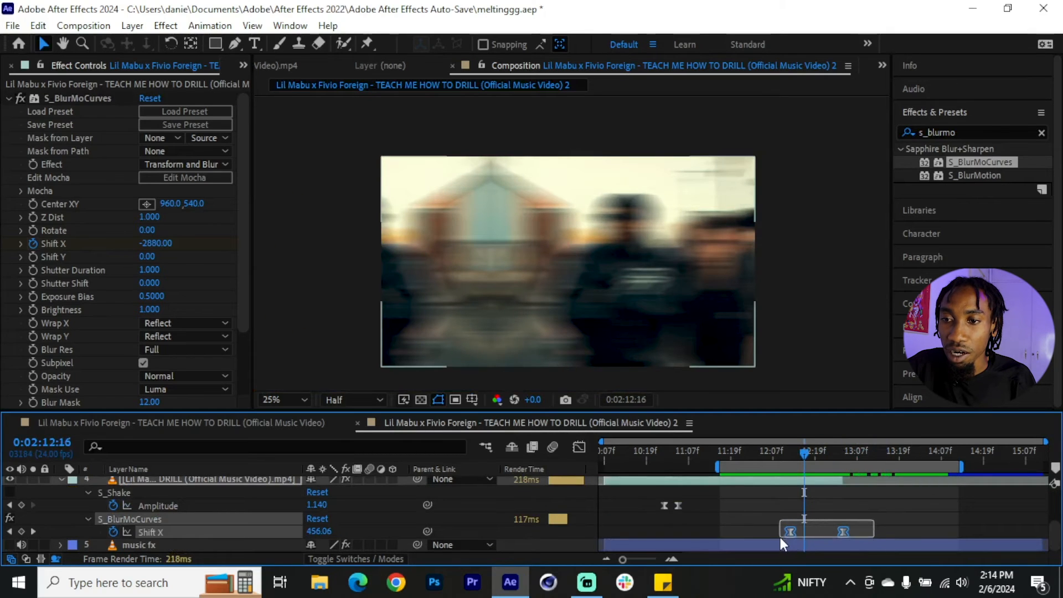
left_click(578, 448)
right_click(863, 496)
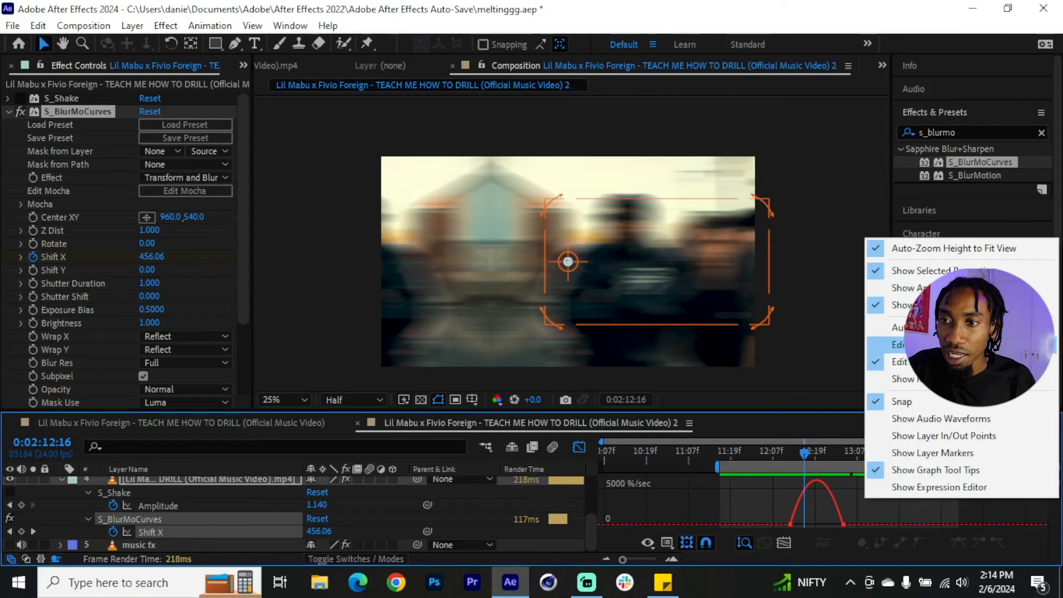
left_click(920, 361)
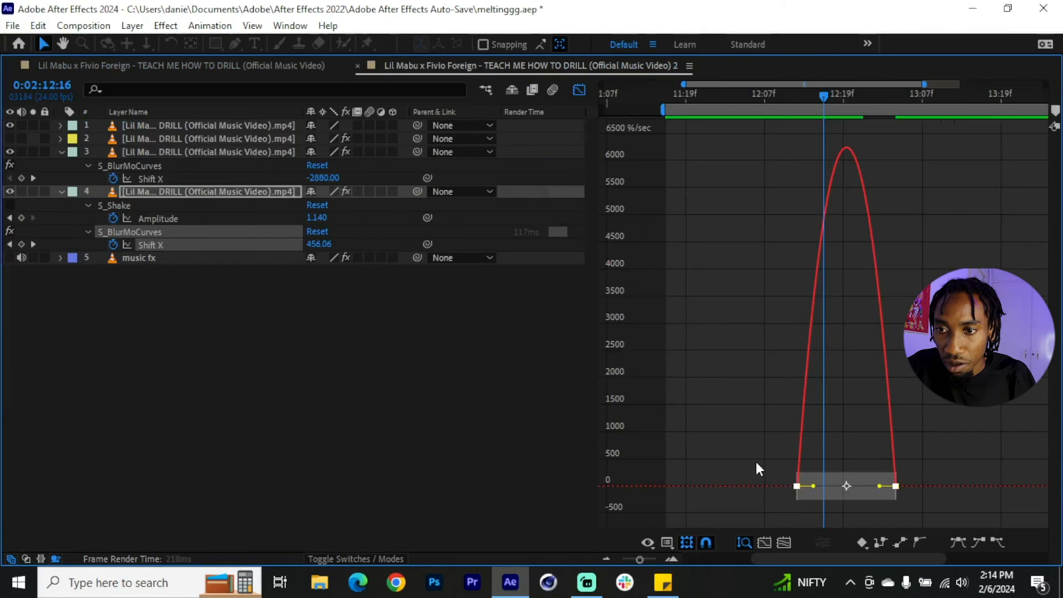
left_click_drag(756, 463, 846, 500)
left_click_drag(943, 482, 889, 501)
key("grave")
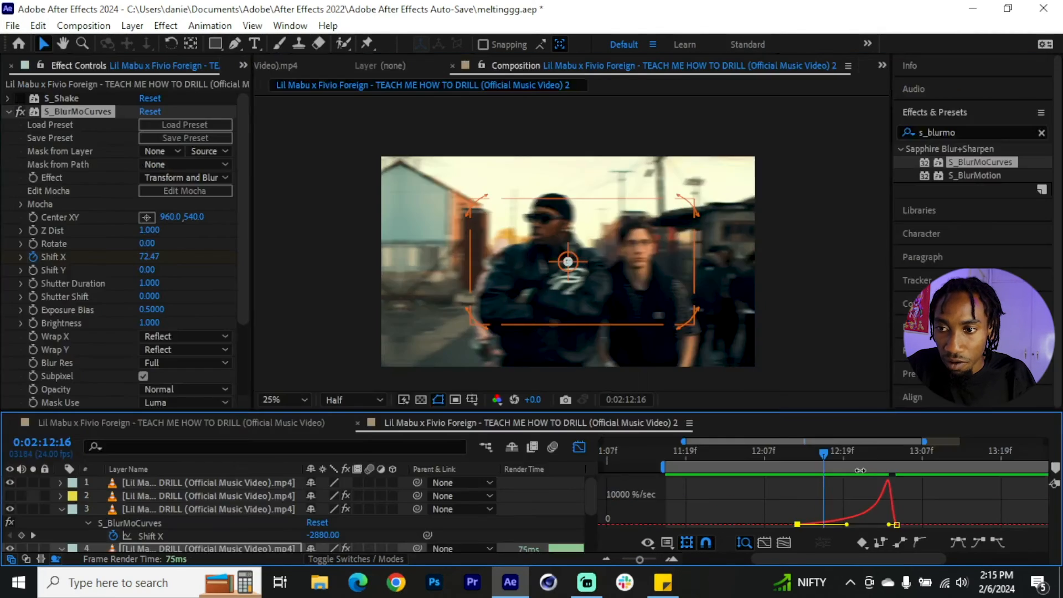
left_click(579, 446)
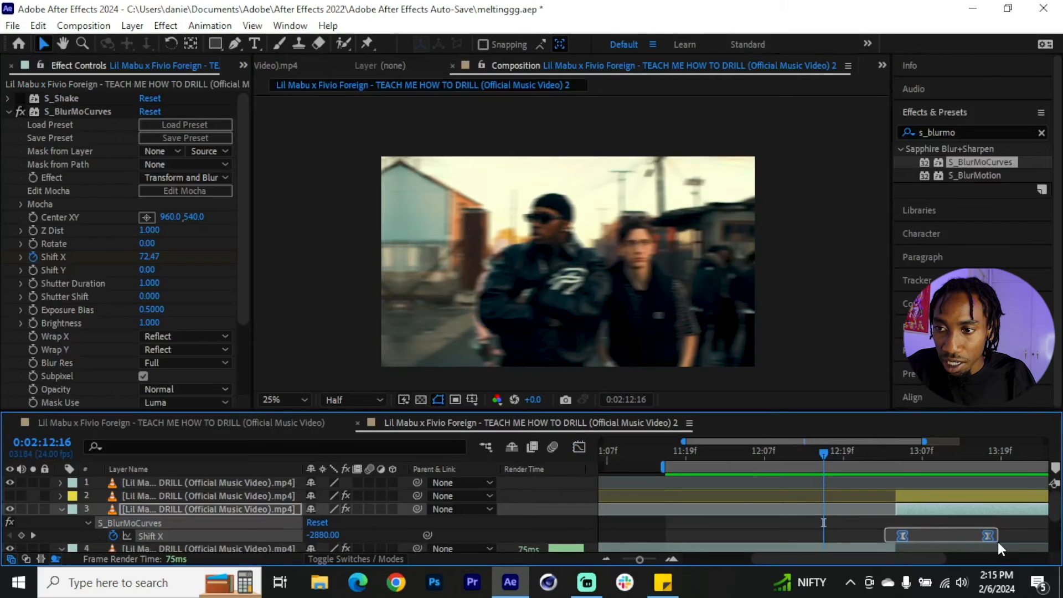
Reshape the speed graph of layer 3's Shift X keyframes so the speed peaks right after the first keyframe and eases out slowly
left_click(579, 447)
key("grave")
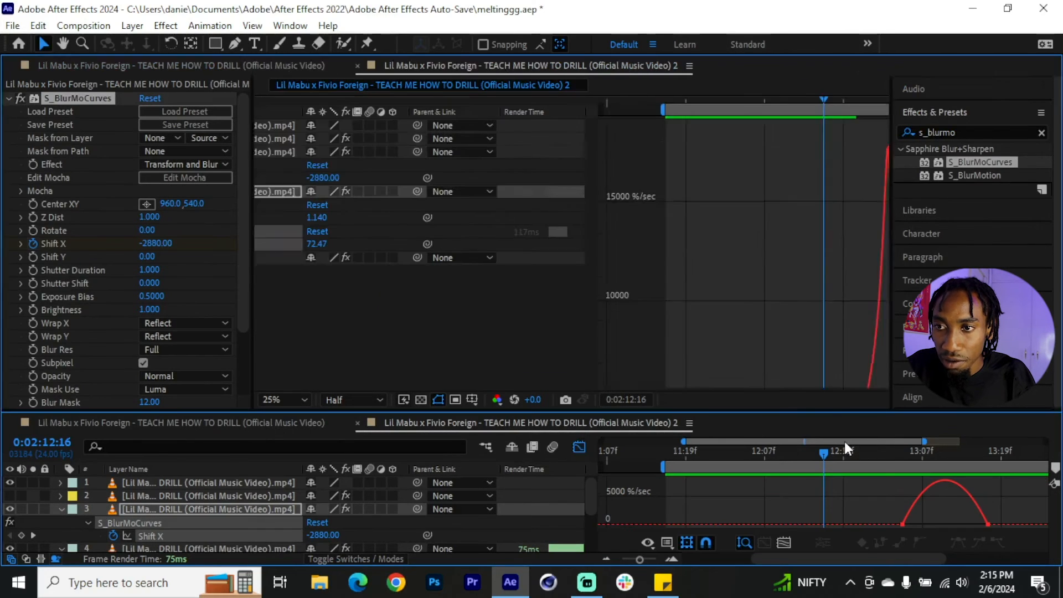
left_click_drag(892, 494, 882, 496)
left_click_drag(988, 478, 900, 487)
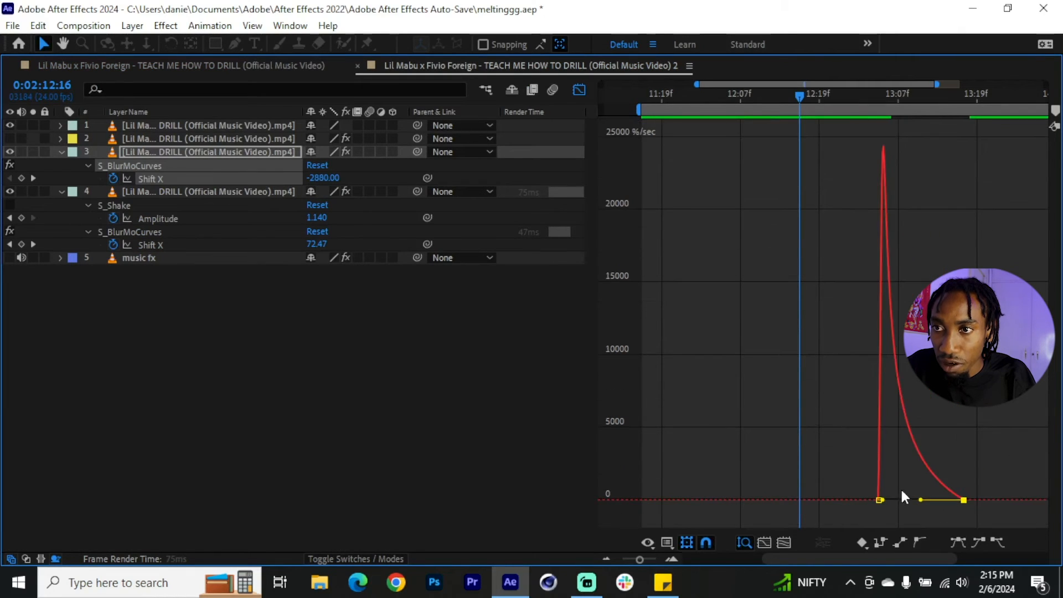
left_click(579, 91)
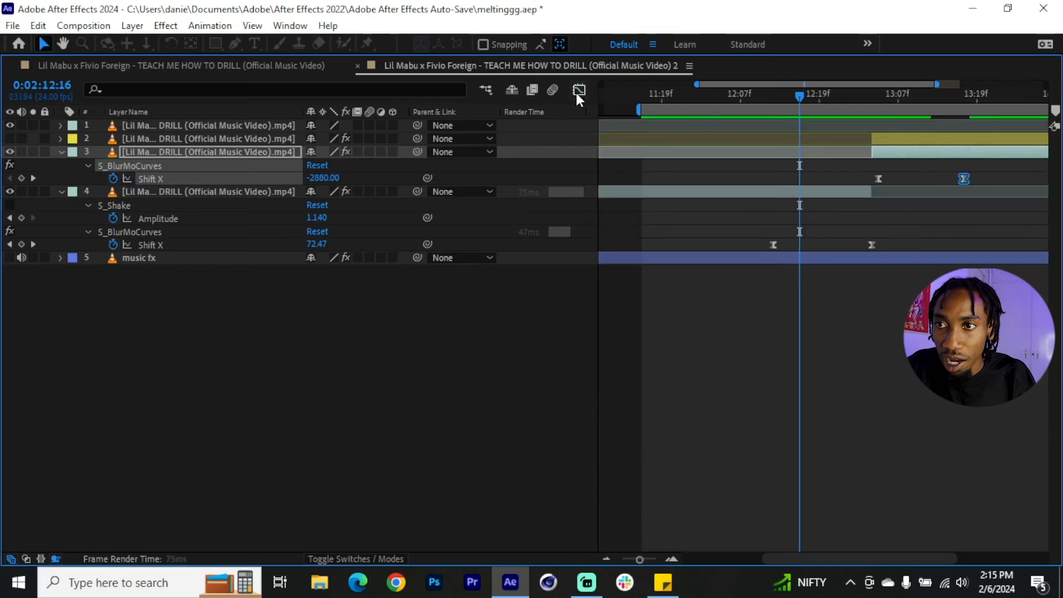
key("grave")
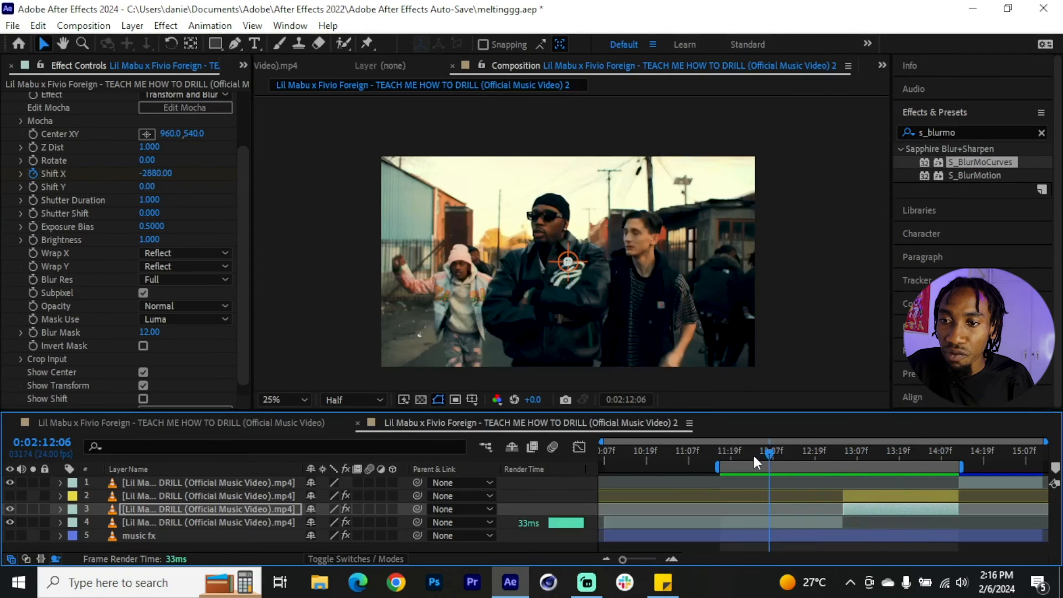
Preview the blurred slide transition across the cut between the layer 4 and layer 3 clips
left_click_drag(753, 457, 739, 458)
key("space")
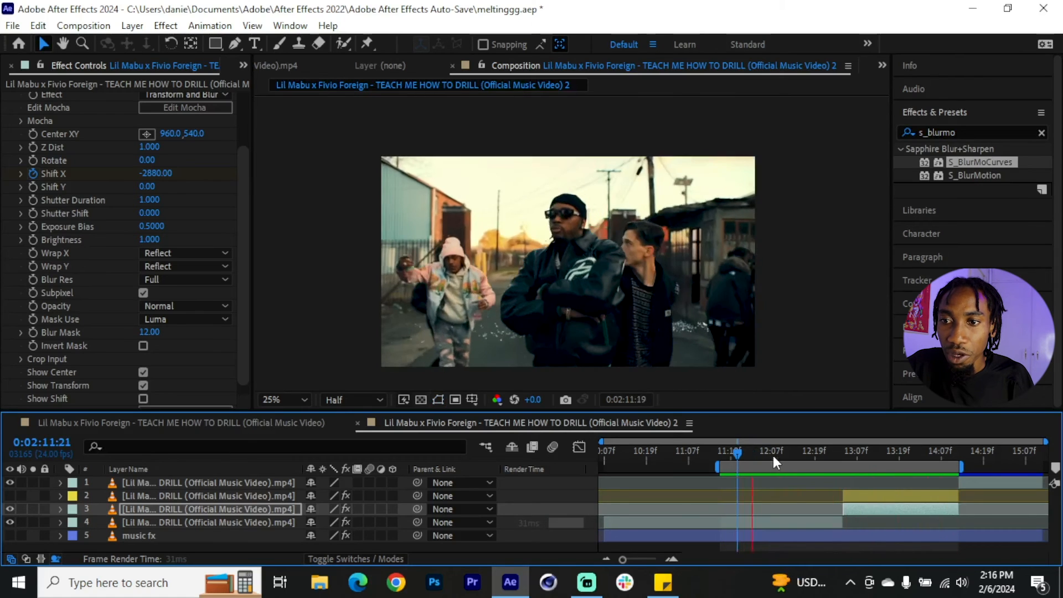
left_click_drag(774, 457, 807, 464)
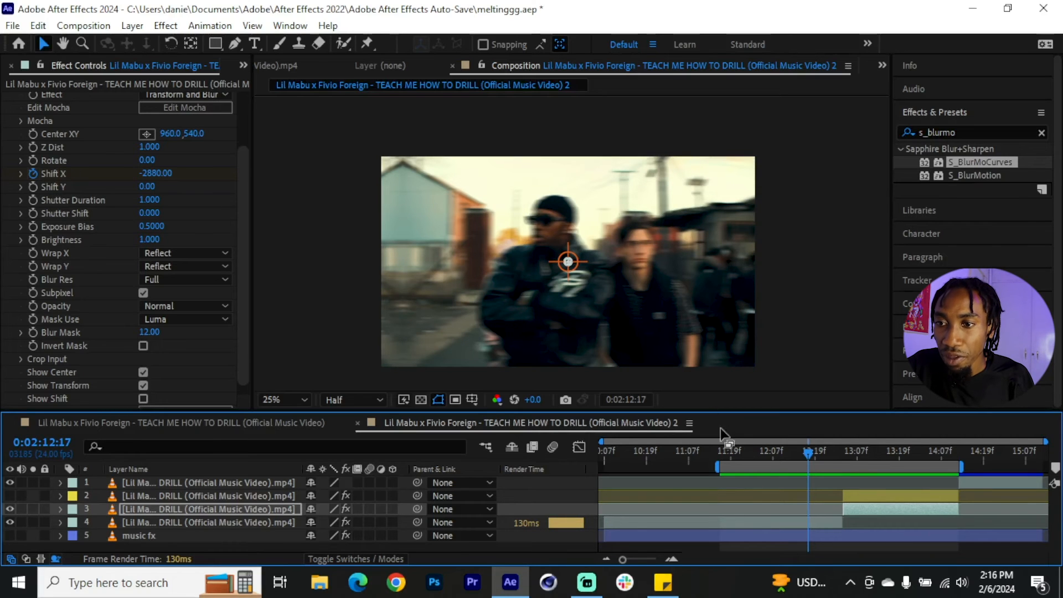
left_click_drag(885, 455, 1045, 466)
Keyframe S_BlurMoCurves Rotate at 0.00 on the layer 3 clip at 0:02:13:23 and show its keyframes
left_click_drag(935, 455, 872, 468)
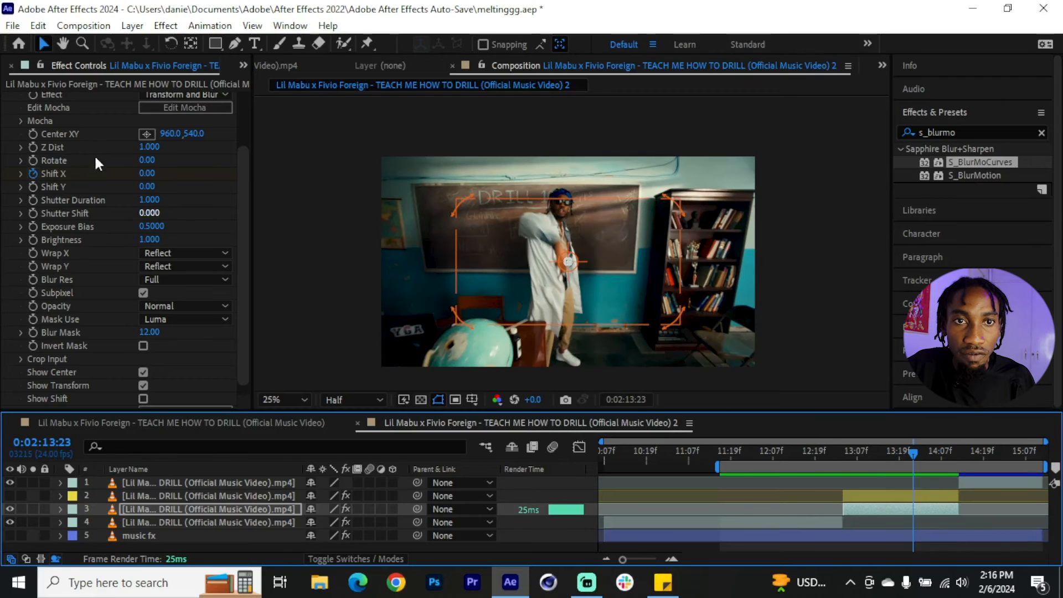
left_click(68, 160)
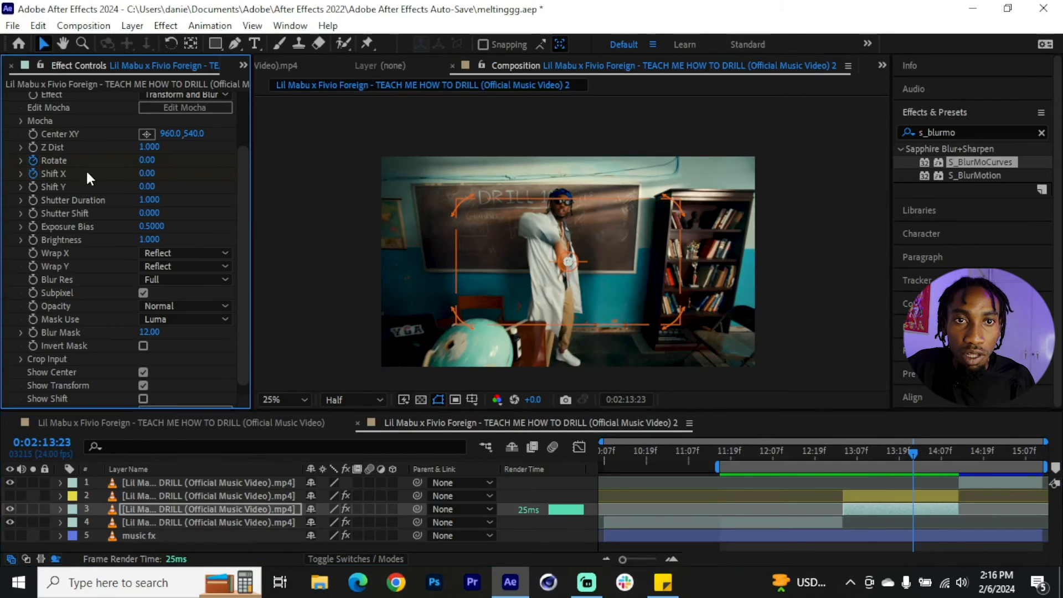
key("u")
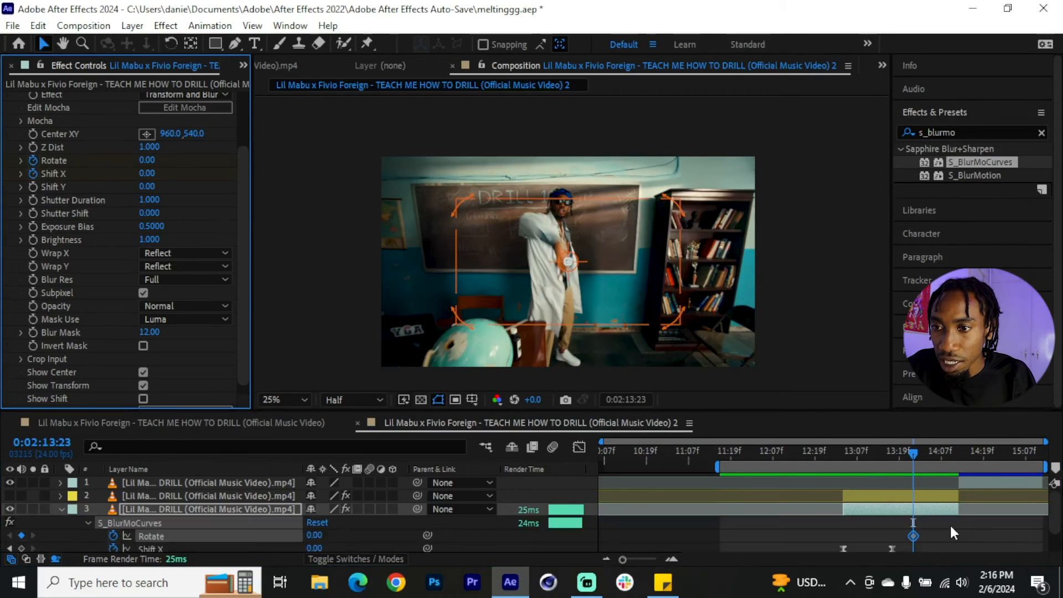
Keyframe Rotate at 184.00 at the end of the layer 3 clip, 0:02:14:12, and shift its first Rotate keyframe slightly closer to the cut
left_click_drag(916, 454, 948, 464)
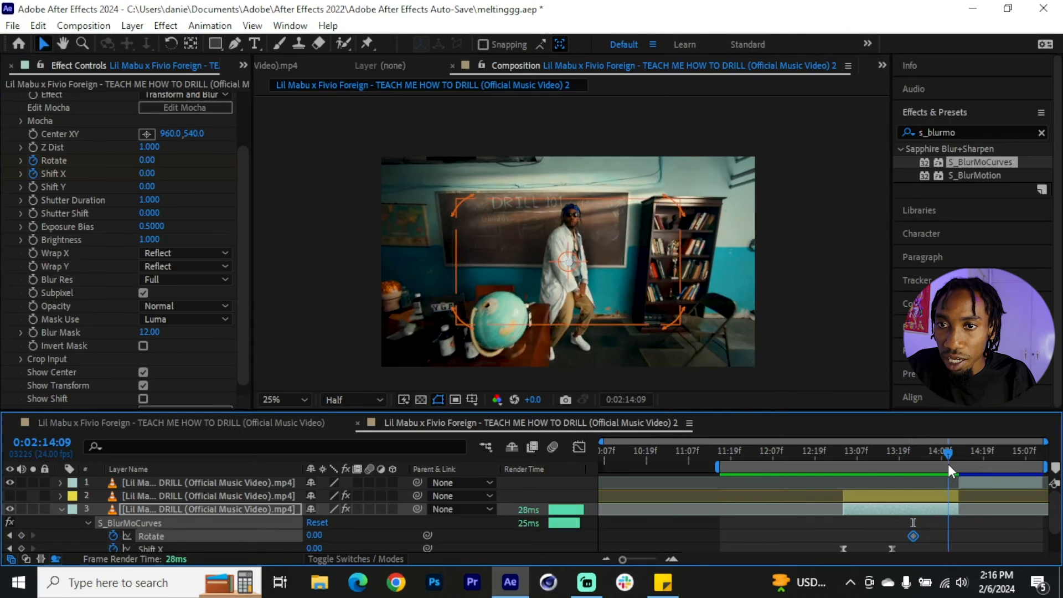
left_click_drag(145, 160, 296, 181)
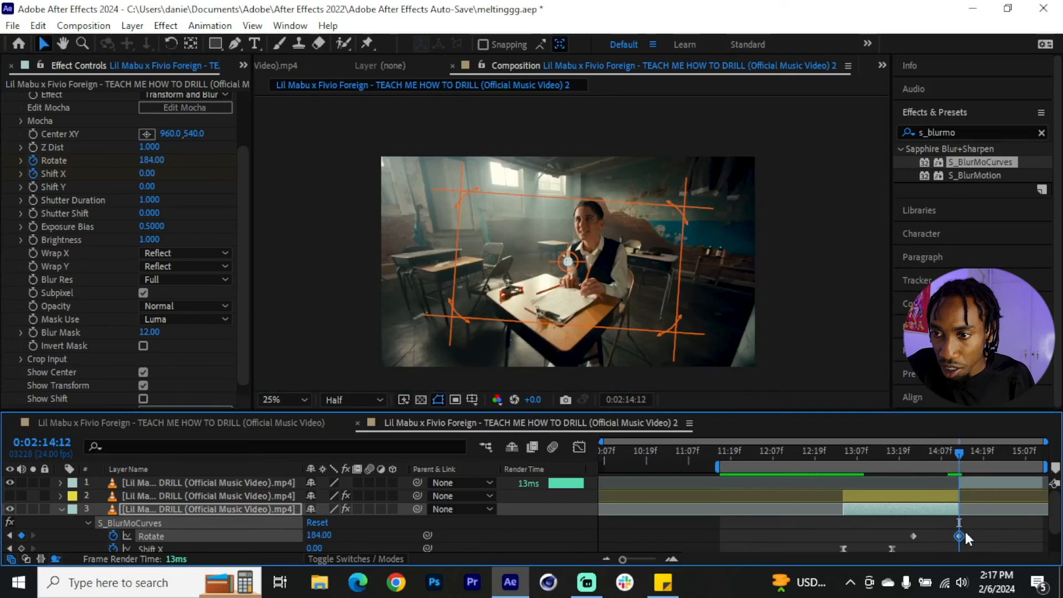
left_click_drag(915, 536, 925, 536)
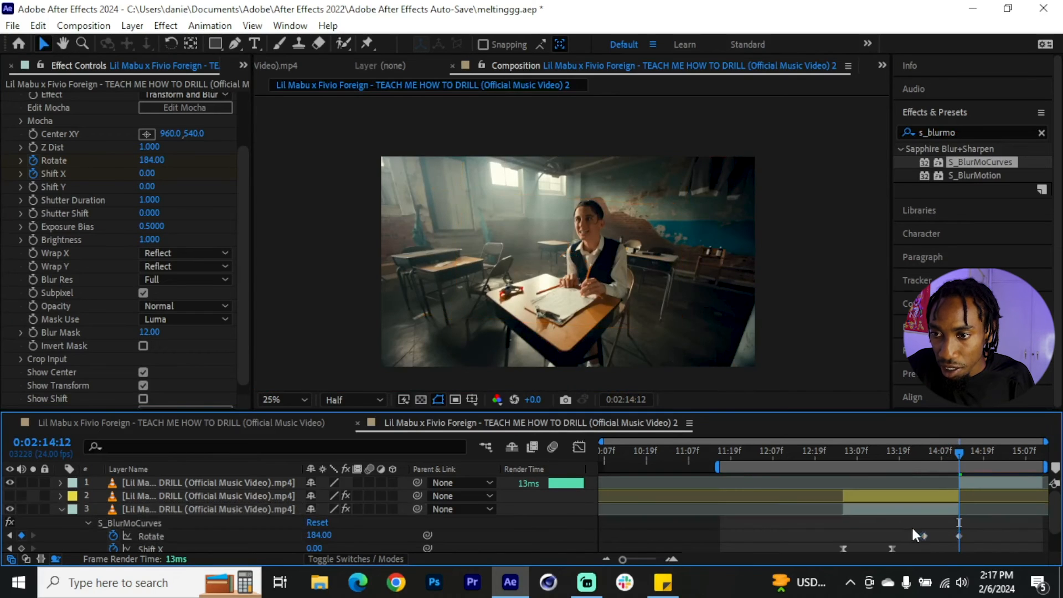
Apply S_BlurMoCurves to the layer 1 clip after the cut, with Wrap X and Wrap Y set to Reflect
left_click(972, 484)
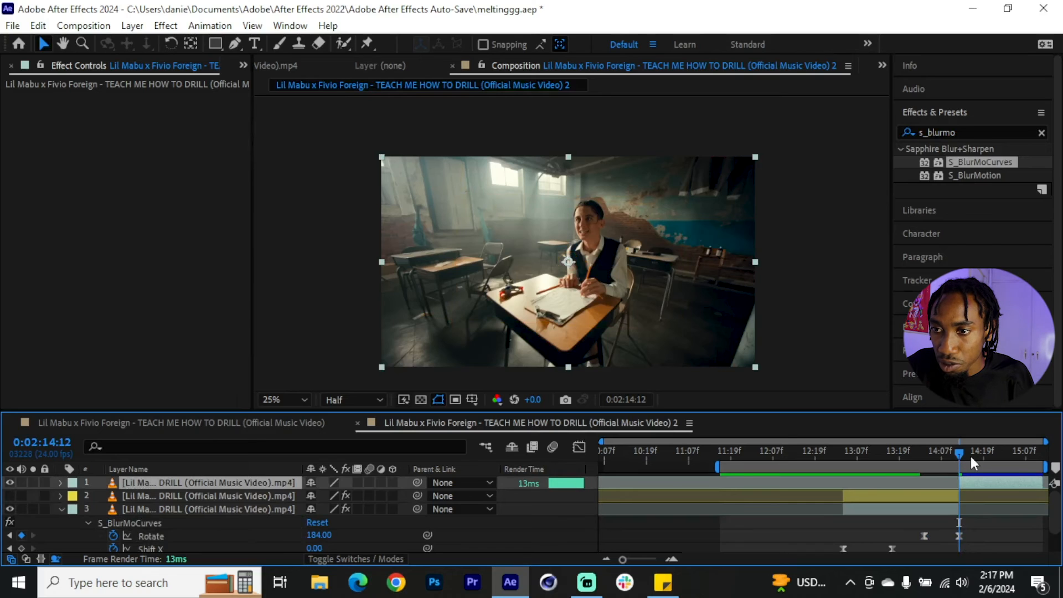
left_click(972, 458)
left_click(1004, 164)
left_click_drag(1000, 489, 1000, 489)
scroll(173, 293, "down", 3)
left_click(185, 242)
left_click(166, 267)
left_click(186, 255)
left_click(166, 280)
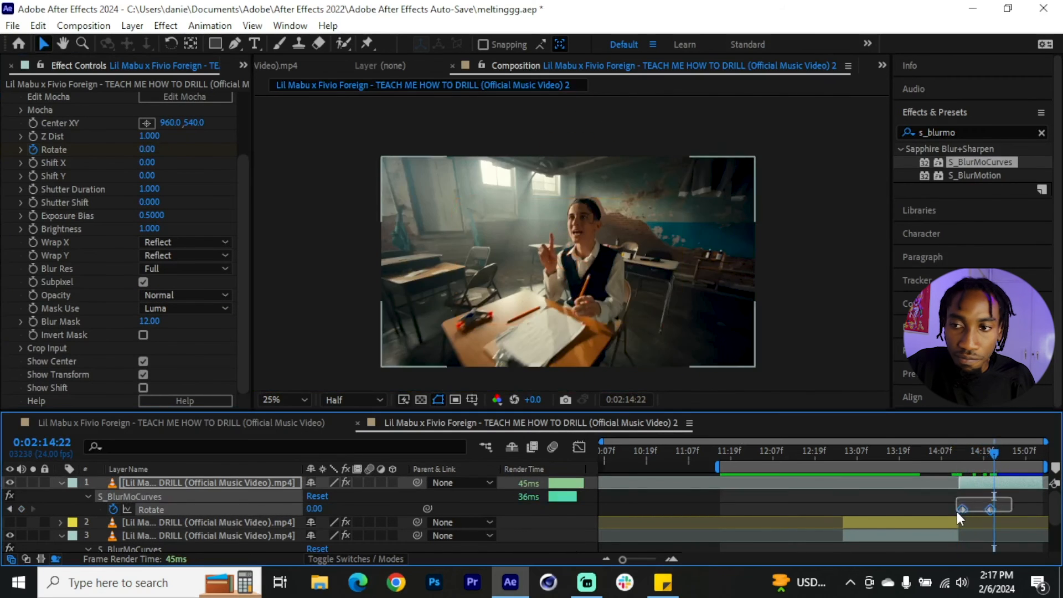
Reshape the speed graph of layer 1's two Rotate keyframes so the speed peaks right after the first keyframe and eases out slowly
scroll(957, 511, "down", 2)
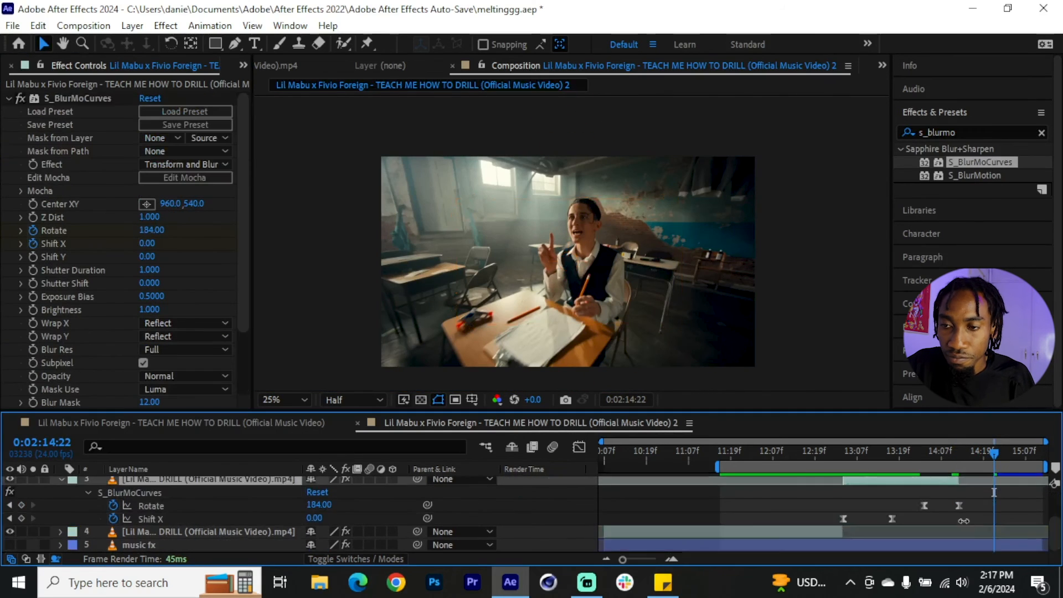
scroll(964, 520, "up", 2)
left_click_drag(1003, 516, 944, 501)
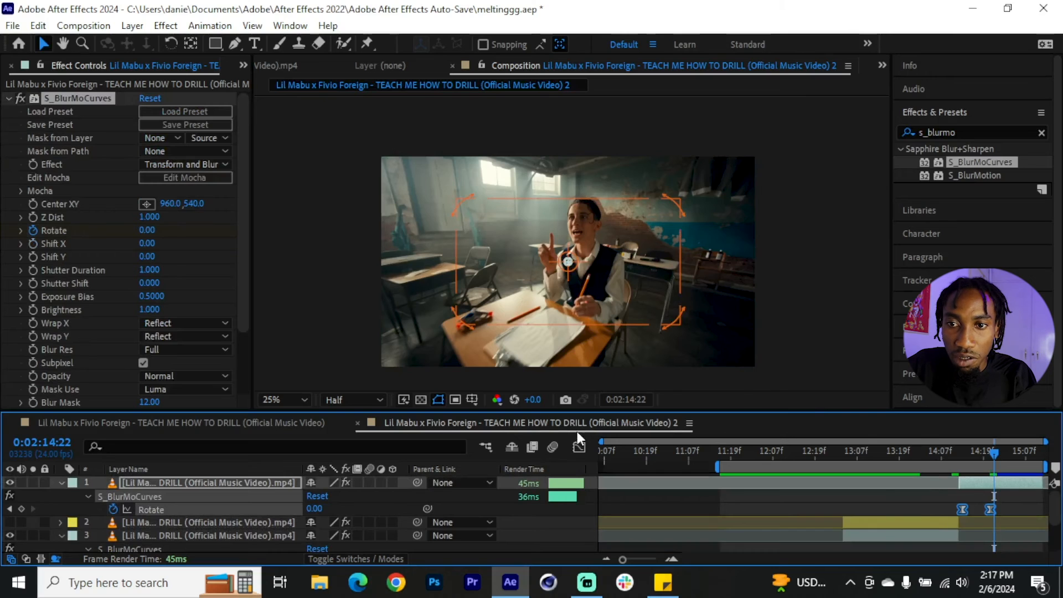
left_click(579, 447)
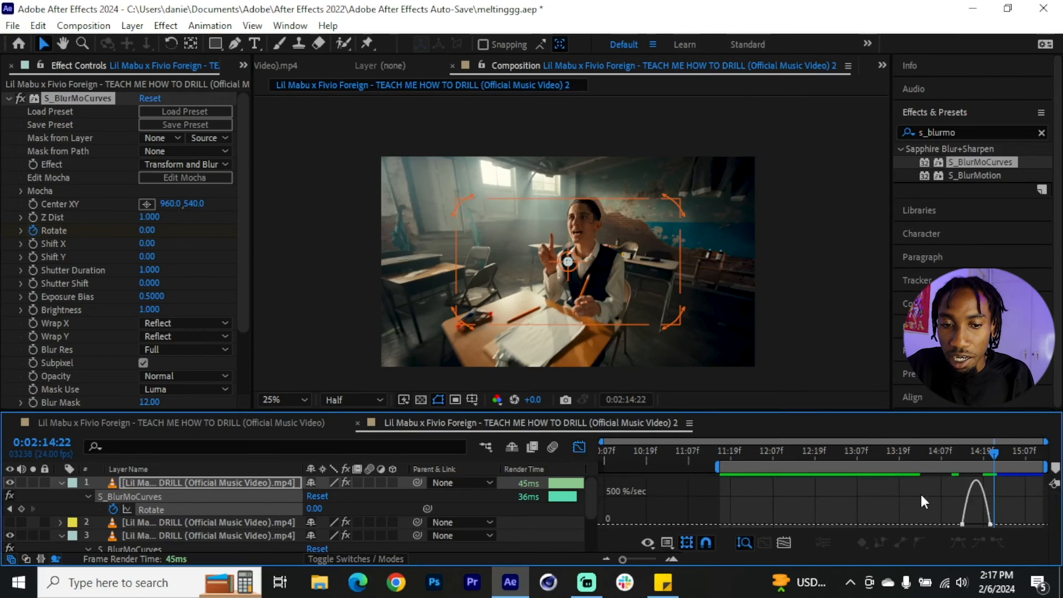
key("grave")
left_click_drag(623, 560, 643, 560)
left_click_drag(643, 560, 653, 561)
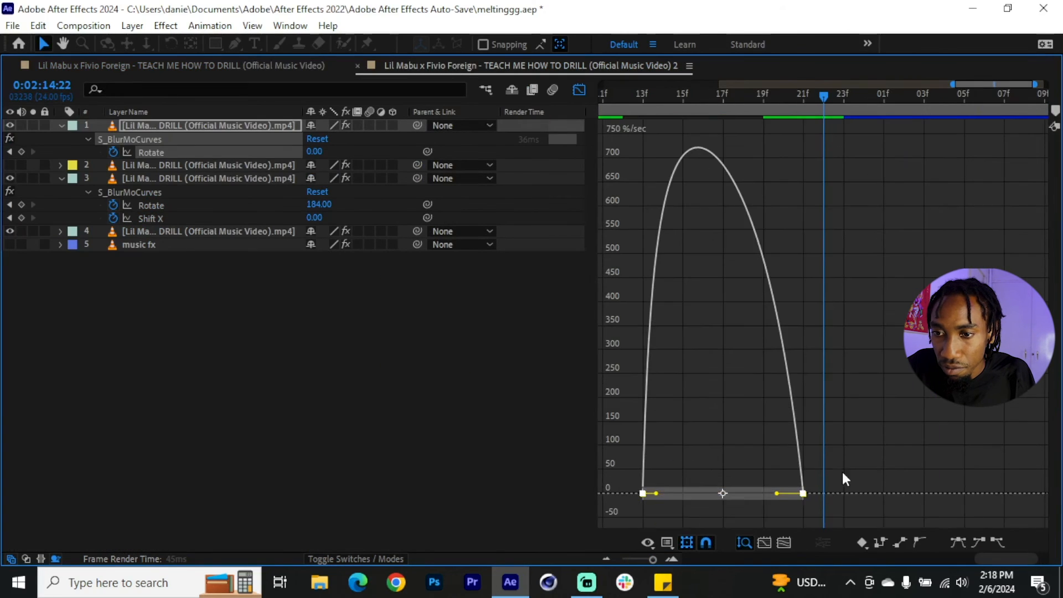
left_click_drag(775, 493, 714, 503)
Reshape the speed graph of layer 3's Rotate keyframes so the rotation starts slowly and peaks just before the last keyframe
left_click_drag(987, 560, 983, 560)
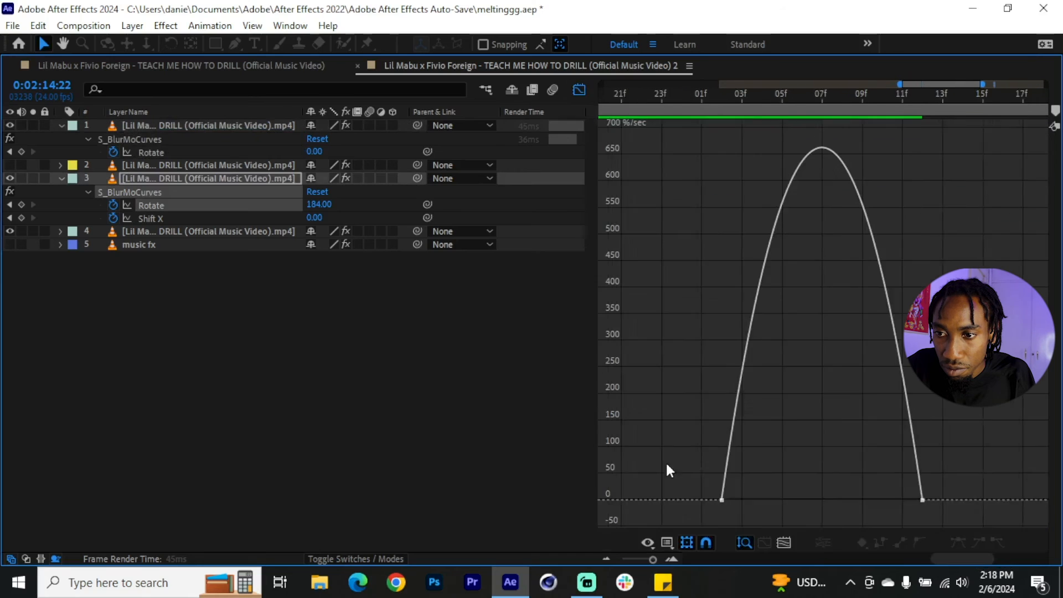
left_click_drag(667, 470, 936, 512)
left_click_drag(863, 494, 887, 494)
left_click_drag(733, 494, 858, 456)
key("shift+F3")
key("semicolon")
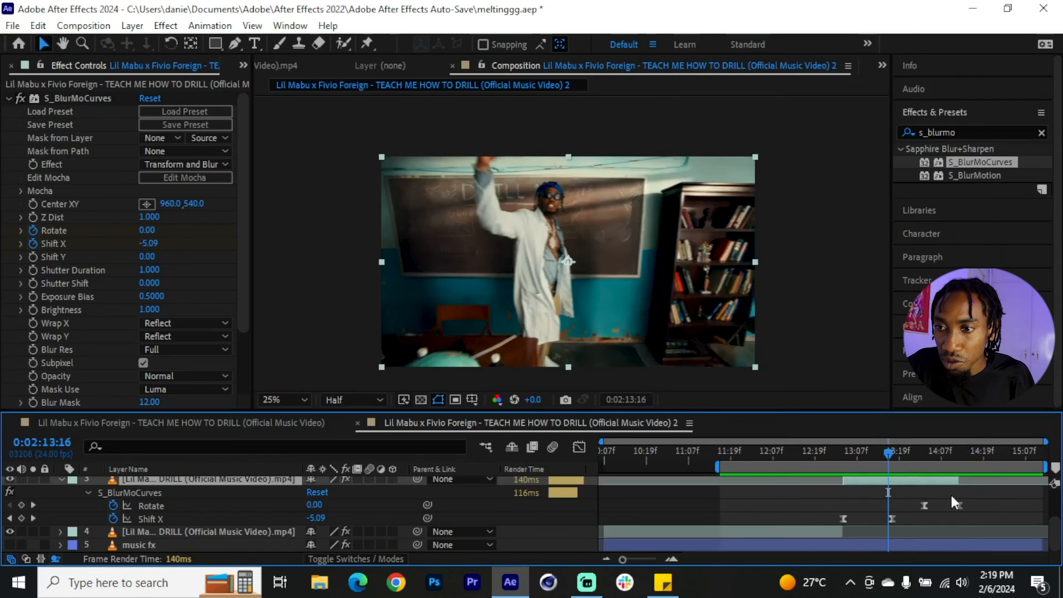
Move layer 1's first Rotate keyframe to the start of its clip at 0:02:14:12 and check the rotation across the cut
scroll(950, 492, "up", 3)
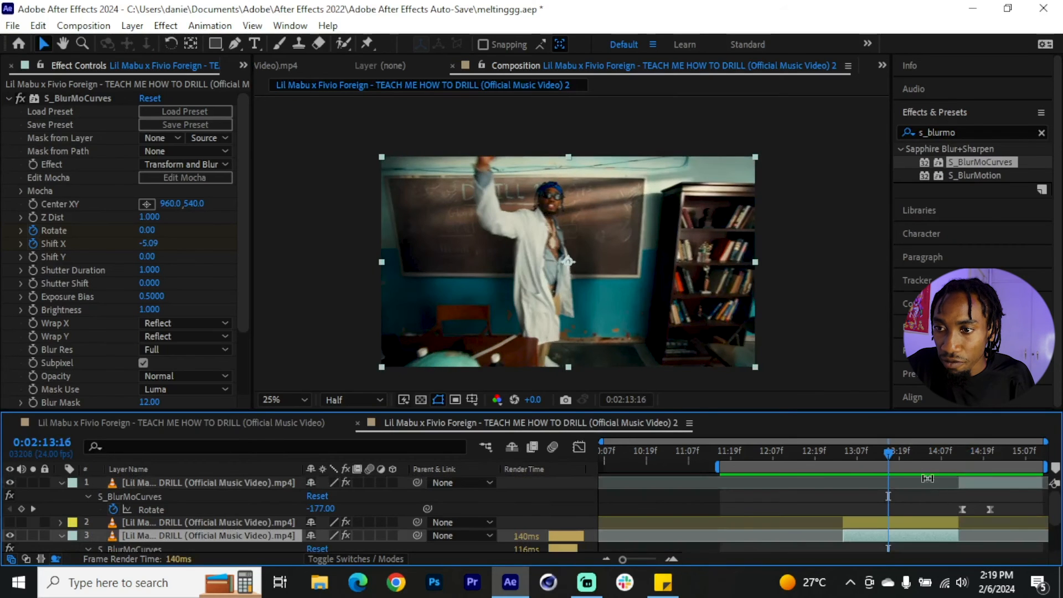
left_click_drag(905, 453, 970, 472)
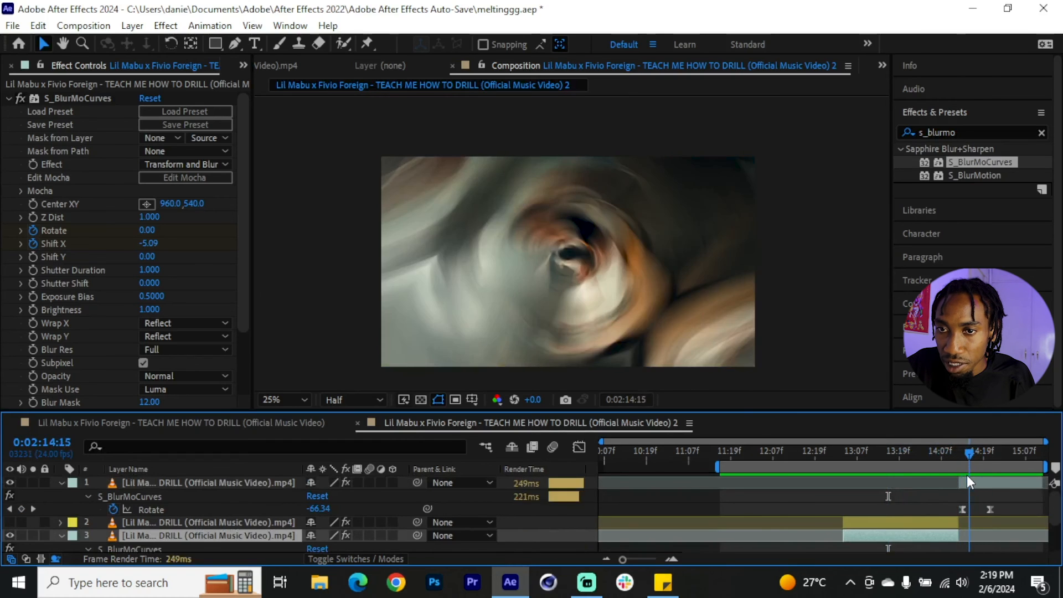
left_click_drag(966, 475, 959, 476)
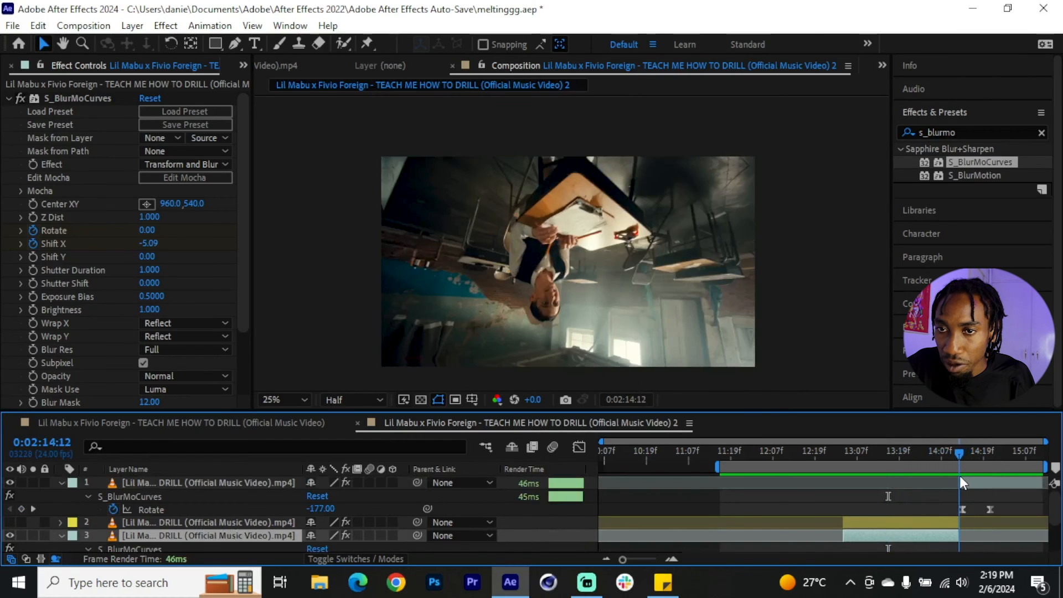
left_click(963, 509)
left_click_drag(944, 464, 1001, 470)
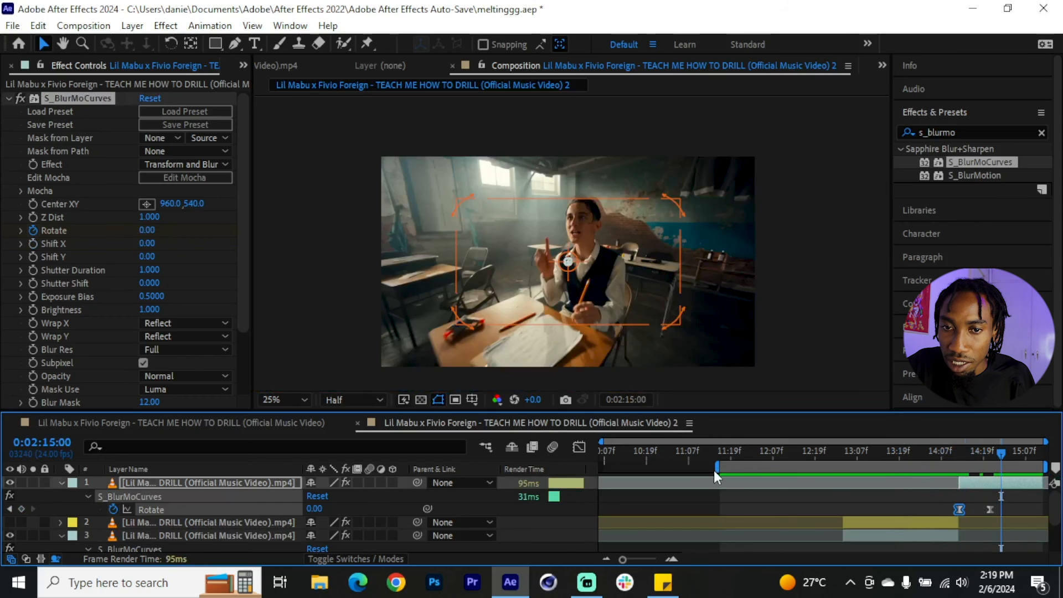
Adjust the start of the work area and preview the slide and rotation transitions from 0:02:11:23
left_click(714, 470)
left_click_drag(723, 469, 639, 470)
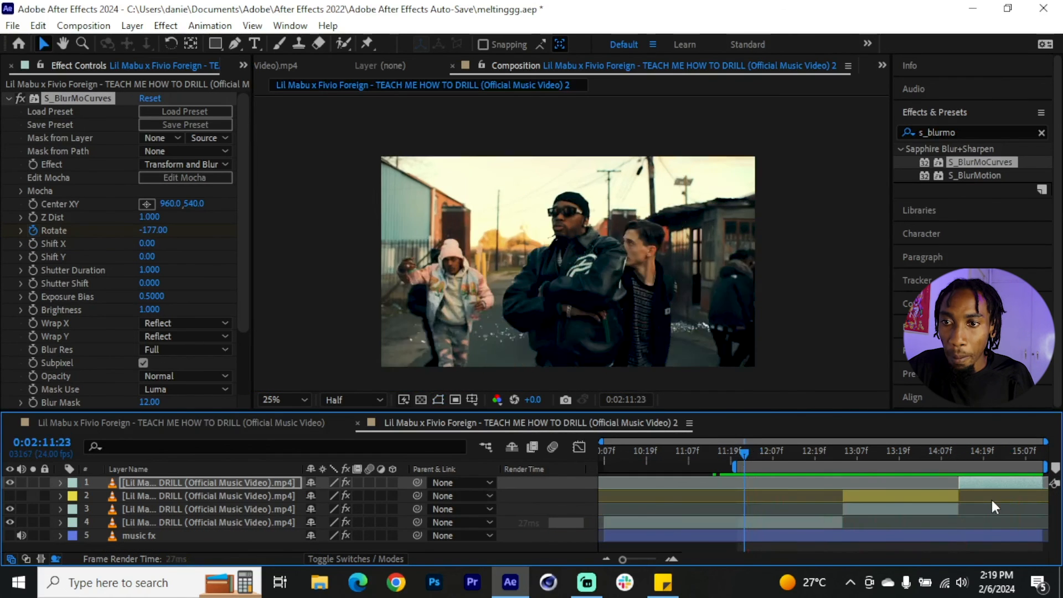
key("space")
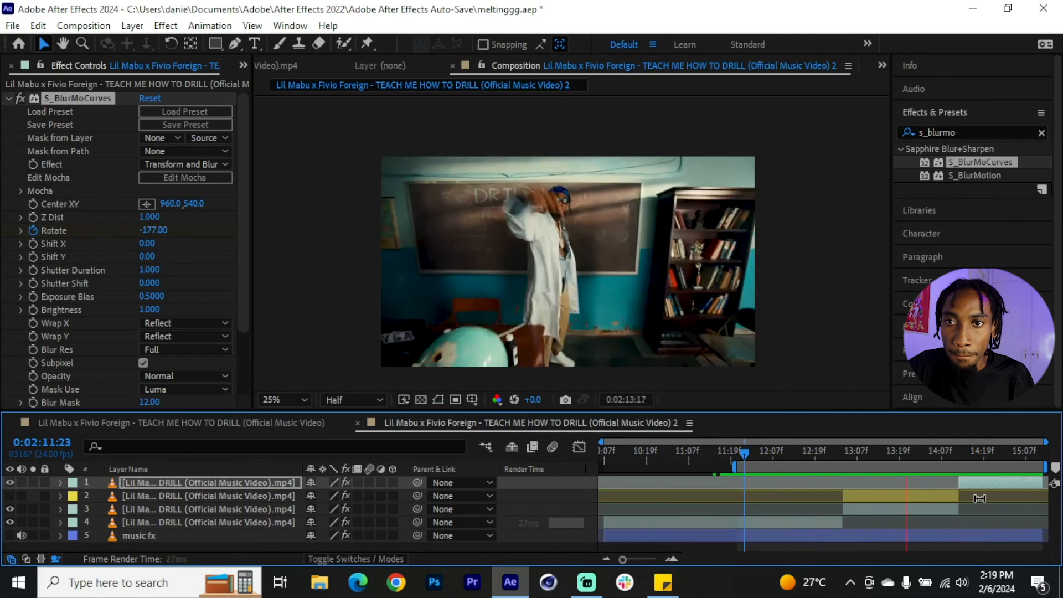